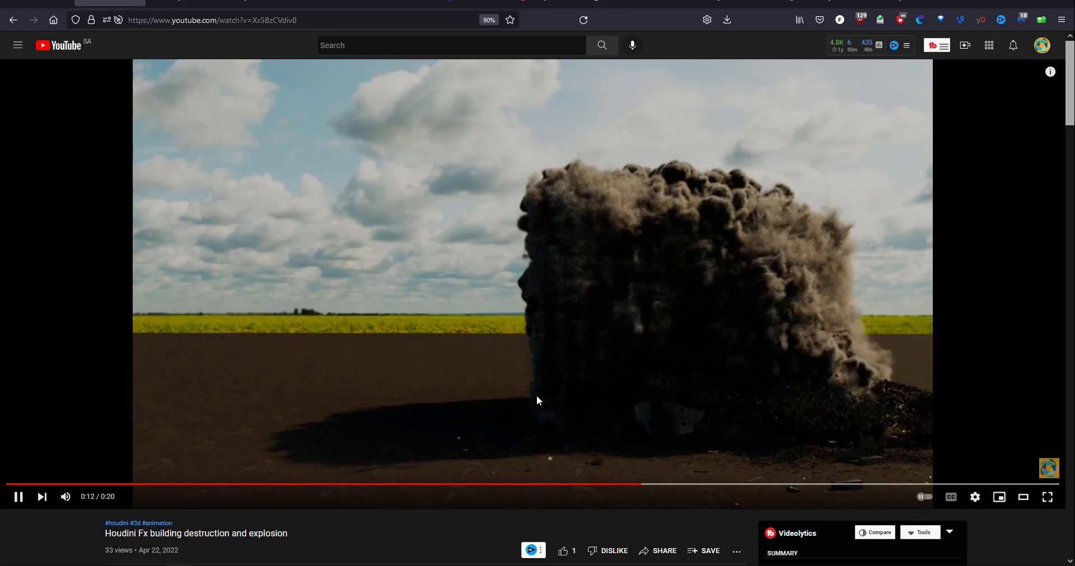
Open the "massive house destruction bang bang" video from the channel's uploads and watch the explosion.
click(17, 23)
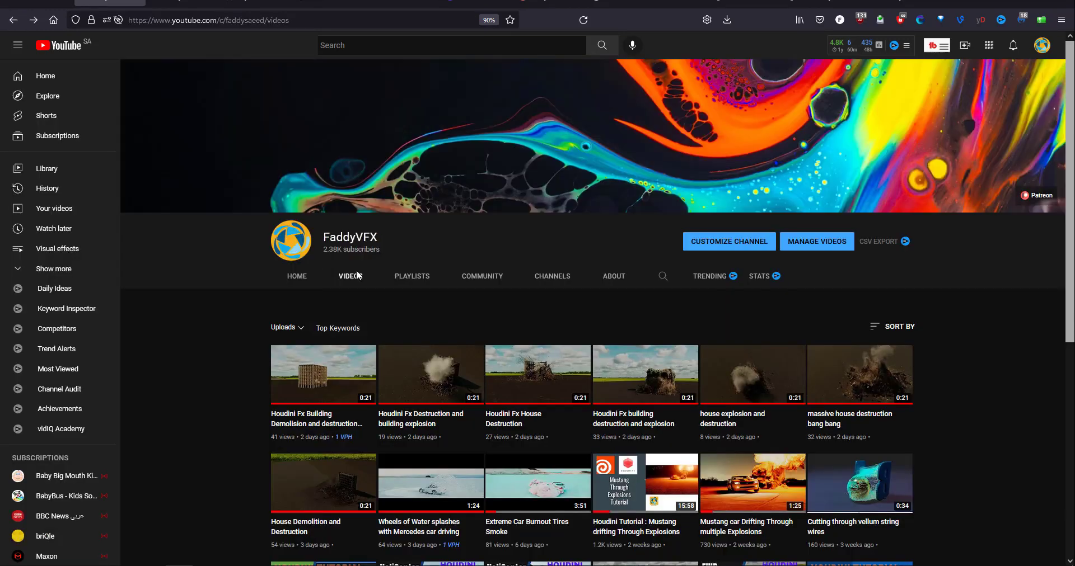
click(817, 373)
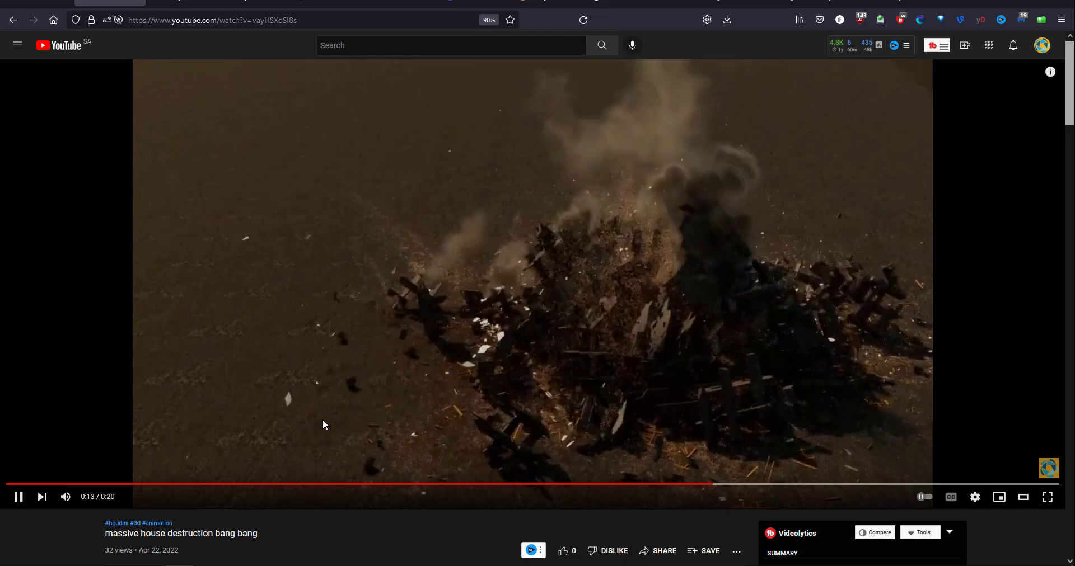
Switch to the UE_Building scene in Houdini and look through the 0_Axe_0 subnetwork and its null1 geometry.
mouse_move(206, 565)
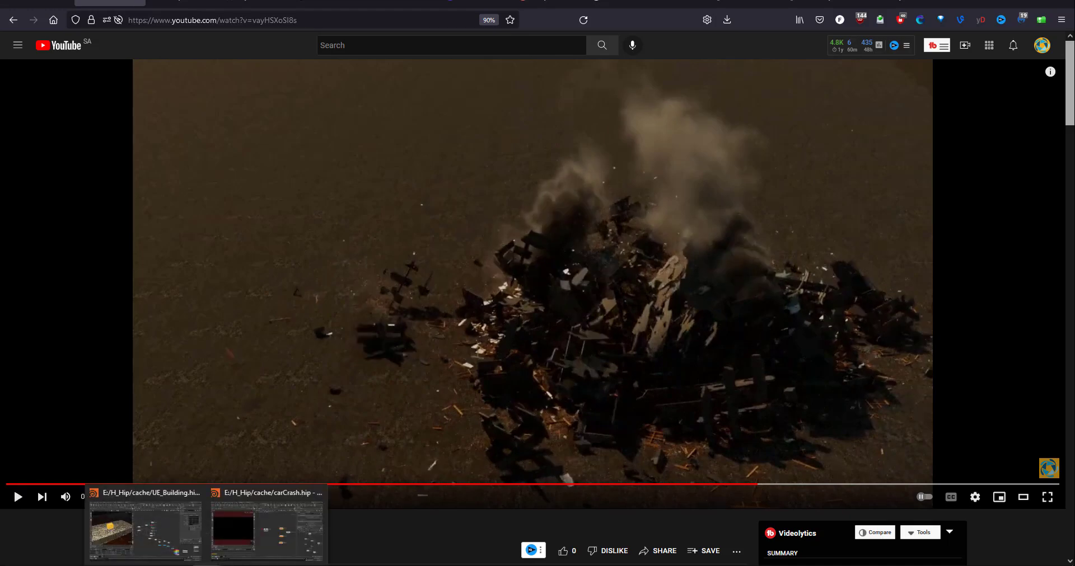
click(178, 538)
scroll(559, 408, up, 6)
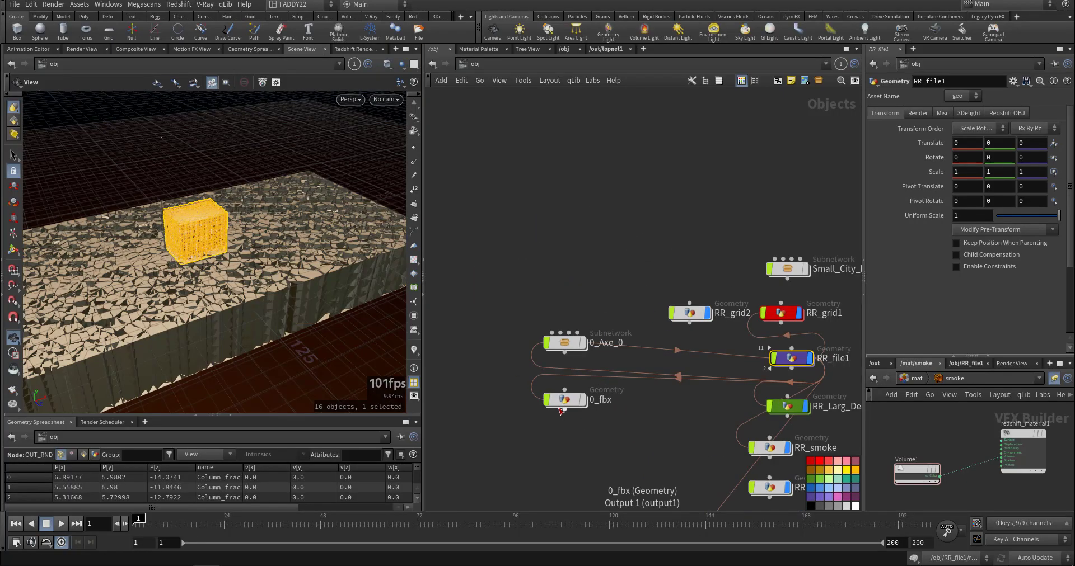
click(560, 313)
double_click(563, 317)
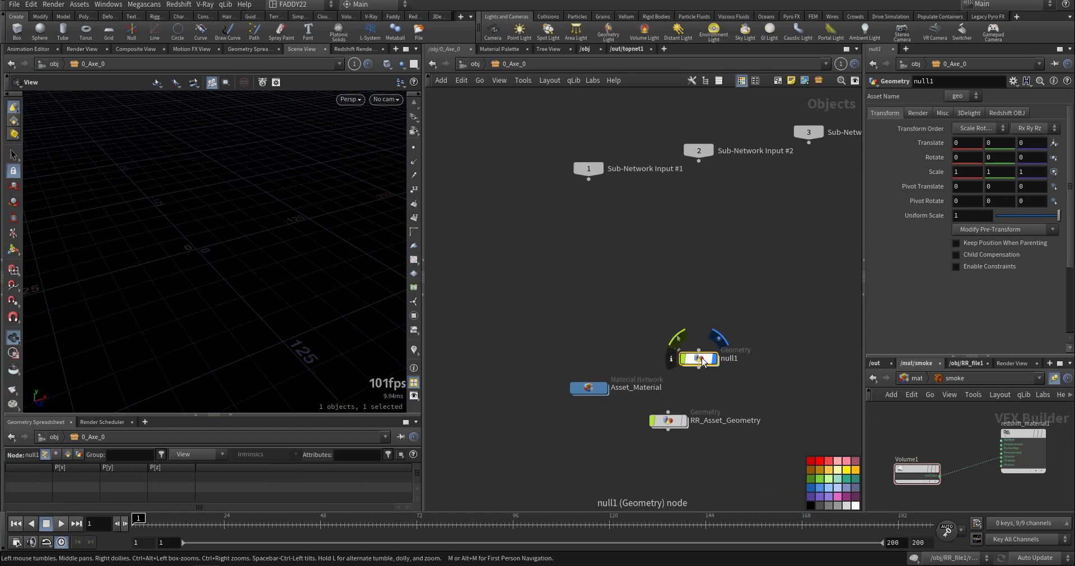
double_click(699, 359)
click(509, 64)
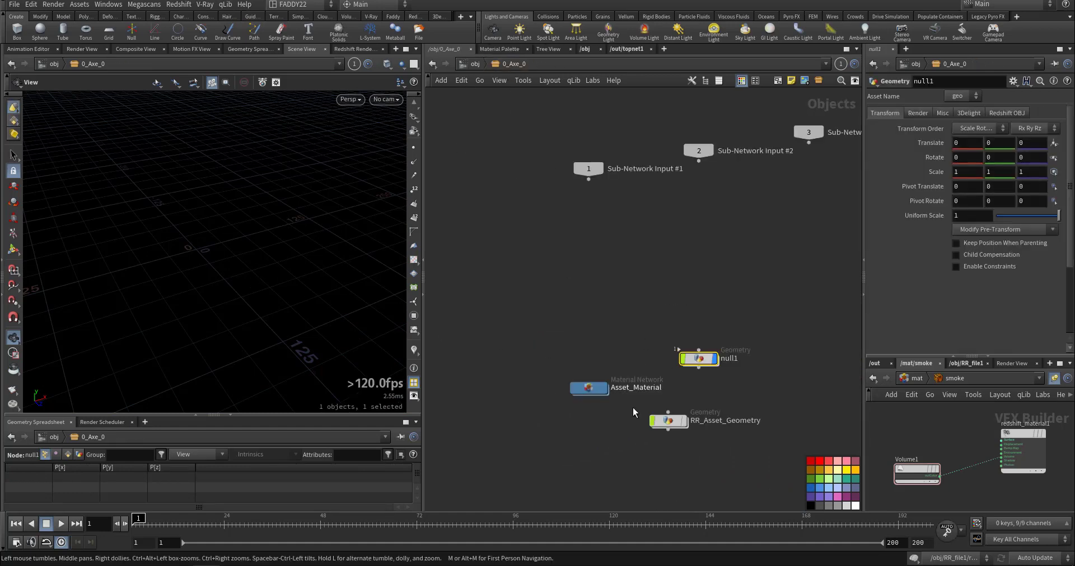
Inside RR_Asset_Geometry, display file1, transform1 and the Axe_0_lod0 output in turn to examine the imported axe.
double_click(668, 421)
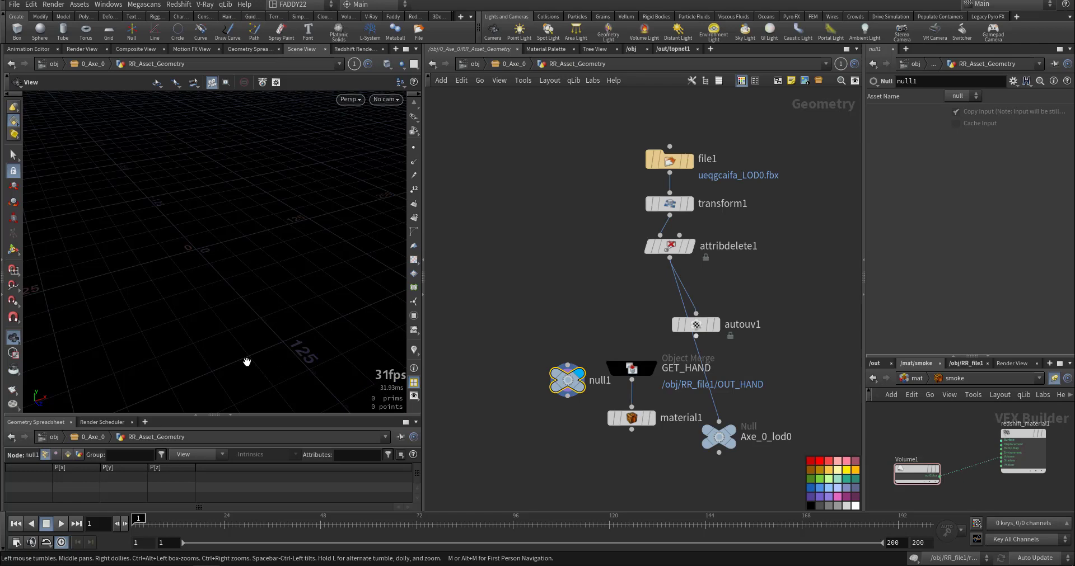
key(g)
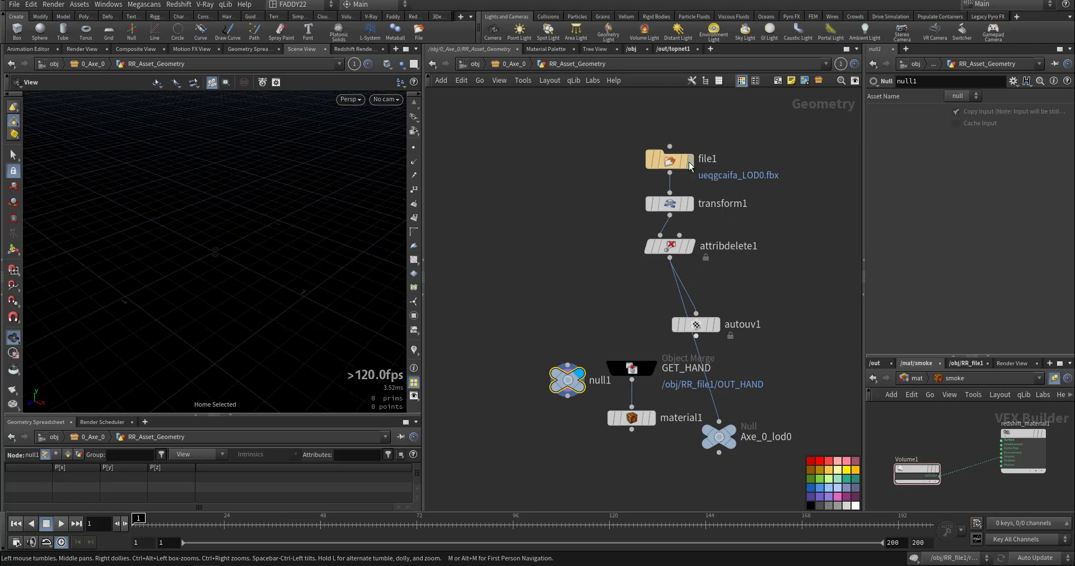
click(670, 162)
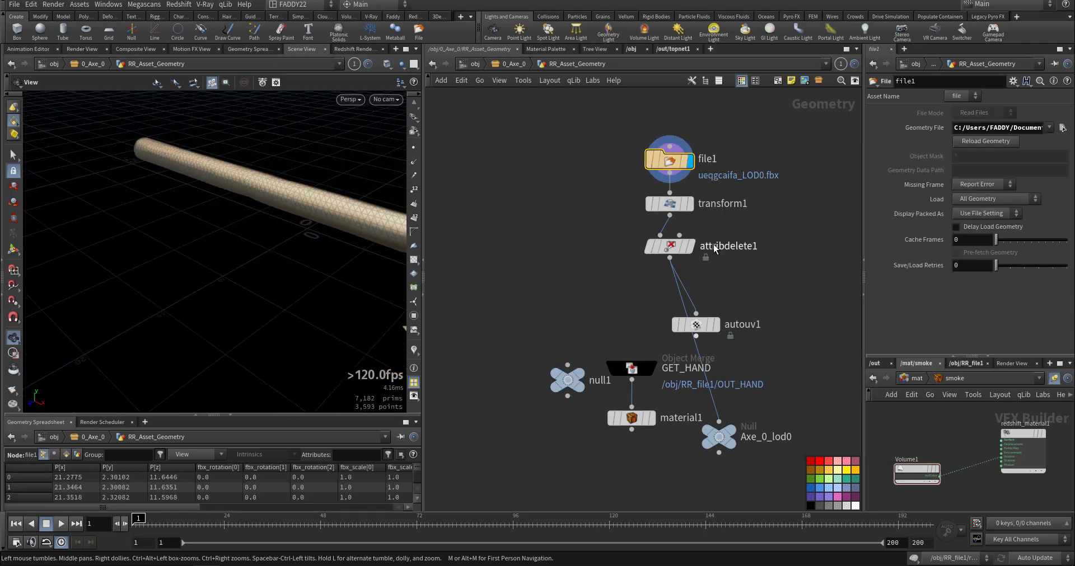
click(692, 205)
key(g)
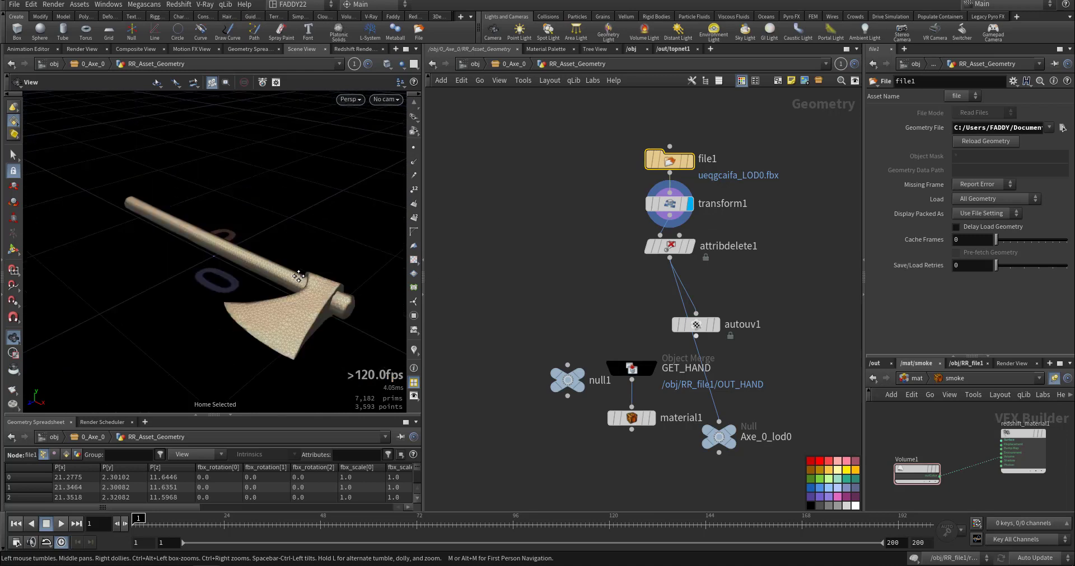
middle_drag(603, 310, 585, 248)
click(708, 380)
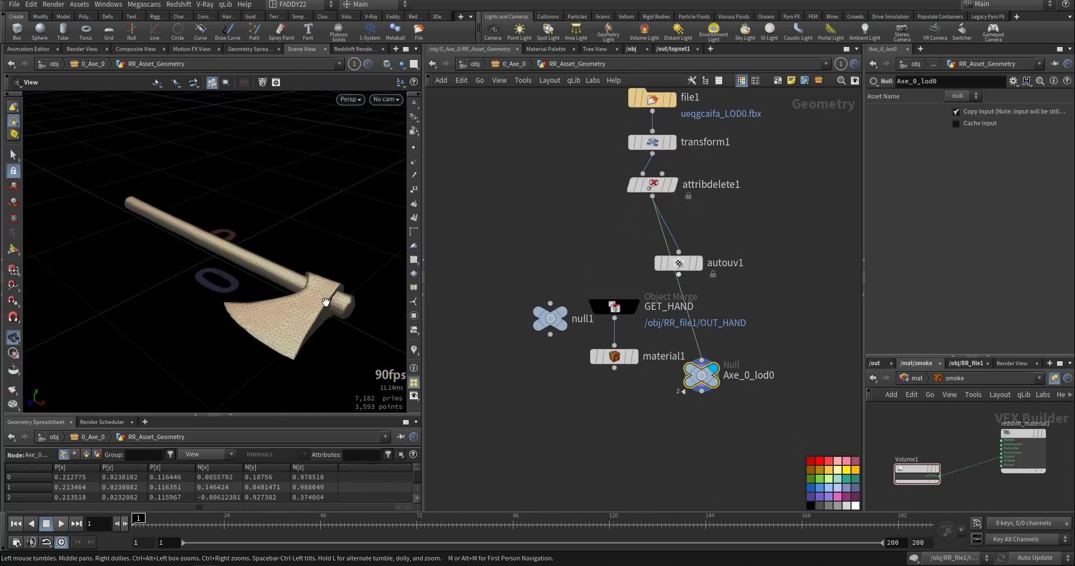
Check the null1 geometry in 0_Axe_0 again and return to the object level.
click(500, 65)
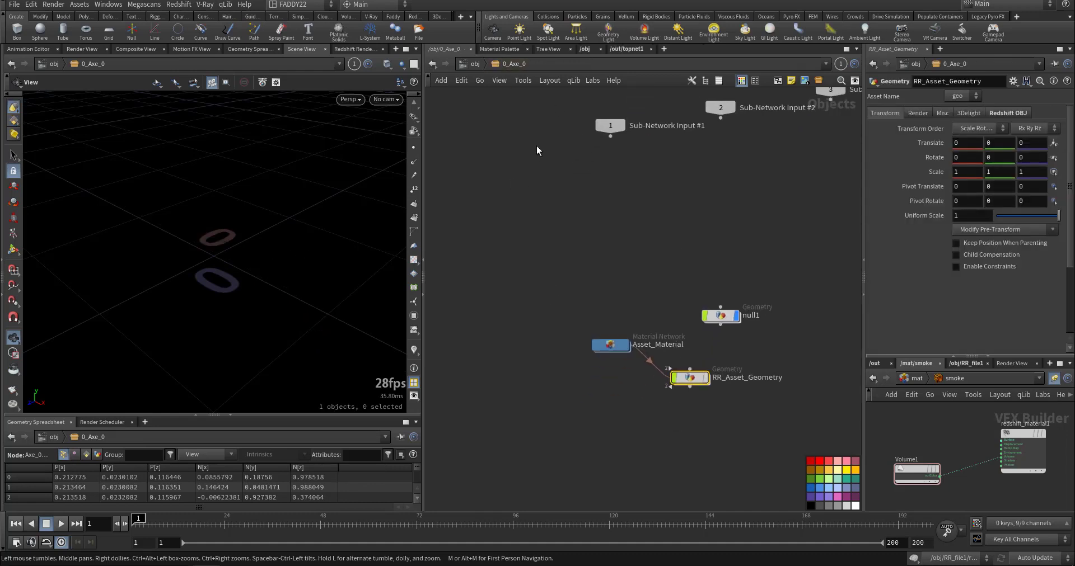
double_click(721, 314)
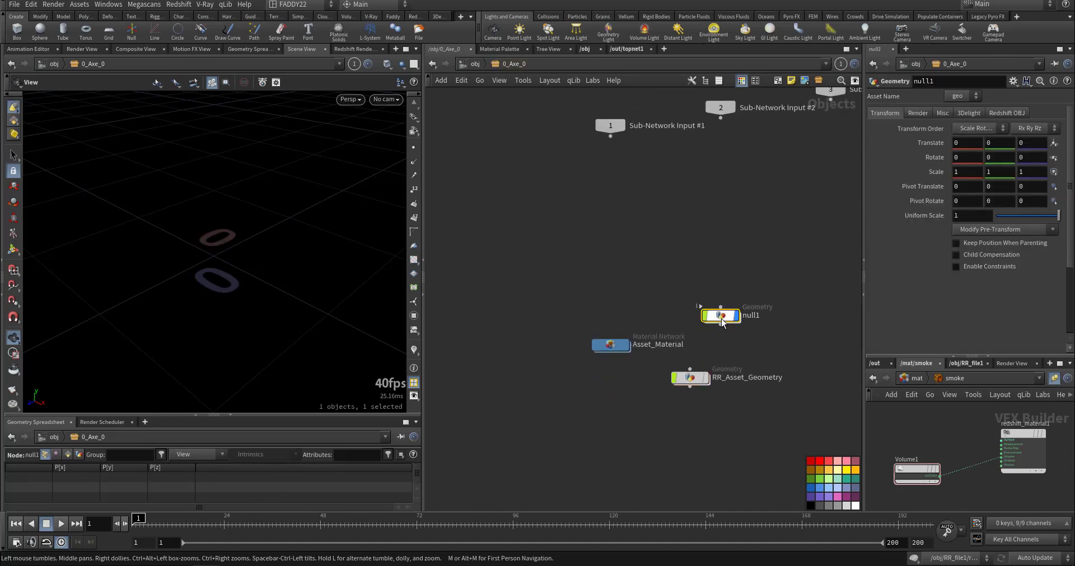
click(463, 66)
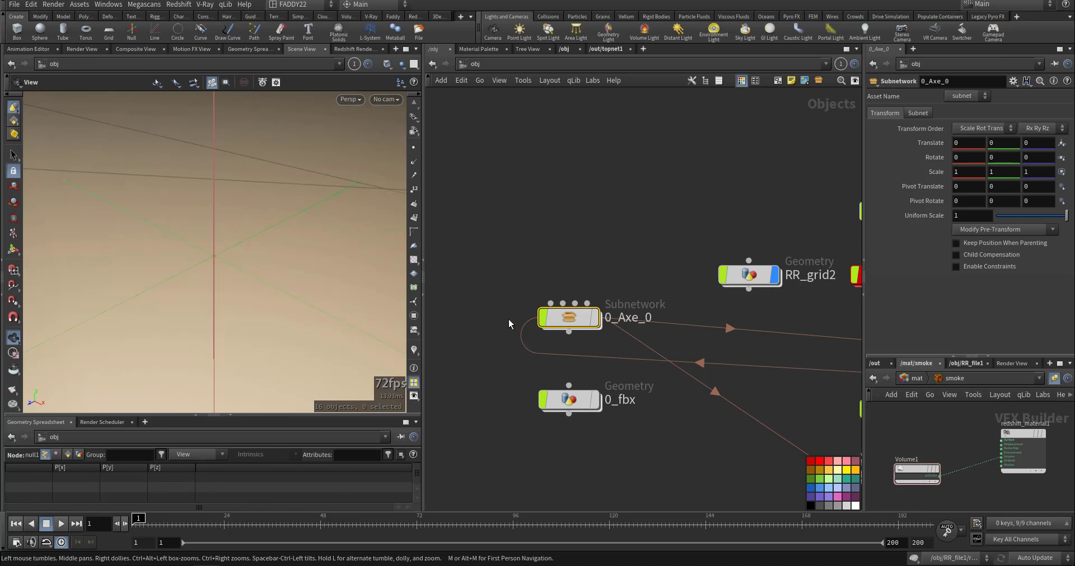
Open the 0_fbx network and display fbxcharacterimport1 to view the imported character.
double_click(593, 336)
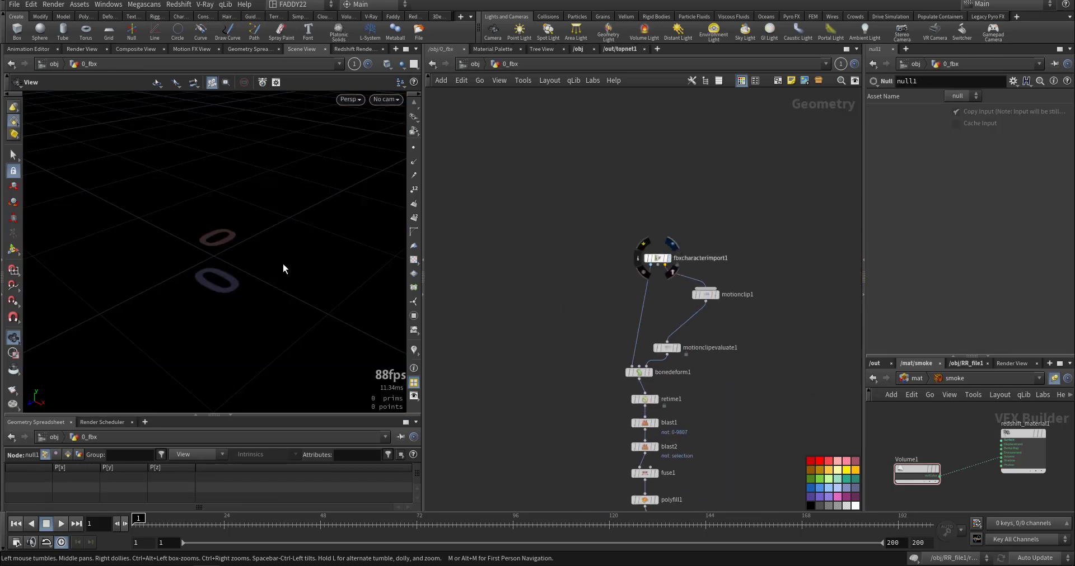
scroll(331, 259, down, 10)
middle_drag(271, 264, 261, 310)
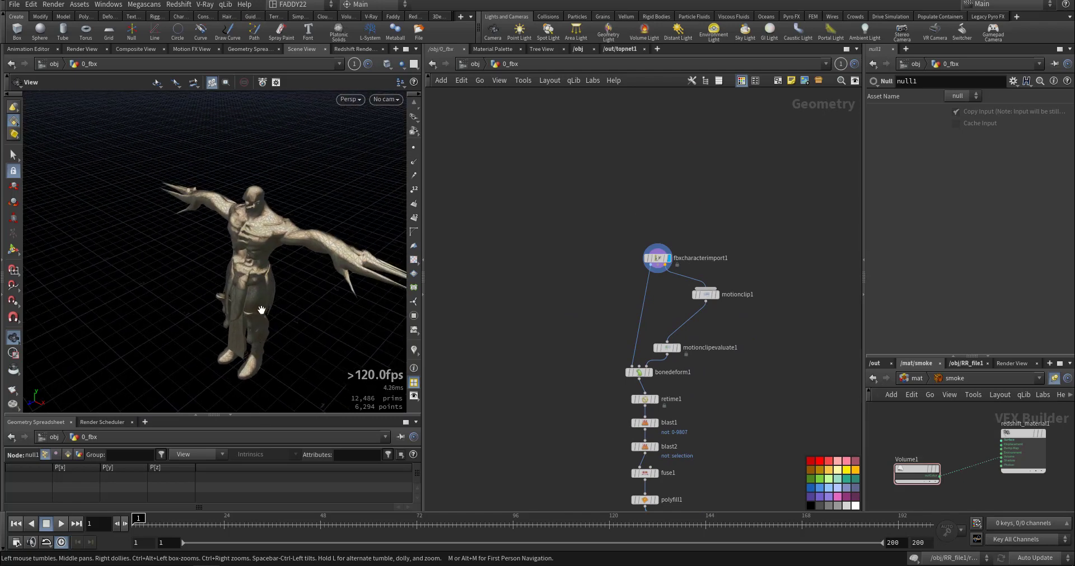
mouse_move(261, 310)
mouse_down()
mouse_move(276, 248)
mouse_move(258, 308)
mouse_up()
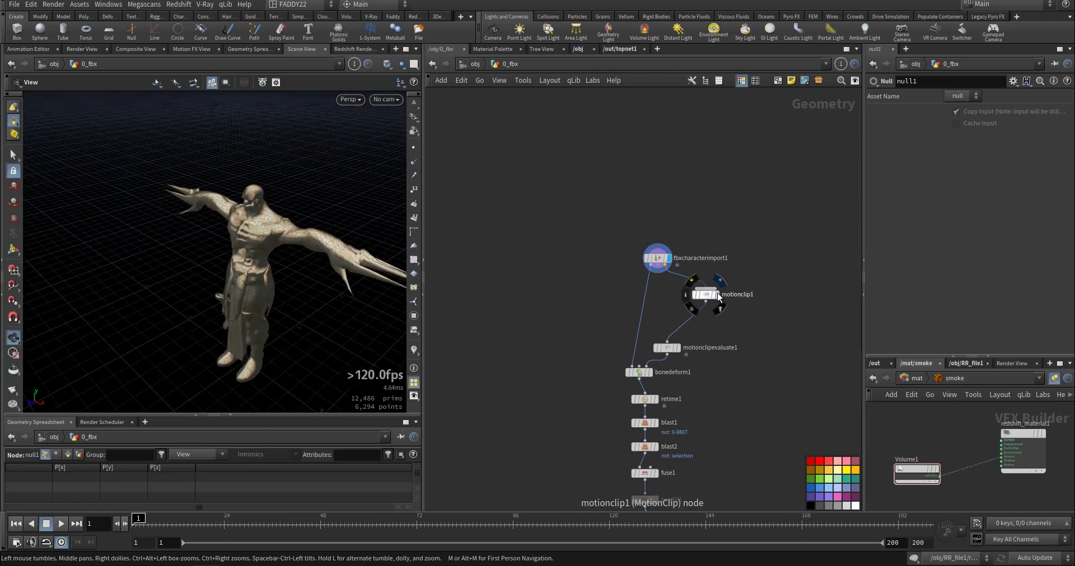
Display the motionclip1 node and review its parameters.
click(717, 295)
scroll(715, 295, up, 5)
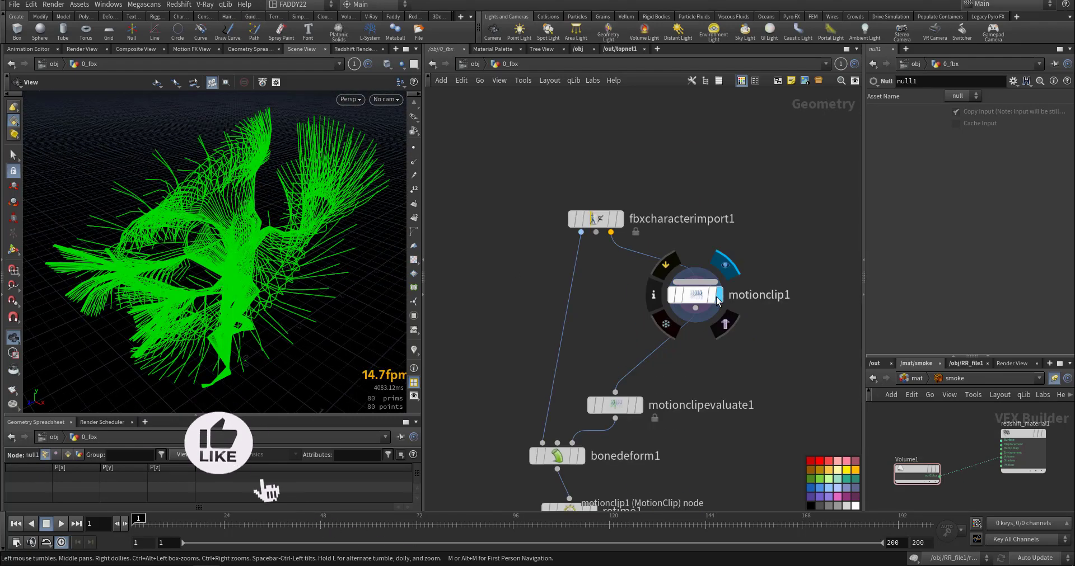
click(804, 289)
middle_drag(708, 390, 744, 295)
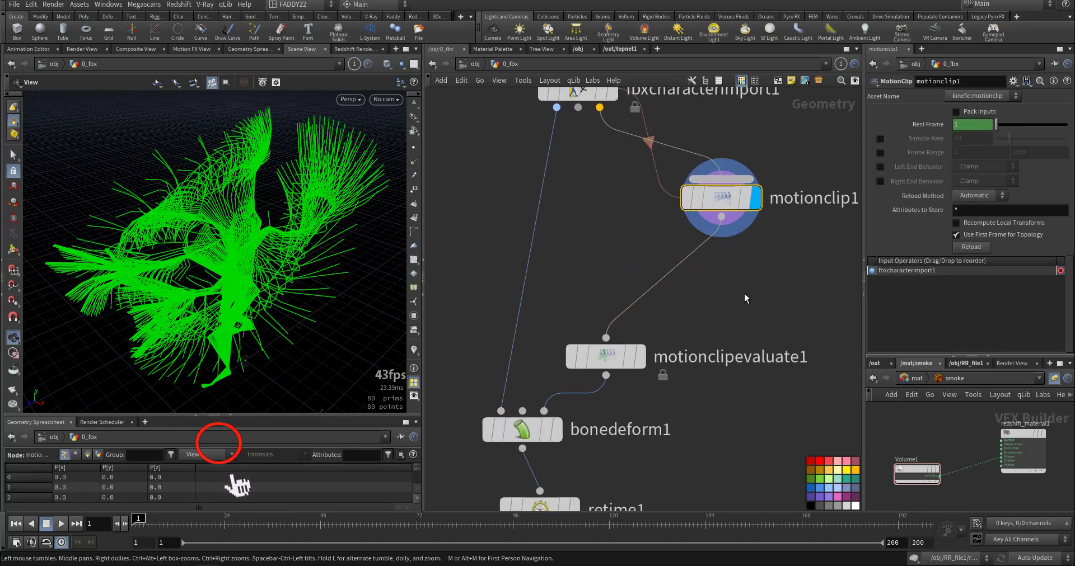
drag(719, 302, 551, 386)
Examine motionclipevaluate1 and bonedeform1, and scrub the deformed character's animation to frame 26.
click(640, 357)
middle_drag(677, 424, 718, 362)
click(597, 369)
click(570, 374)
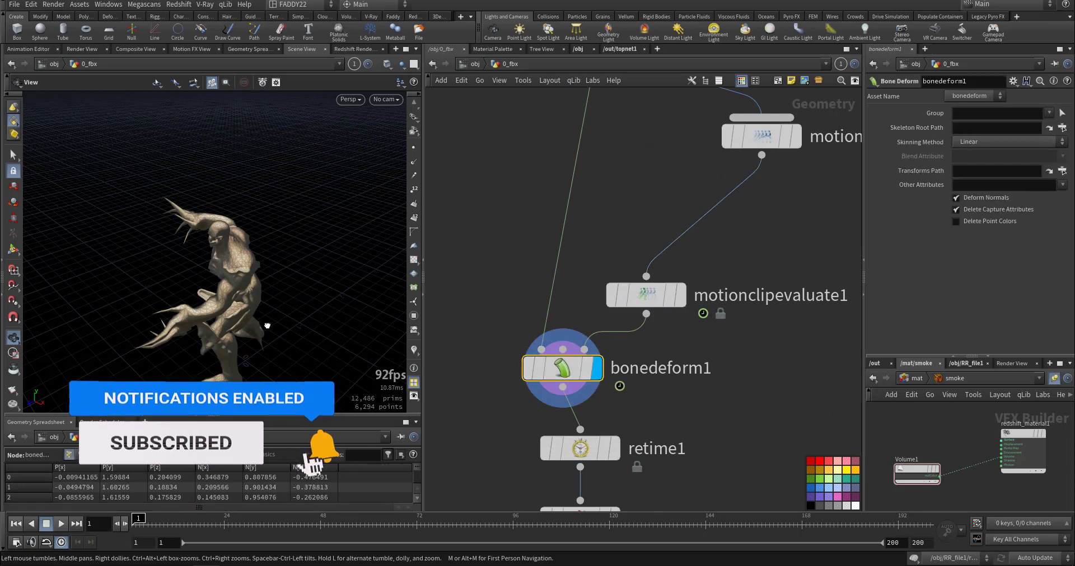
drag(265, 325, 287, 266)
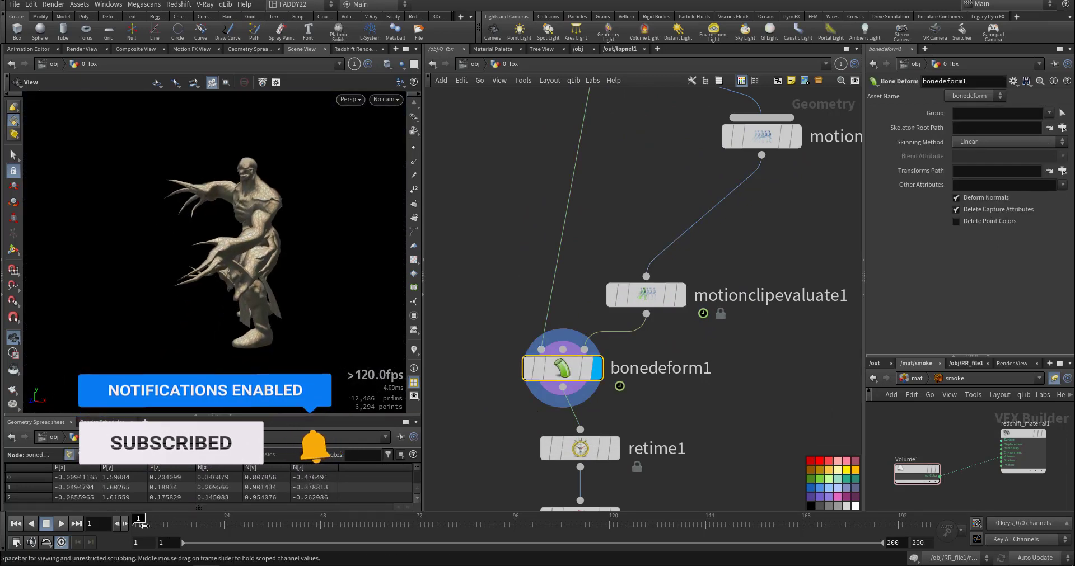
drag(138, 525, 250, 522)
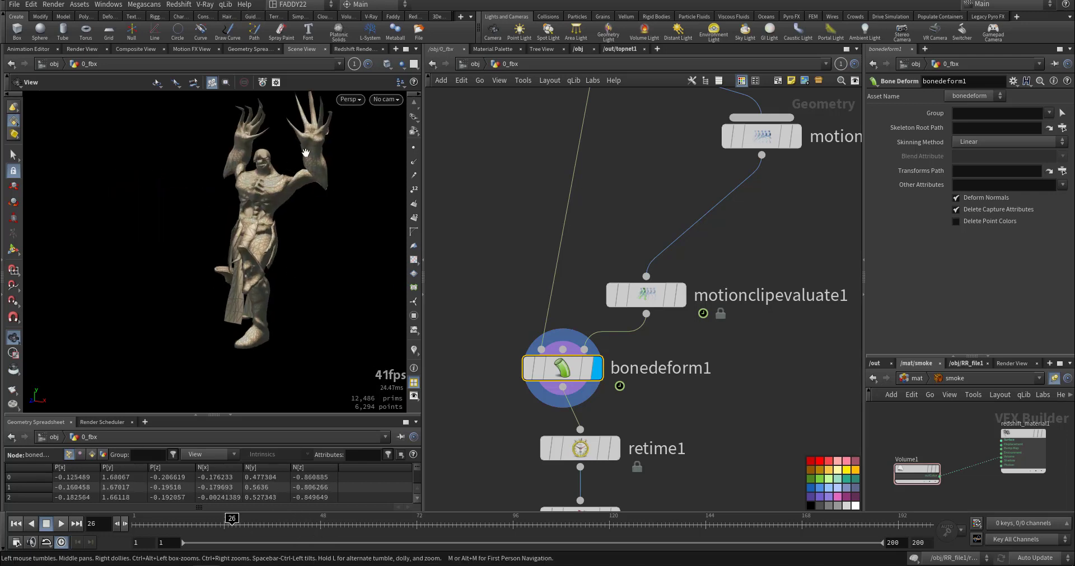
Display the retime1 node and scrub the retimed animation to frame 89.
middle_drag(493, 448, 524, 343)
click(643, 344)
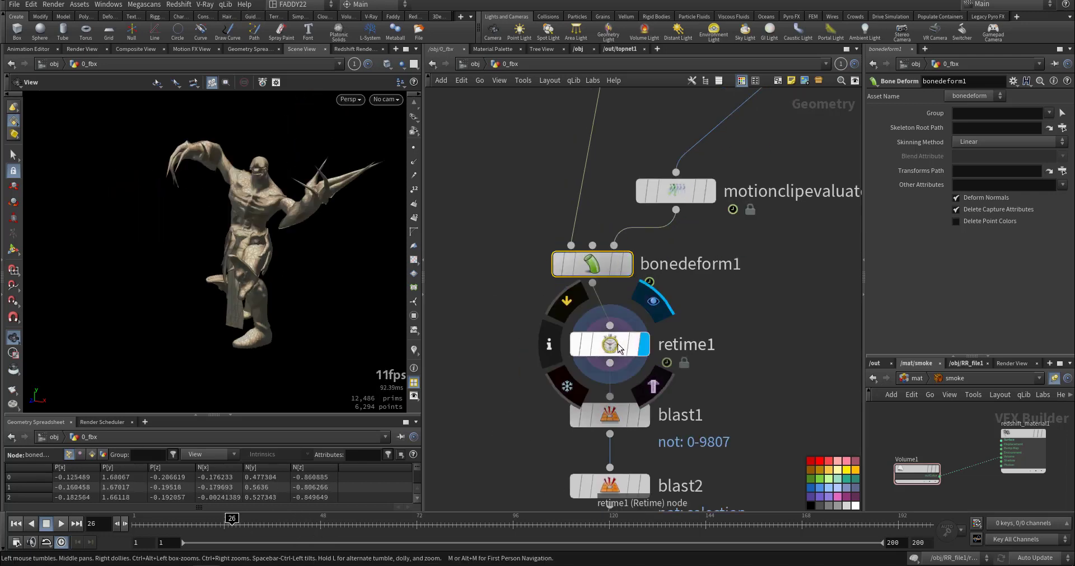
click(612, 346)
drag(144, 525, 487, 538)
Display blast1 and blast2 in turn, and scrub the isolated hand's animation to frame 36.
click(643, 415)
click(610, 415)
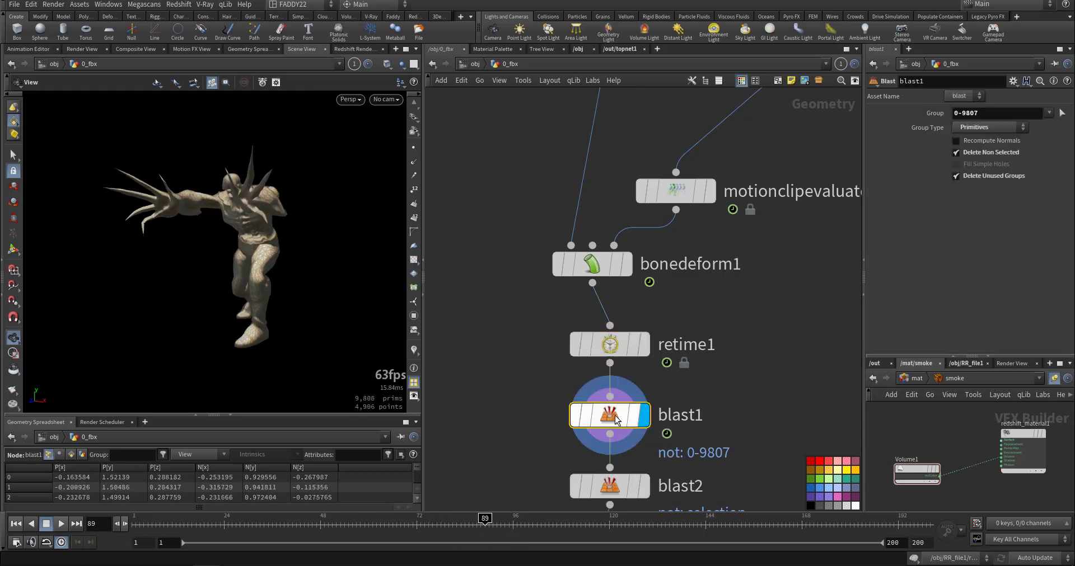
middle_drag(523, 413, 509, 323)
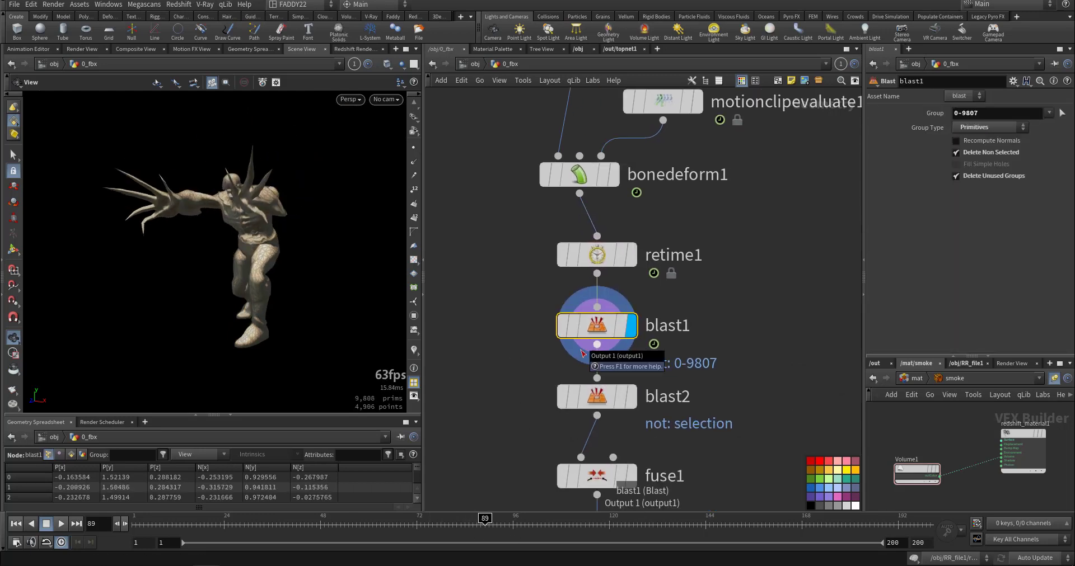
click(631, 403)
mouse_move(230, 247)
mouse_down()
mouse_move(211, 288)
mouse_move(222, 238)
mouse_move(210, 244)
mouse_up()
mouse_move(148, 517)
mouse_down()
mouse_move(270, 533)
mouse_move(173, 511)
mouse_move(332, 536)
mouse_up()
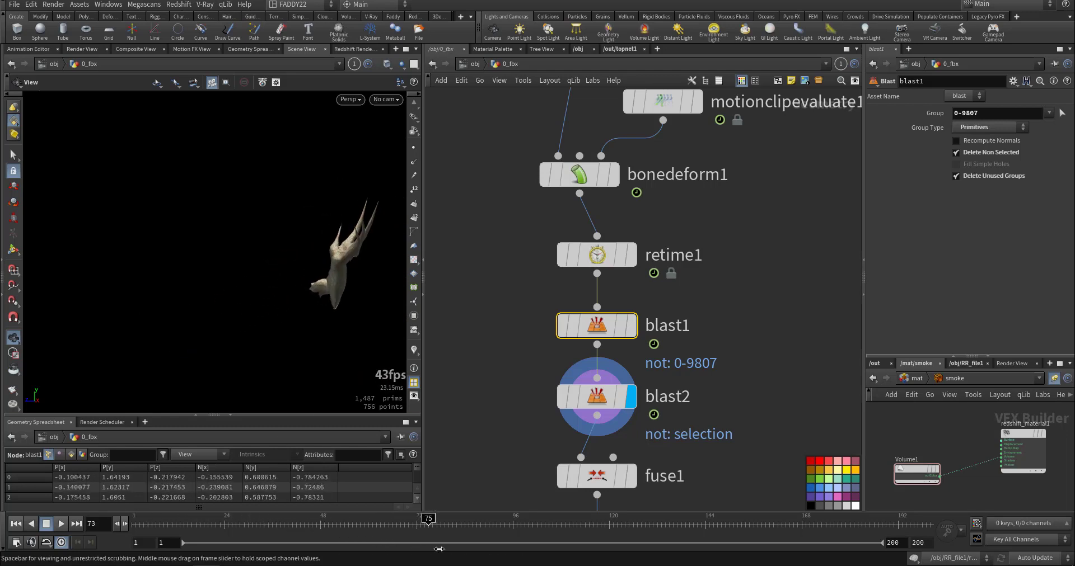
mouse_move(439, 549)
mouse_down()
mouse_move(525, 564)
mouse_move(272, 520)
mouse_up()
Display fuse1 and polyfill1 in turn to examine the hand's cleaned-up, capped geometry.
middle_drag(438, 405, 456, 306)
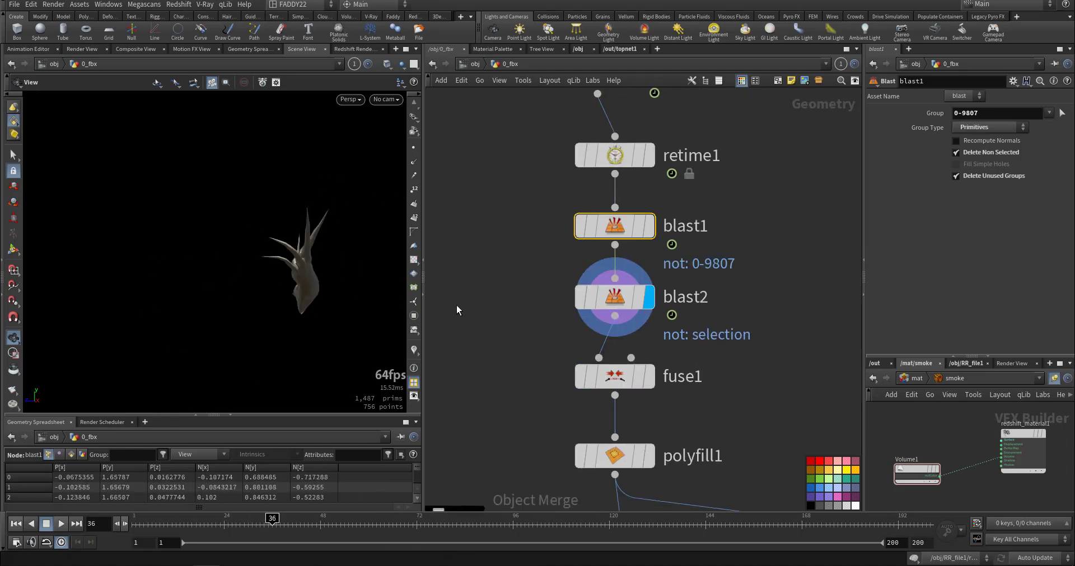
click(649, 378)
click(613, 381)
middle_drag(541, 425, 541, 319)
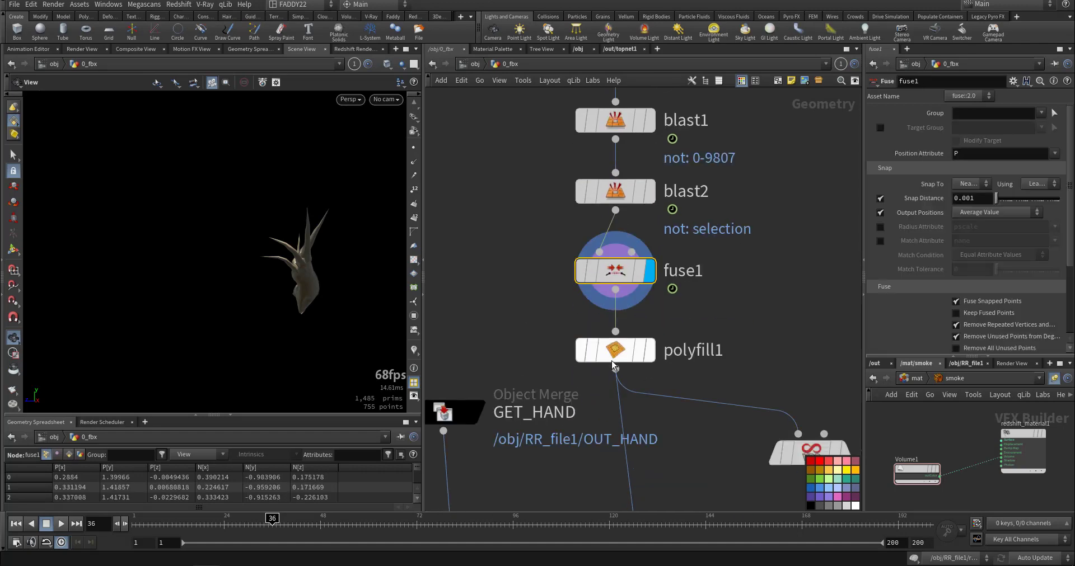
click(649, 359)
drag(236, 208, 252, 205)
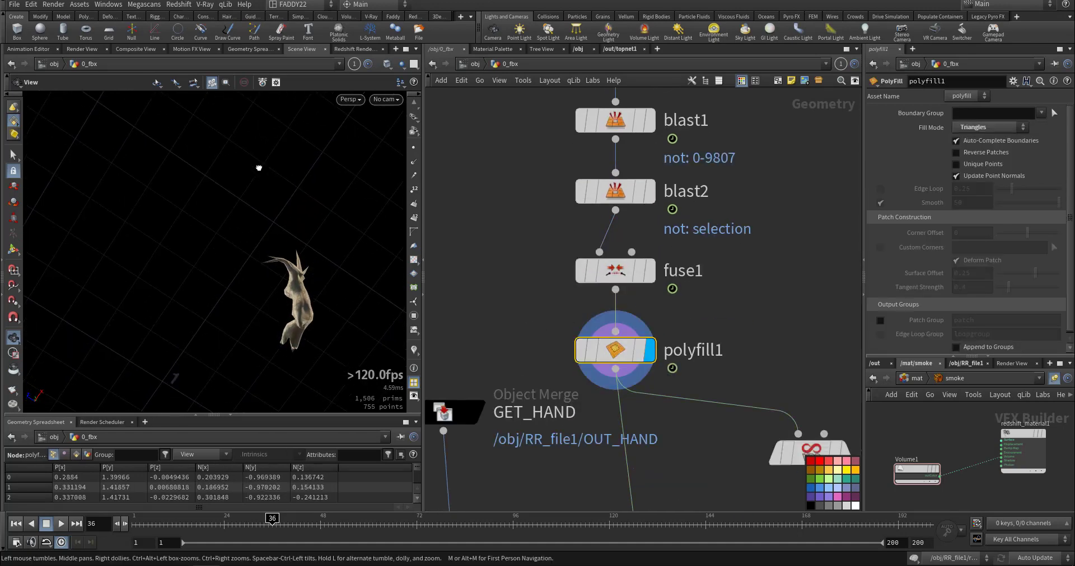
drag(259, 168, 284, 297)
Display the OUT_VDB null and scrub the hand's VDB to frame 46.
middle_drag(561, 495, 548, 326)
middle_drag(592, 369, 576, 328)
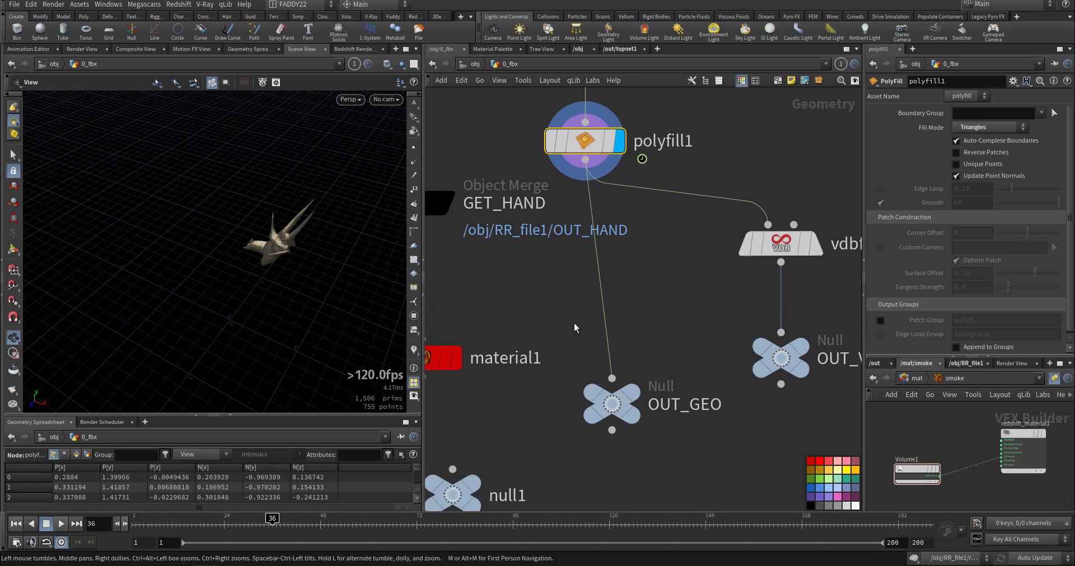
middle_drag(695, 317, 645, 303)
click(753, 334)
scroll(261, 312, up, 8)
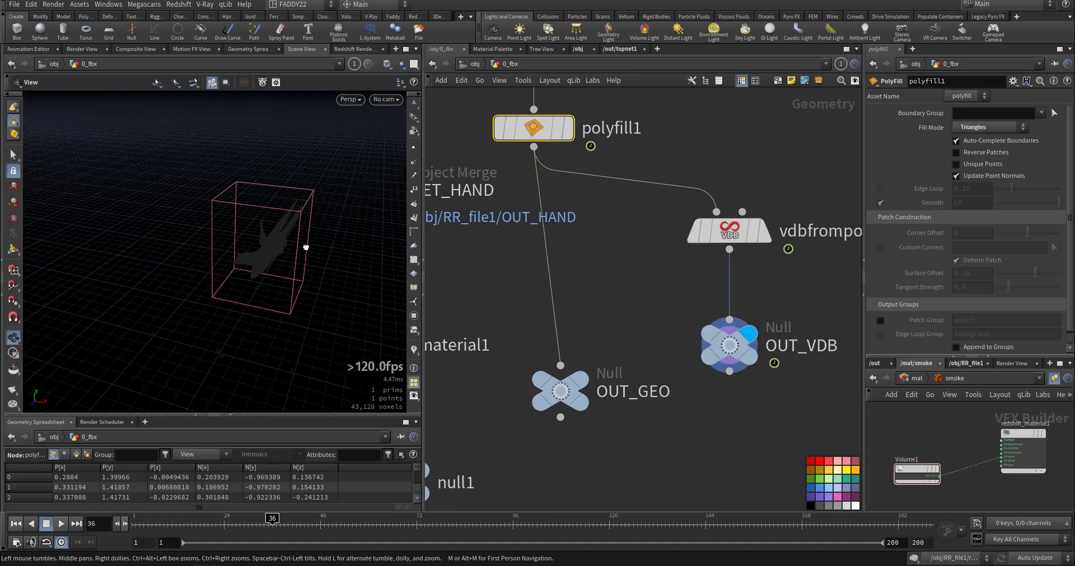
drag(173, 520, 311, 519)
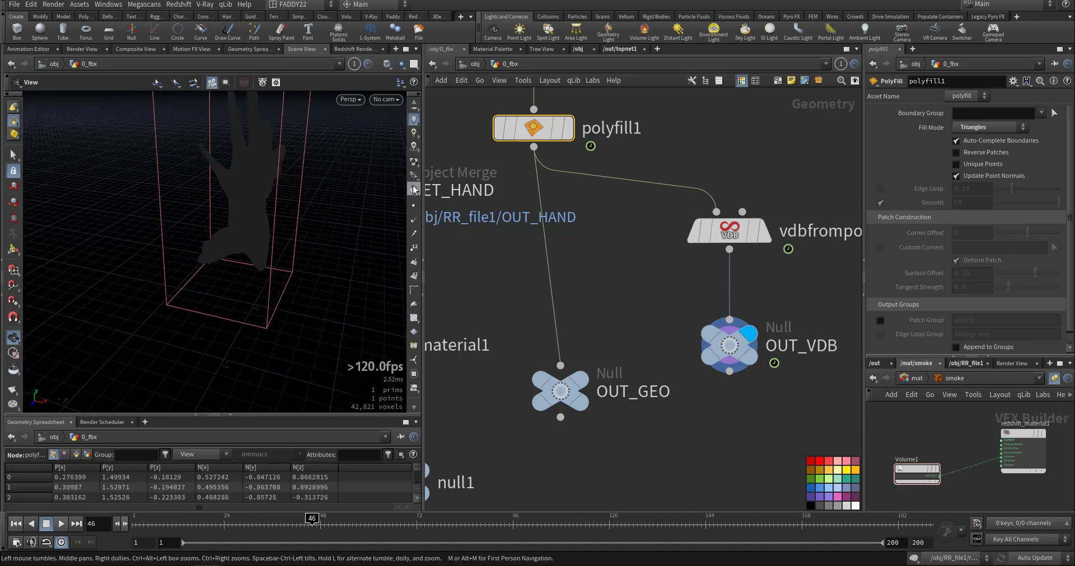
Change the viewport lighting for the VDB hand and scrub its animation back to frame 1.
click(414, 172)
drag(163, 237, 214, 259)
drag(217, 520, 149, 518)
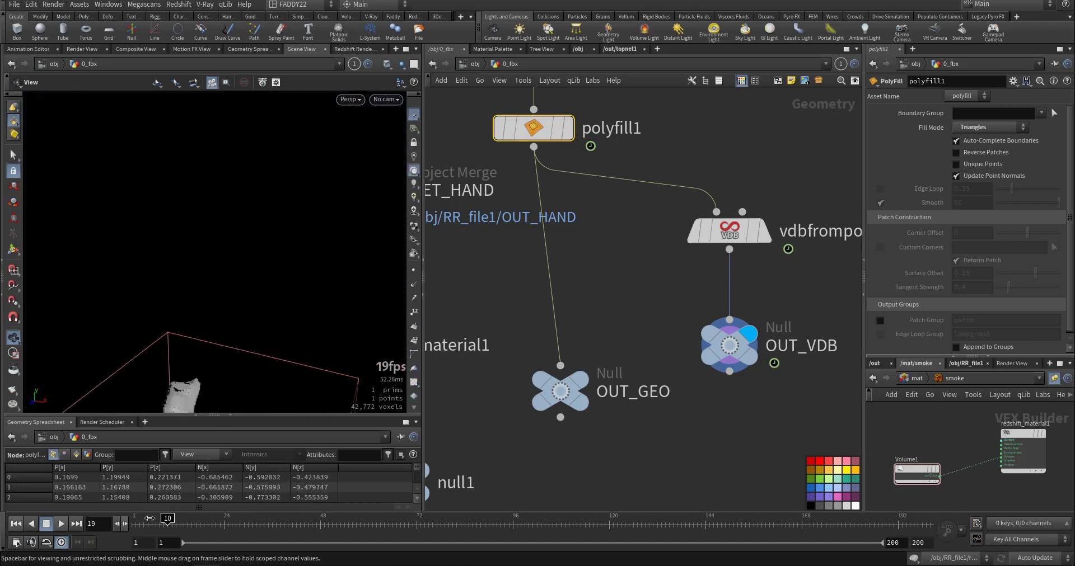
drag(249, 521, 136, 519)
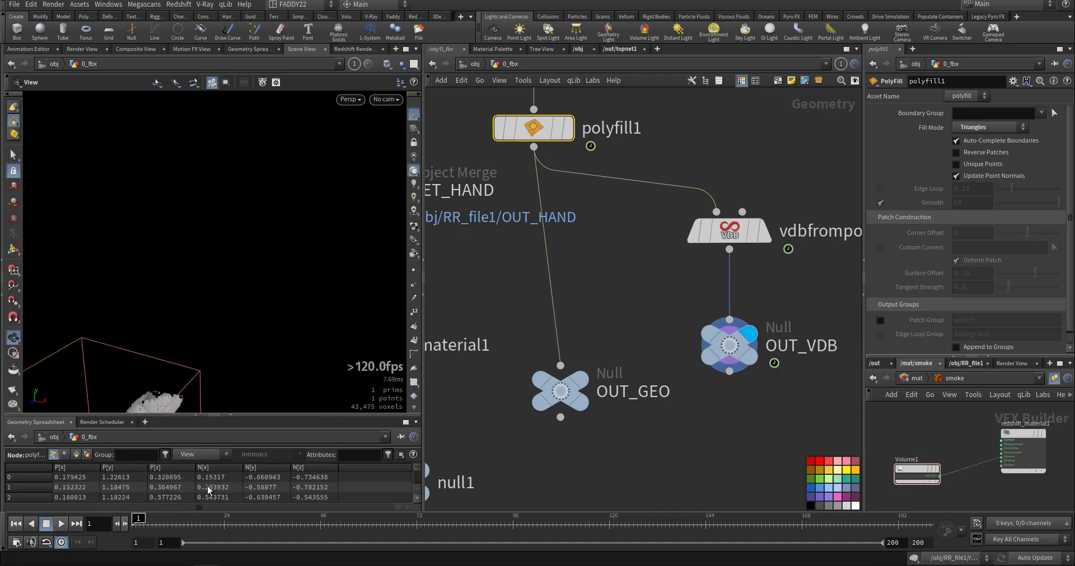
middle_drag(624, 422, 741, 346)
scroll(741, 347, down, 5)
middle_drag(577, 91, 533, 112)
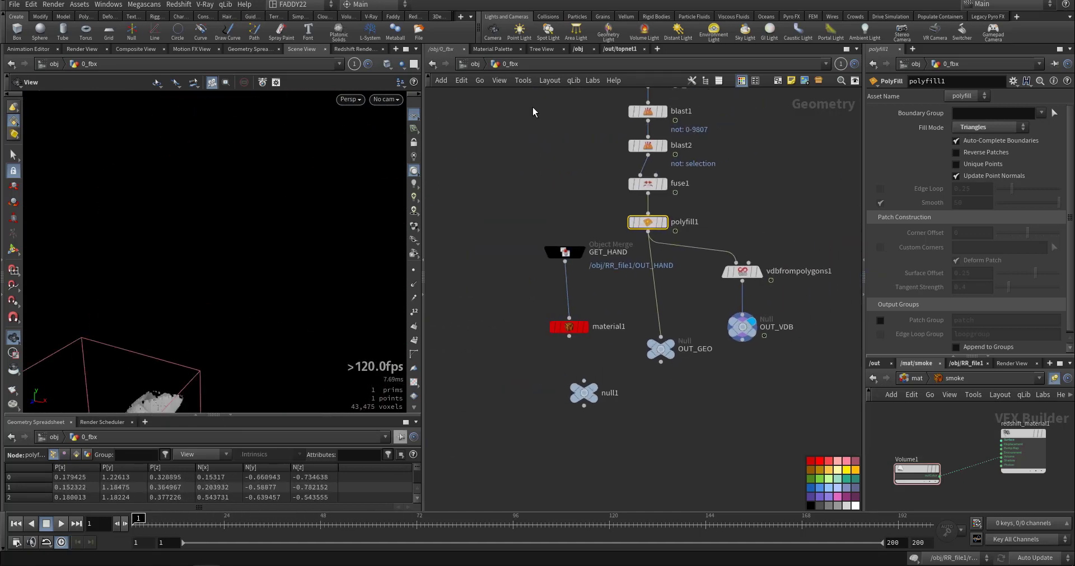
Look inside the RR_grid2 object's network, and return to the object level.
click(482, 67)
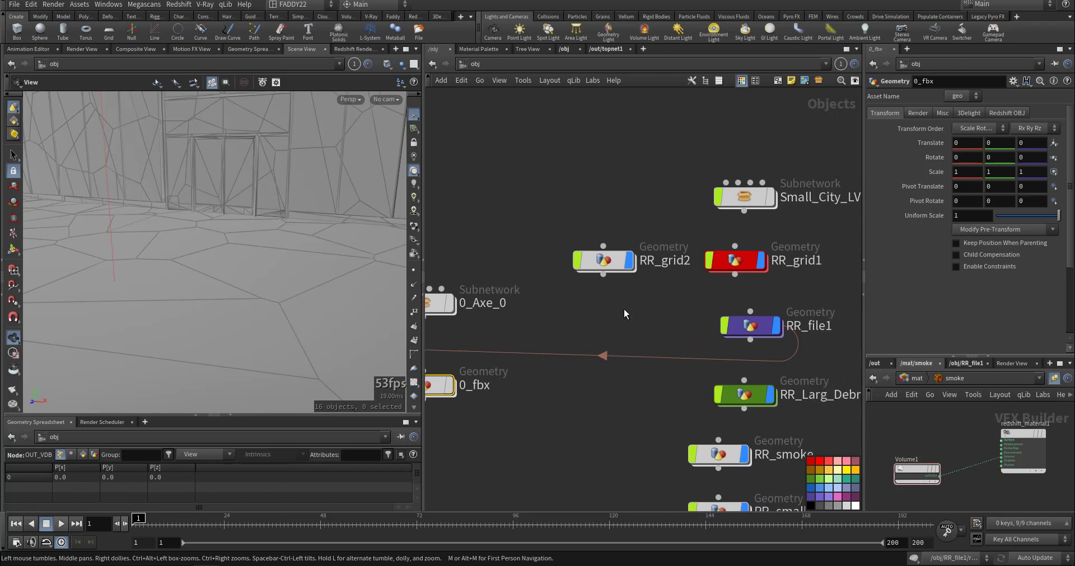
middle_drag(643, 316, 585, 314)
double_click(550, 260)
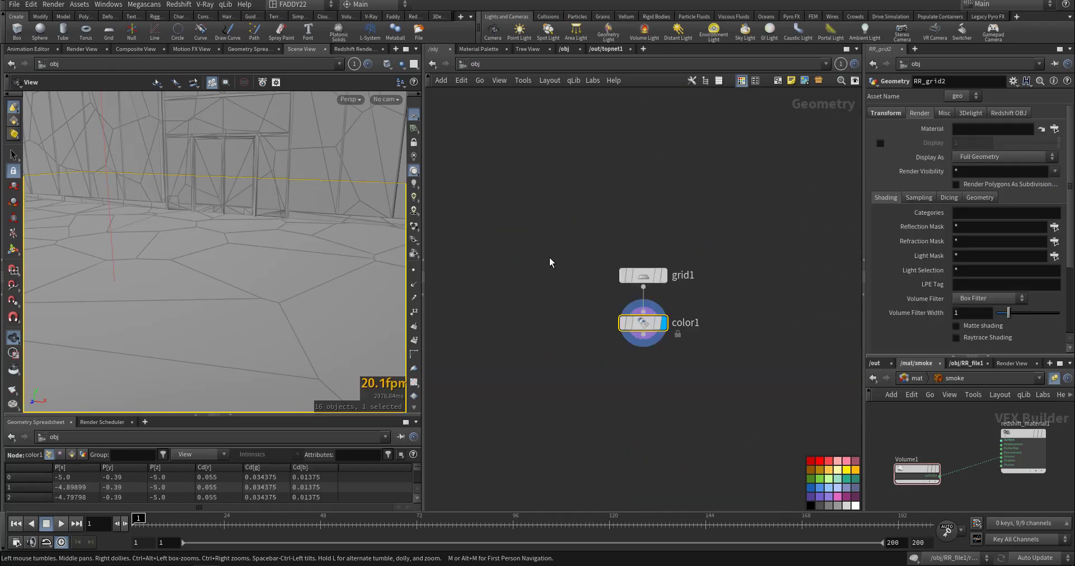
click(475, 64)
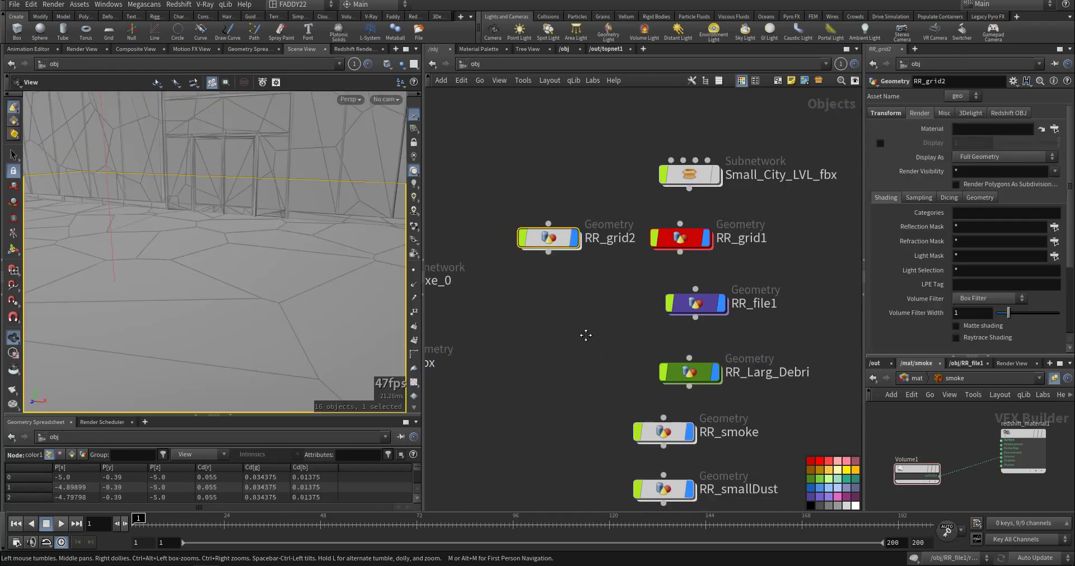
Open the Small_City_LVL_fbx subnetwork, frame its building geometry to examine it from several angles, and return to the object level.
double_click(682, 189)
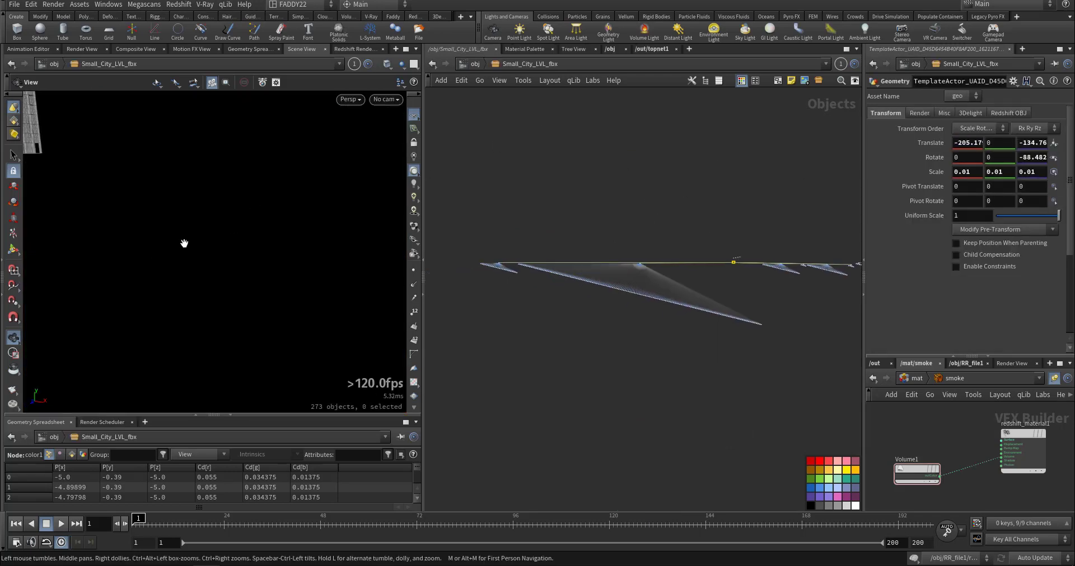
right_drag(184, 244, 170, 236)
key(h)
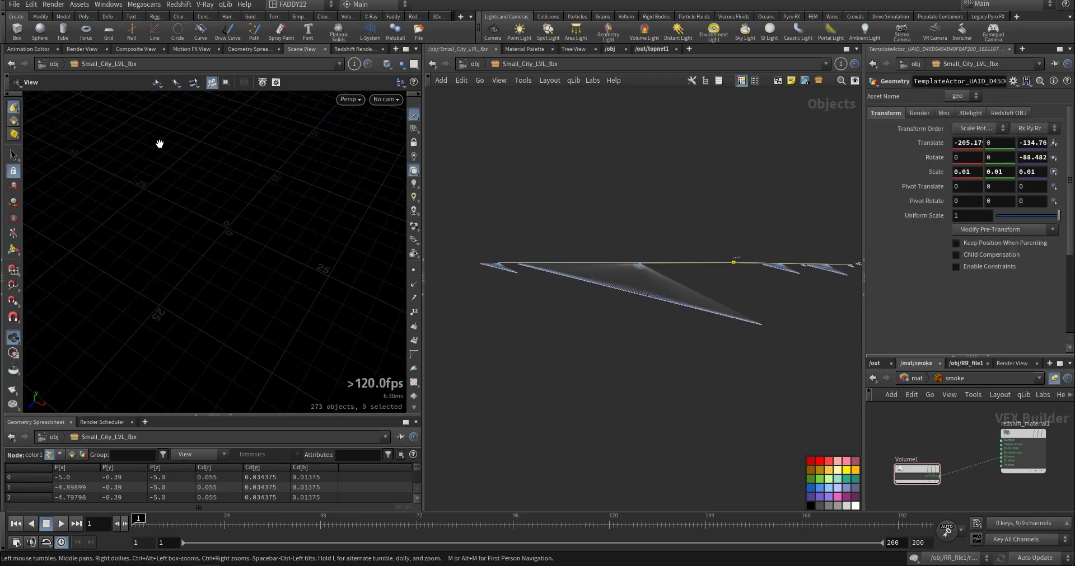
key(g)
drag(199, 241, 252, 227)
right_drag(252, 228, 207, 264)
drag(207, 263, 300, 257)
right_drag(300, 257, 177, 284)
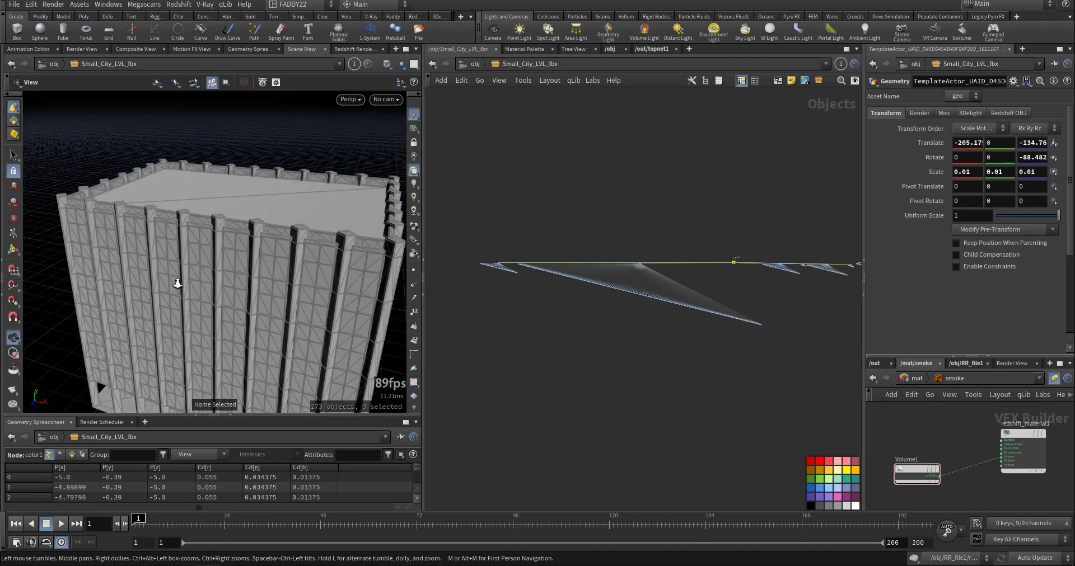
drag(178, 284, 187, 304)
key(u)
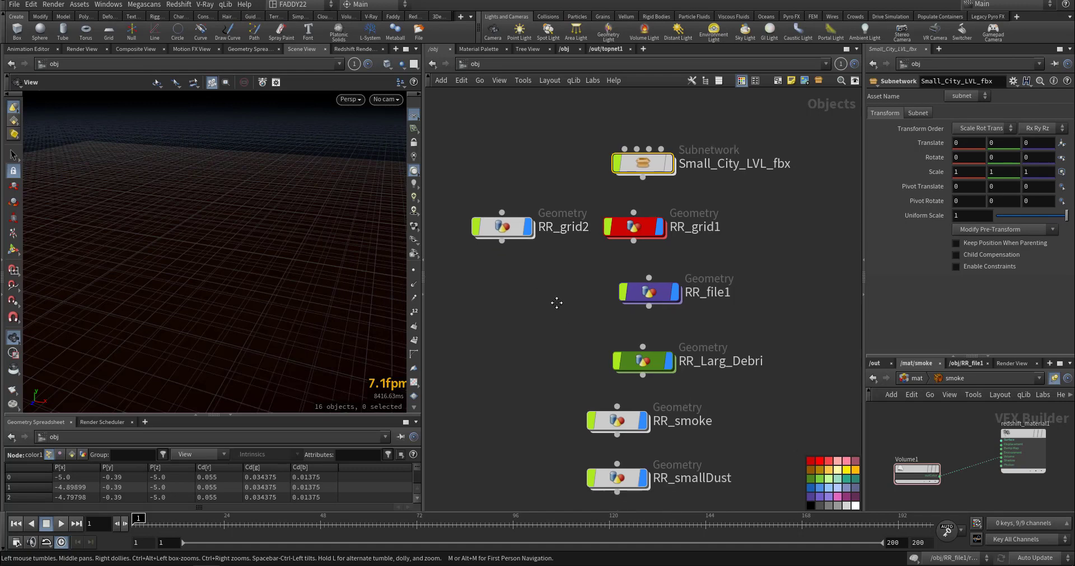
Check the nodes inside RR_grid1, and open the RR_file1 network at its gltf1 node.
double_click(638, 227)
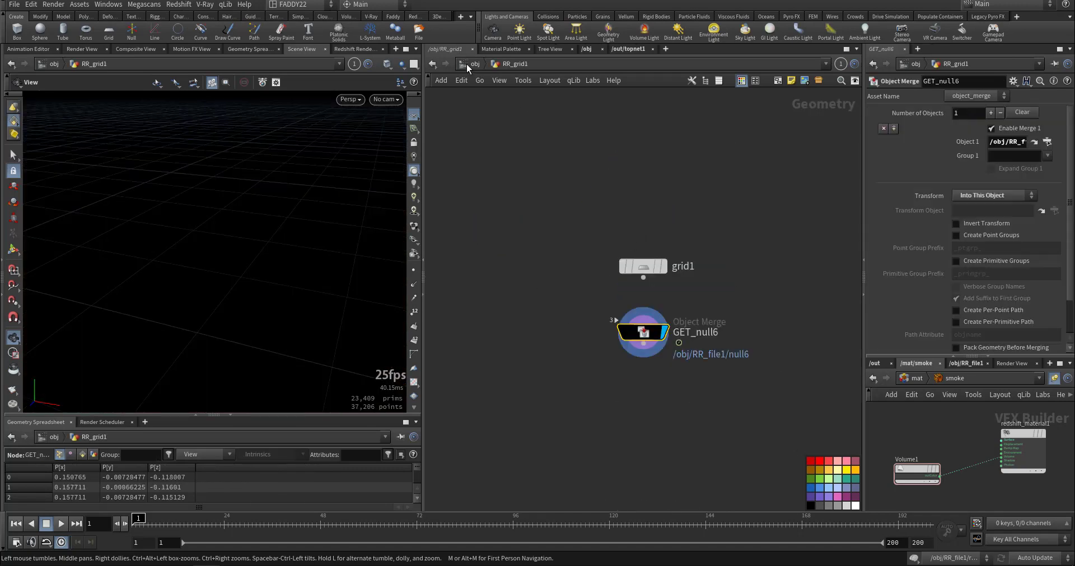
click(473, 64)
double_click(631, 225)
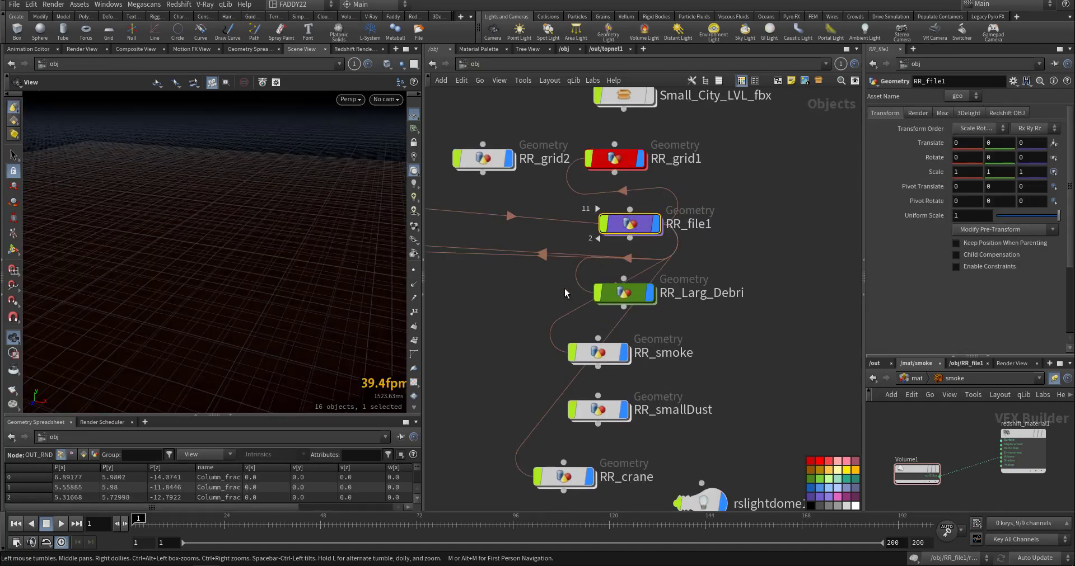
middle_drag(653, 318, 623, 312)
scroll(729, 216, up, 14)
middle_drag(610, 238, 763, 187)
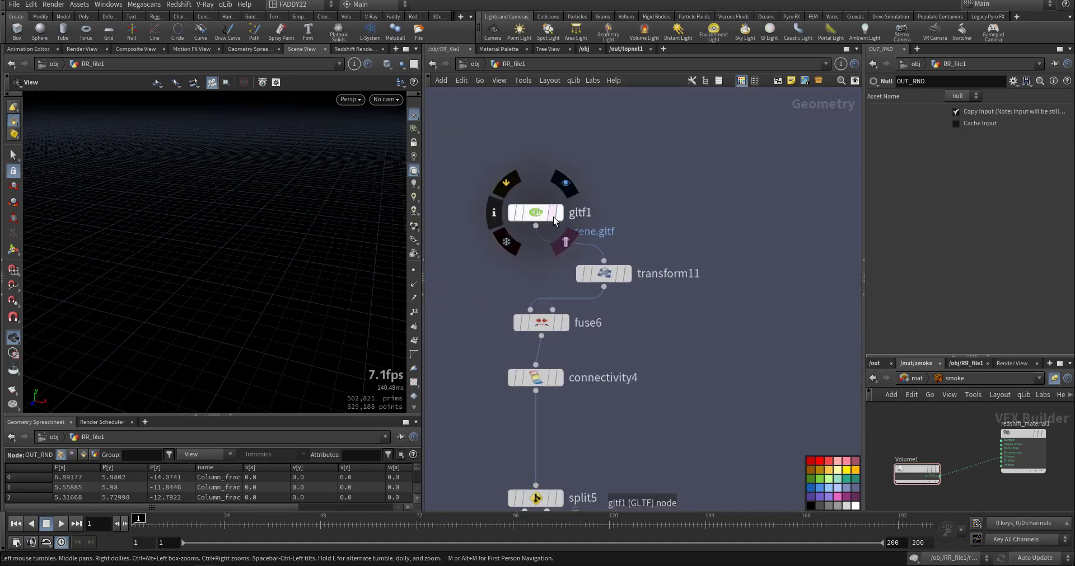
Display gltf1 and transform11 in turn, and frame the imported crane to examine it from several angles.
click(558, 213)
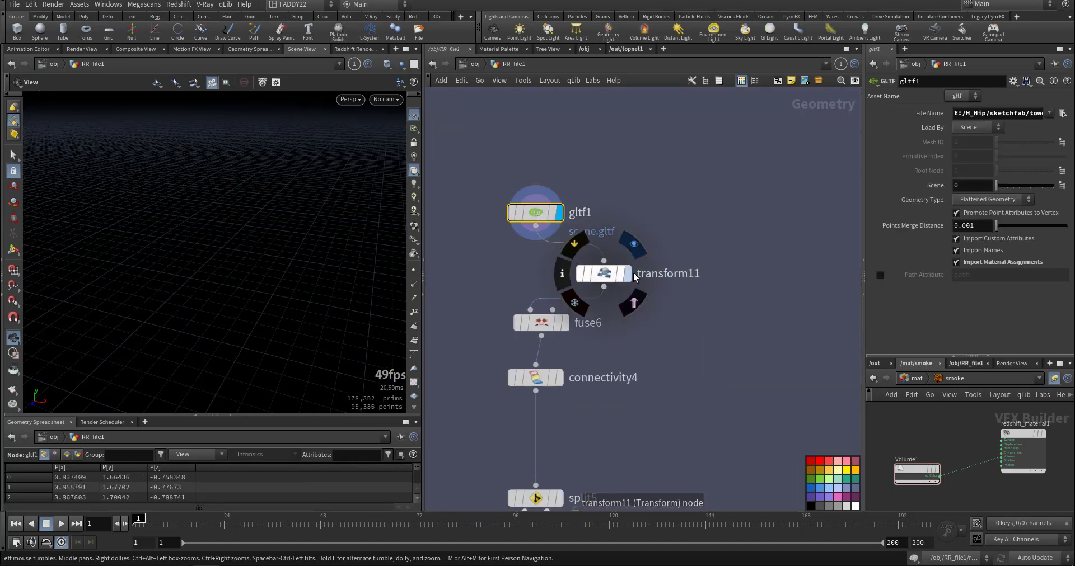
click(609, 279)
key(g)
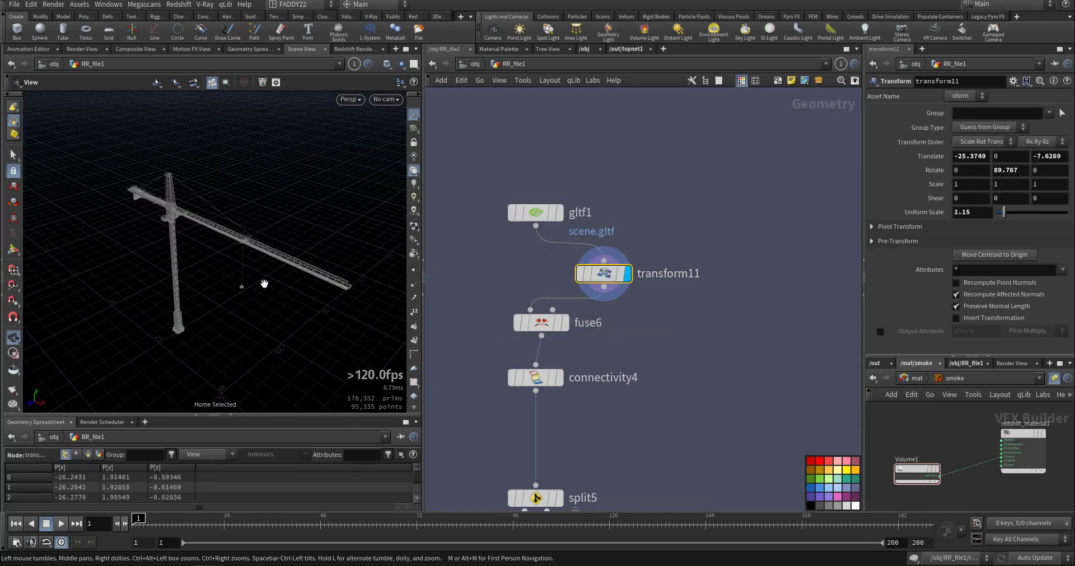
middle_drag(224, 275, 288, 185)
right_drag(288, 185, 218, 261)
middle_drag(218, 262, 179, 273)
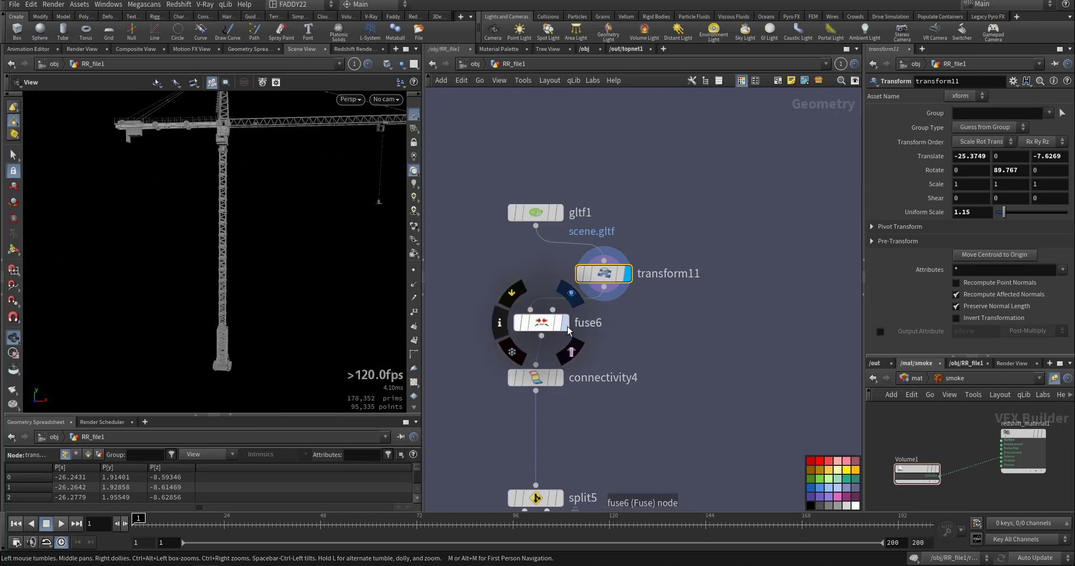
Display fuse6 and connectivity4 in turn to review the crane's point fusing and class attribute setup.
click(541, 322)
middle_drag(648, 407, 706, 318)
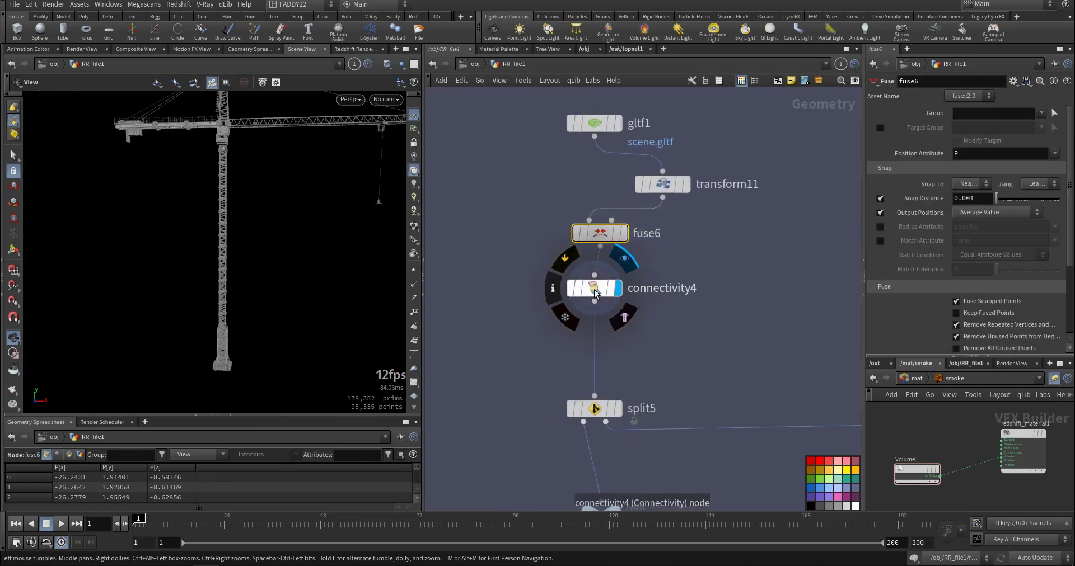
click(616, 290)
middle_drag(611, 420, 677, 327)
Display split5 and examine the crane's separated long bars up close.
click(683, 320)
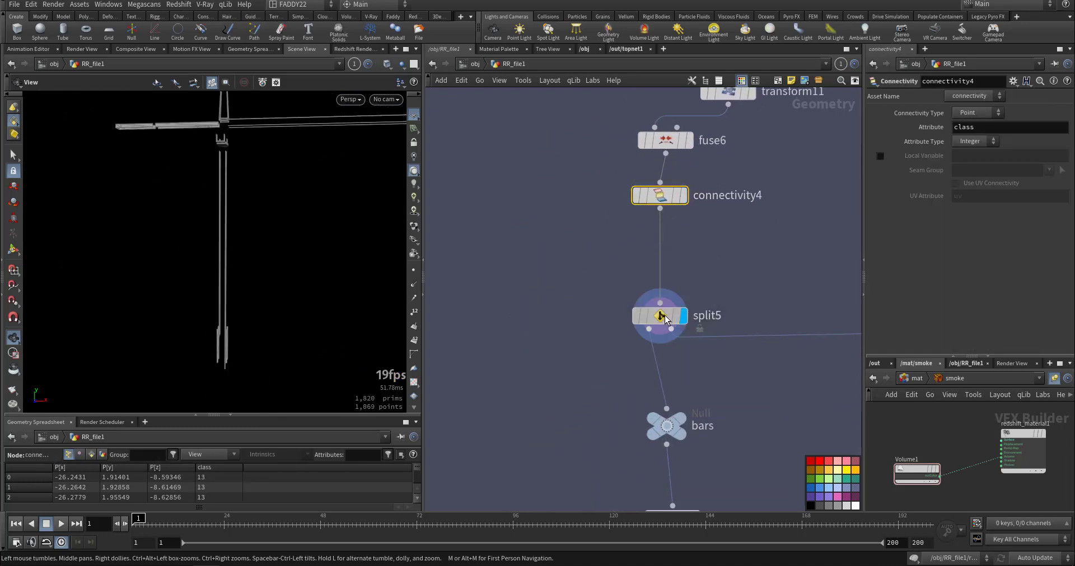
middle_drag(246, 229, 234, 279)
right_drag(206, 163, 510, 179)
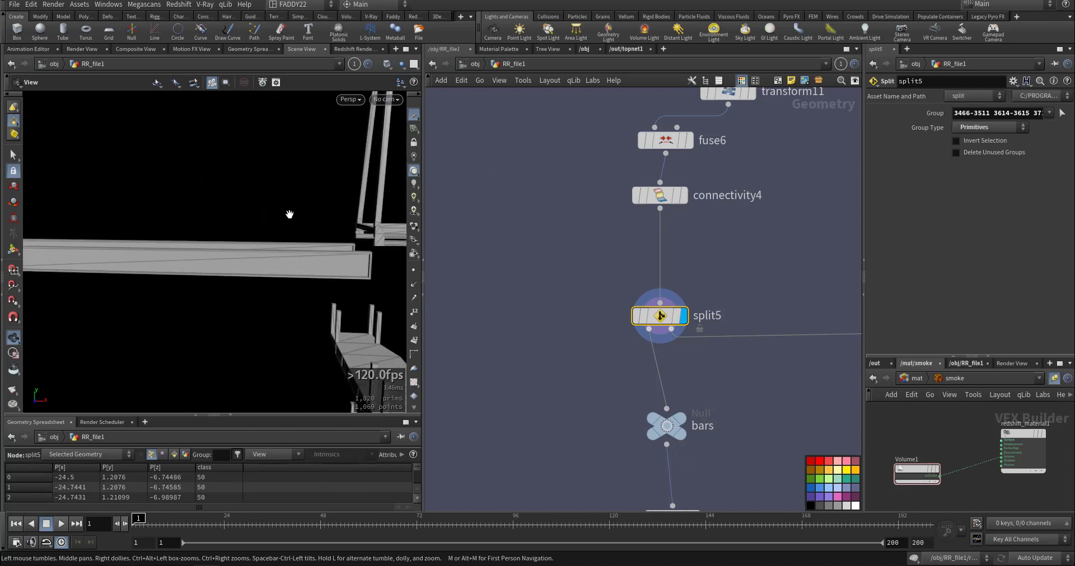
middle_drag(290, 213, 173, 241)
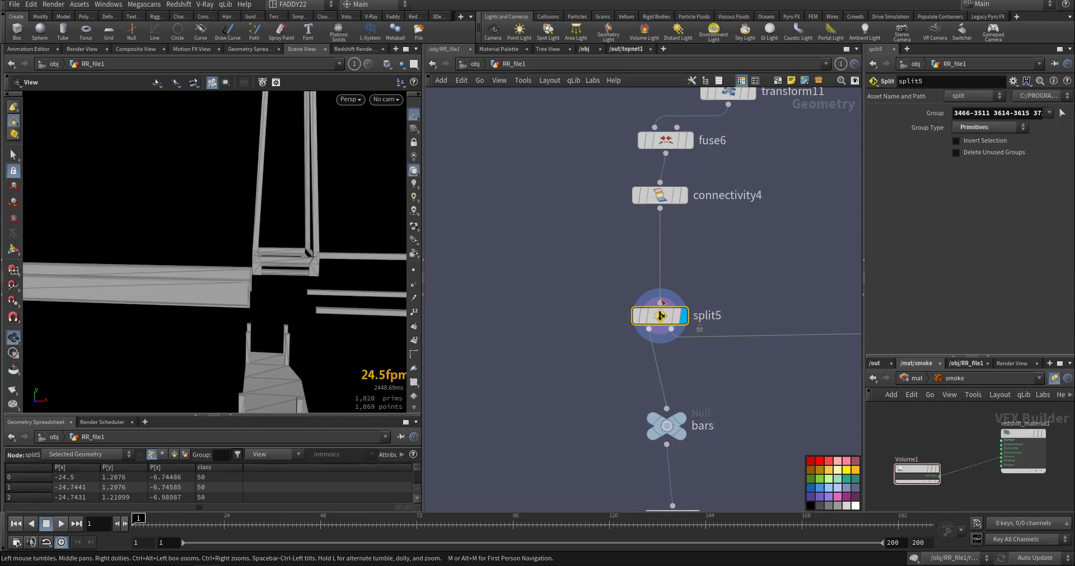
Display the bars null and the polyfill4 node below it in turn.
middle_drag(541, 354, 521, 217)
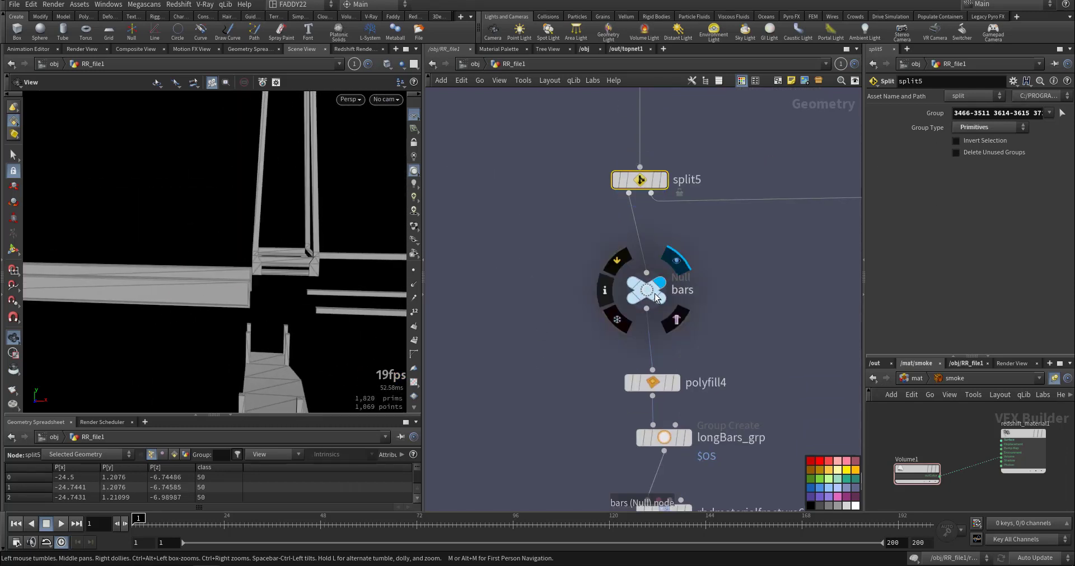
click(655, 295)
middle_drag(569, 360, 534, 255)
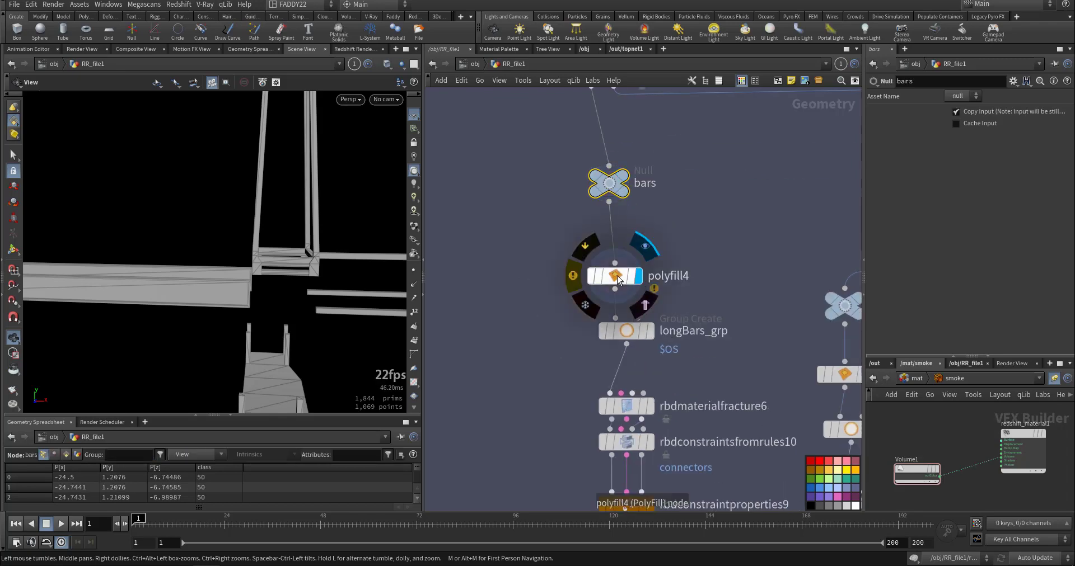
click(618, 280)
Display longBars_grp and rbdmaterialfracture6 in turn to examine the grouped and fractured crane bars.
middle_drag(537, 331, 495, 241)
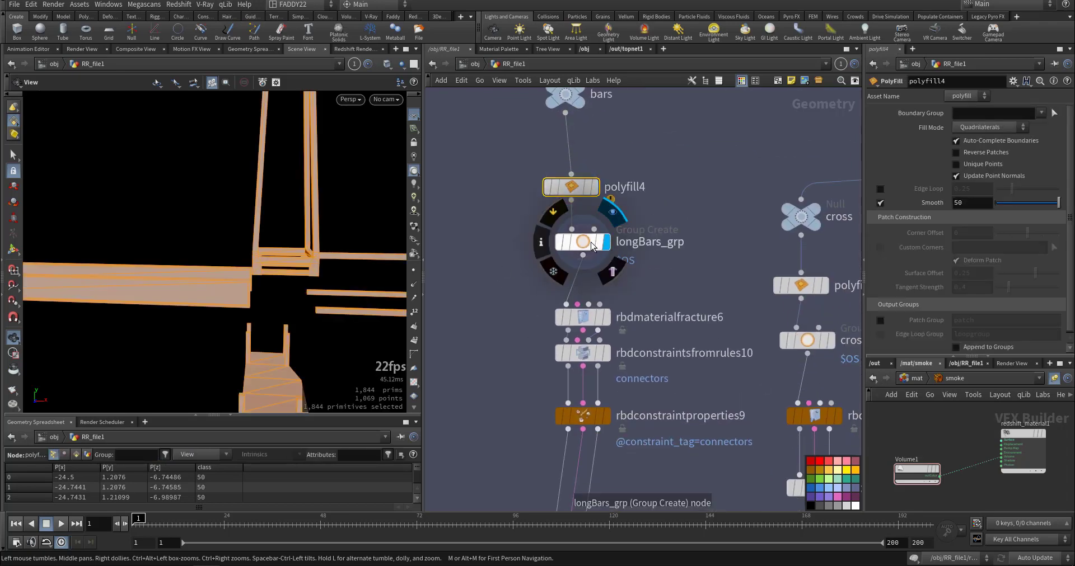
click(592, 247)
scroll(195, 321, down, 5)
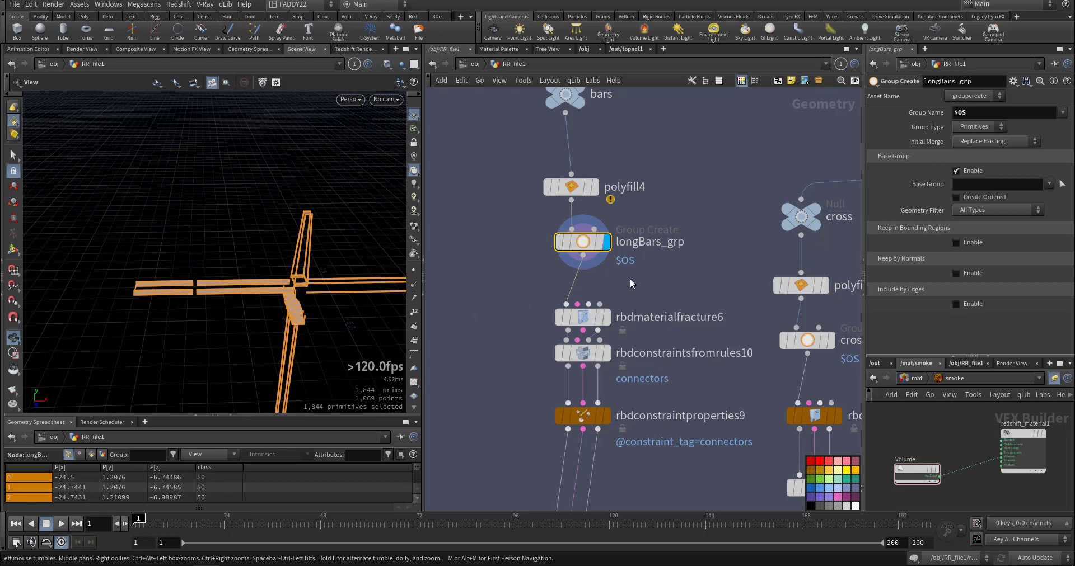
middle_drag(629, 284, 579, 272)
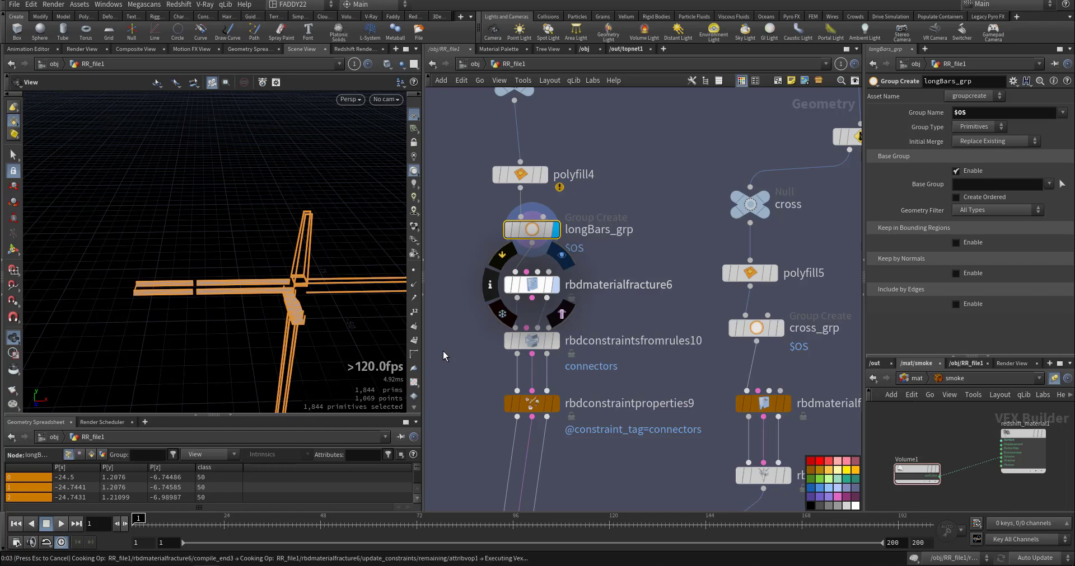
middle_drag(456, 371, 483, 305)
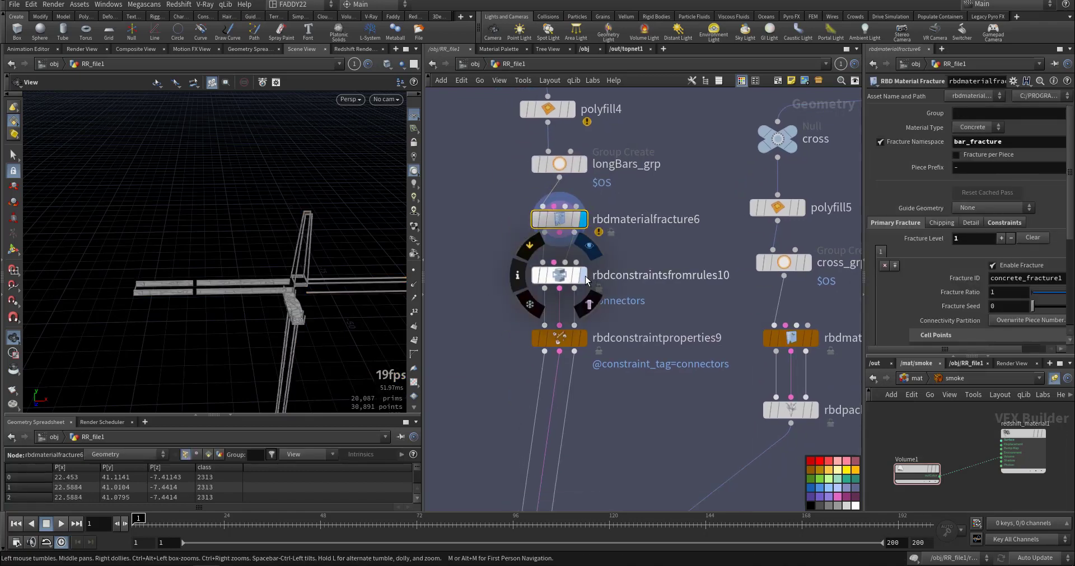
Display rbdconstraintsfromrules10 and examine the connector constraints on the fractured bars.
click(586, 277)
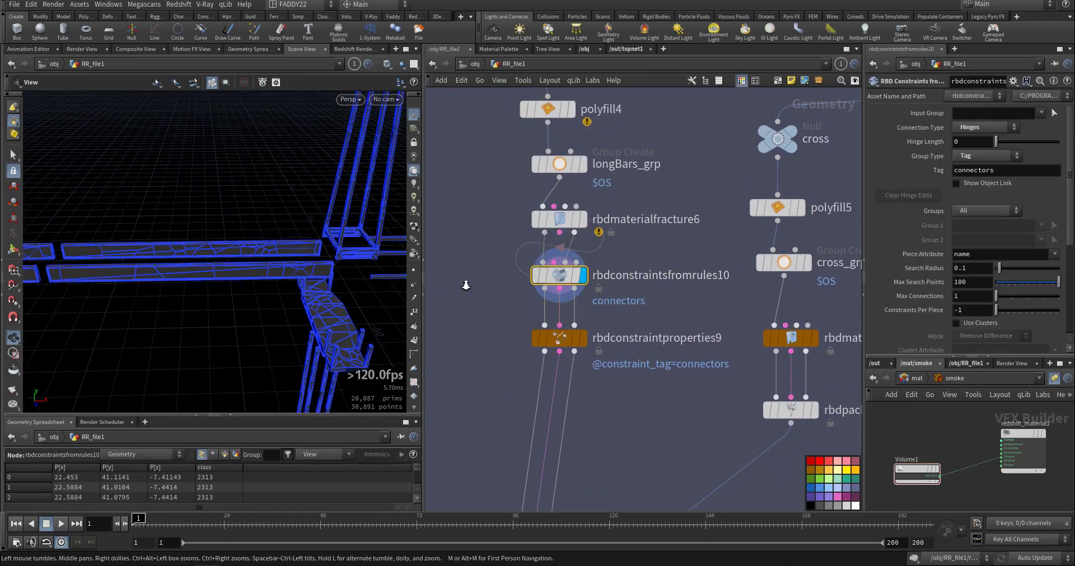
right_drag(465, 285, 504, 284)
mouse_move(279, 274)
mouse_down()
mouse_move(295, 238)
mouse_move(285, 274)
mouse_up()
Display rbdconstraintproperties9 to review the glue constraint settings of the crane bars.
middle_drag(461, 339, 486, 273)
click(606, 274)
drag(339, 284, 367, 275)
Display split6 and examine the remaining crane lattice and tower geometry.
middle_drag(675, 262, 491, 530)
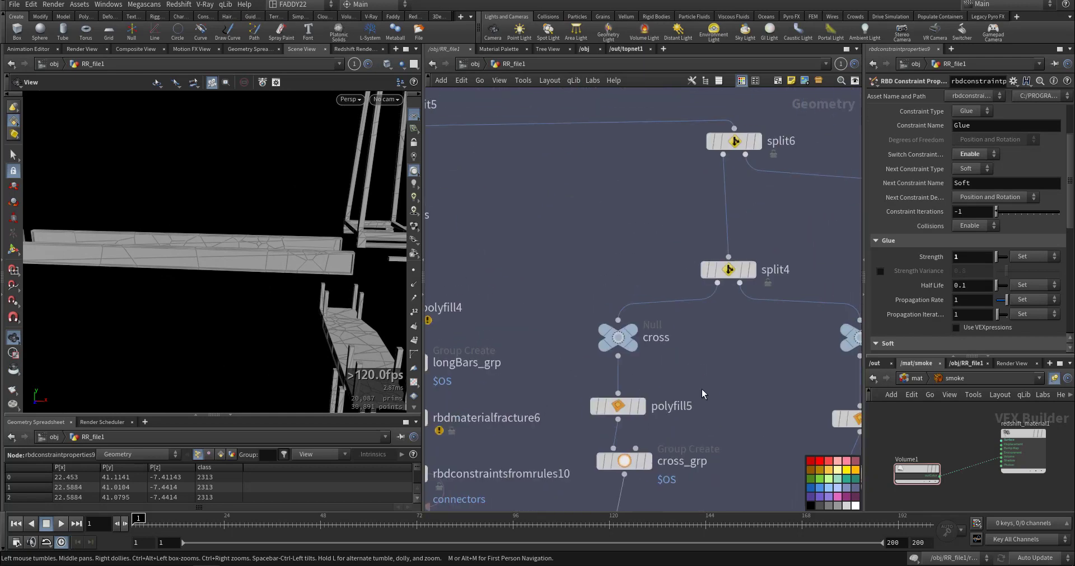
click(756, 142)
drag(324, 280, 203, 264)
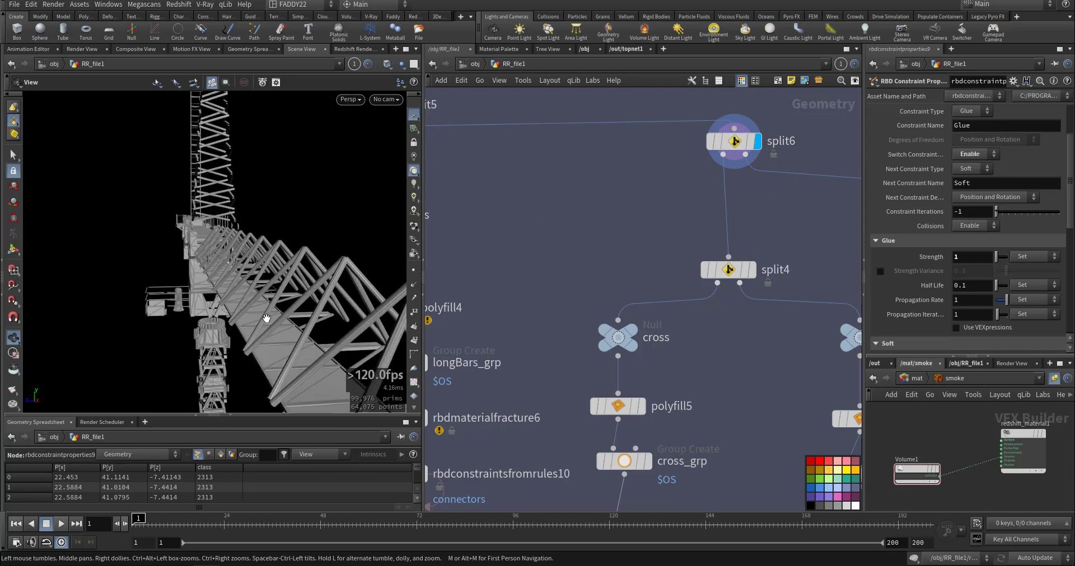
Display split4 and polyfill5 in turn to examine the crane's isolated cross braces.
click(750, 270)
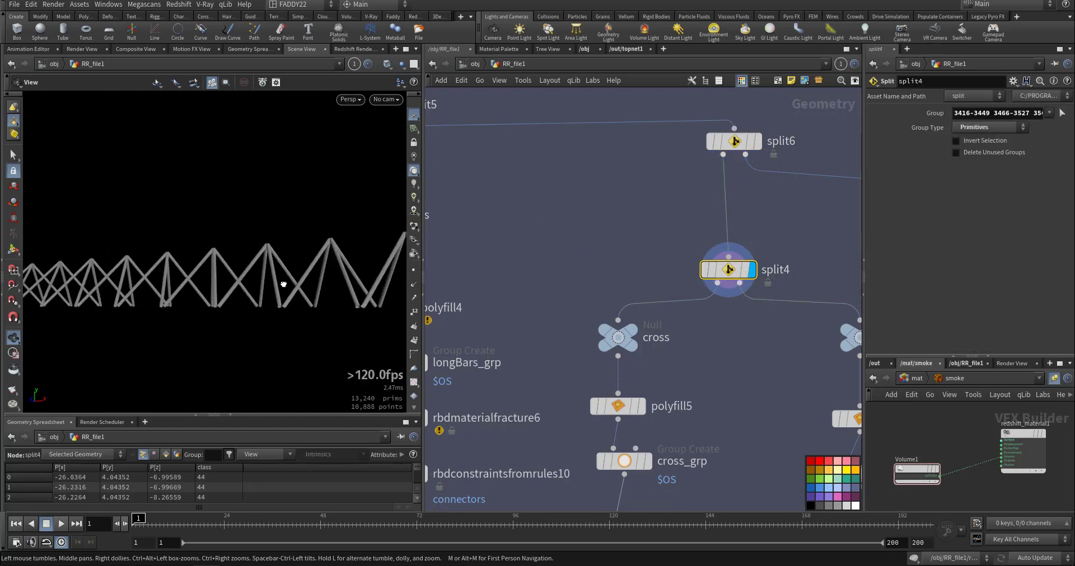
middle_drag(102, 335, 148, 300)
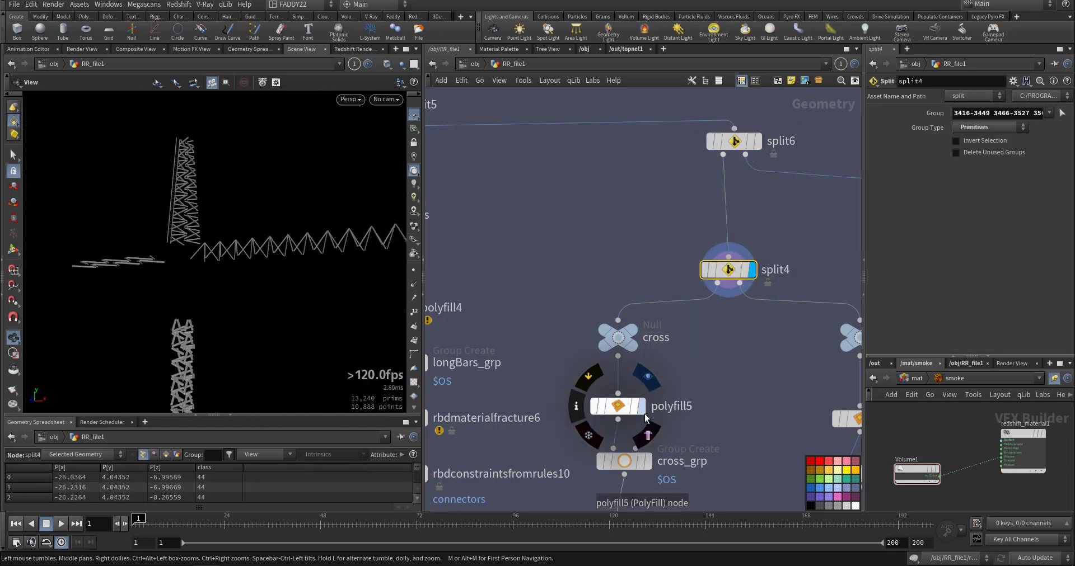
click(638, 407)
scroll(680, 399, down, 5)
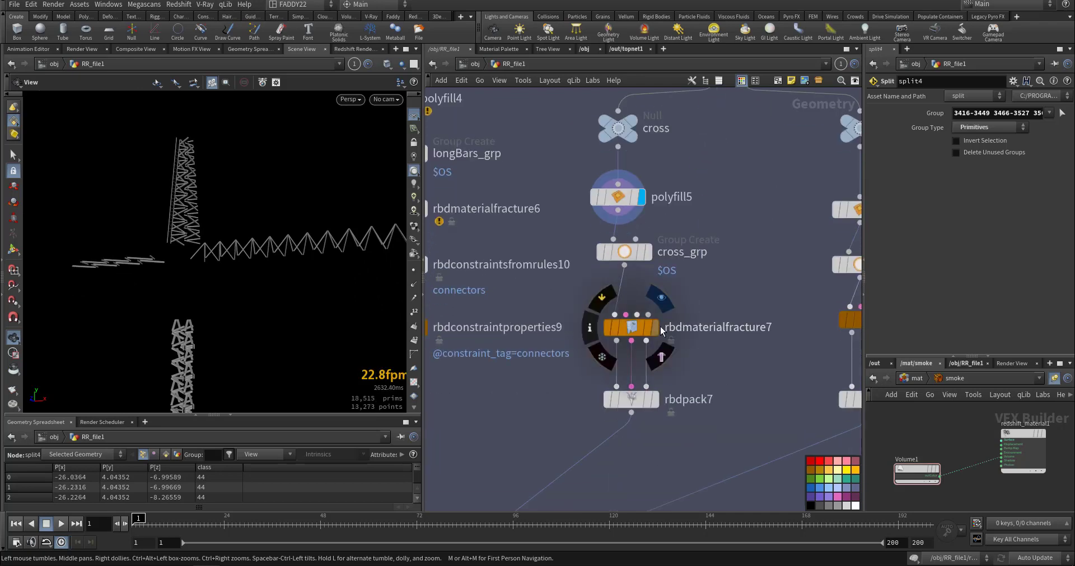
Display rbdmaterialfracture7 and rbdpack7 in turn, examining the fractured cross braces up close.
click(634, 333)
click(655, 328)
drag(280, 271, 254, 268)
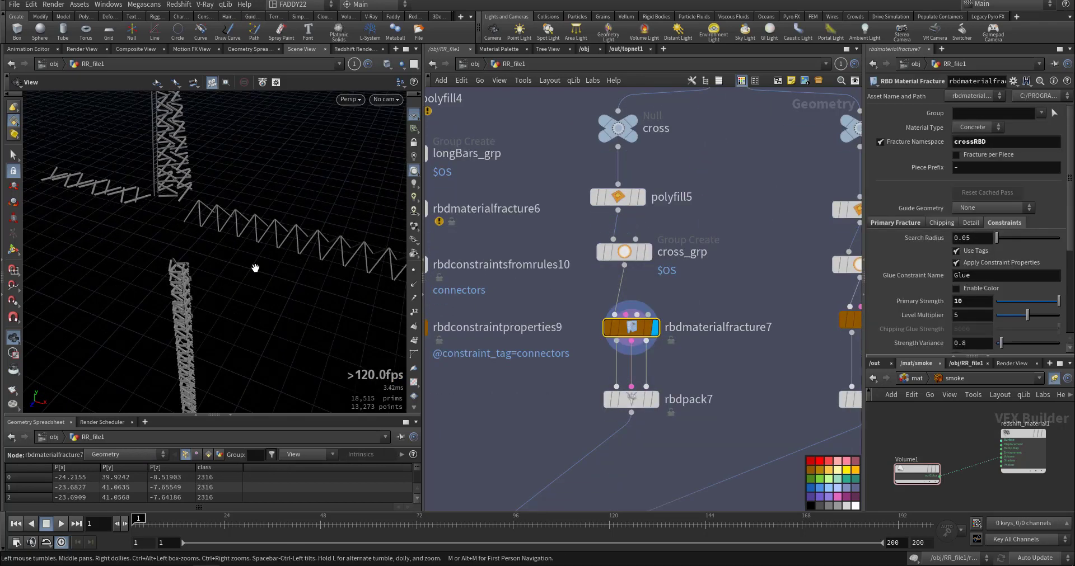
right_drag(254, 269, 481, 267)
drag(62, 291, 197, 219)
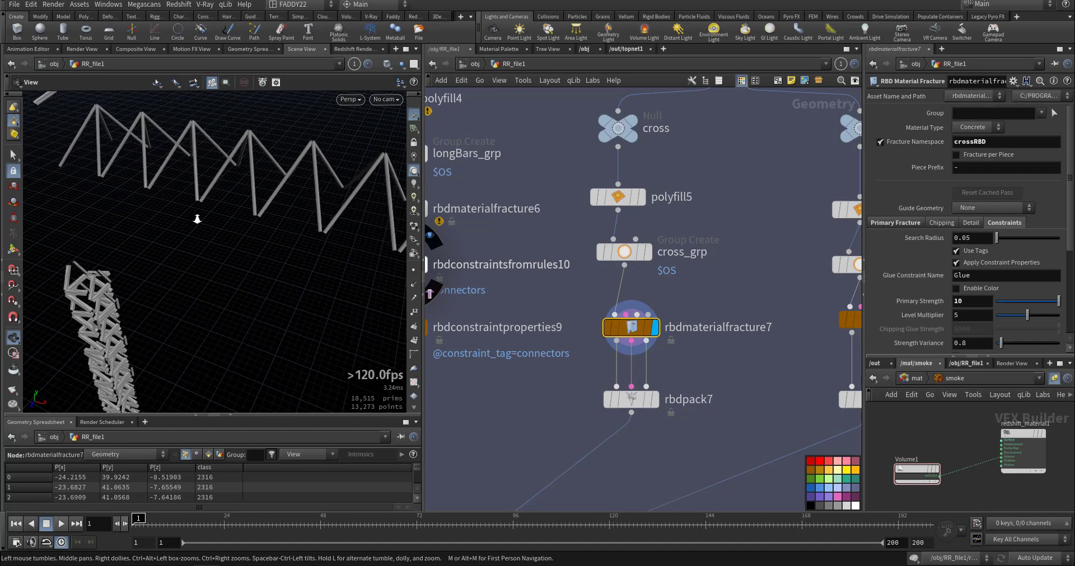
click(655, 399)
Display polyfill3 on the stairs branch and examine the crane's stairs and cabin geometry.
middle_drag(754, 386, 577, 522)
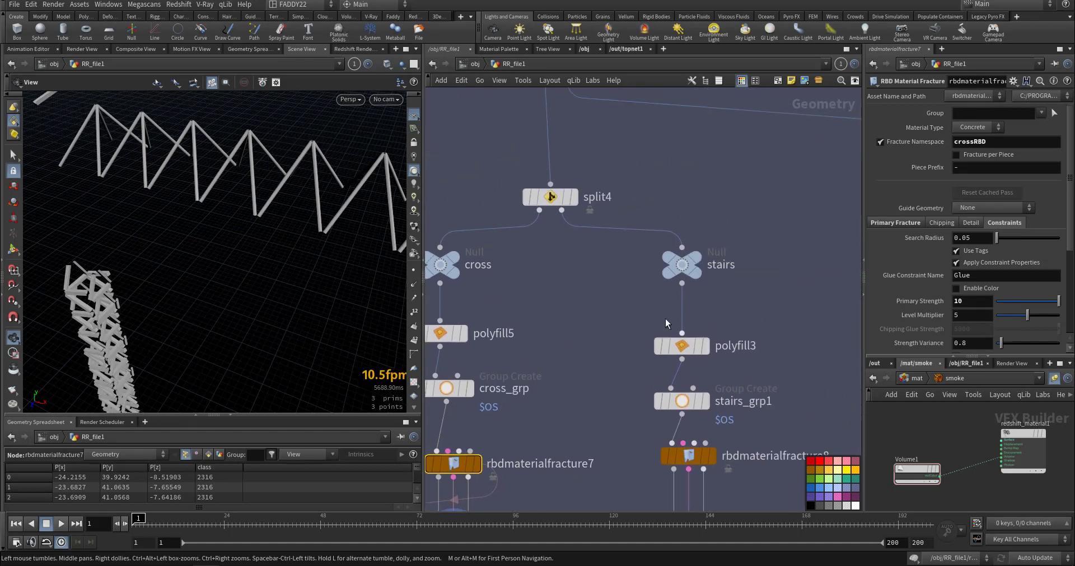
mouse_move(708, 347)
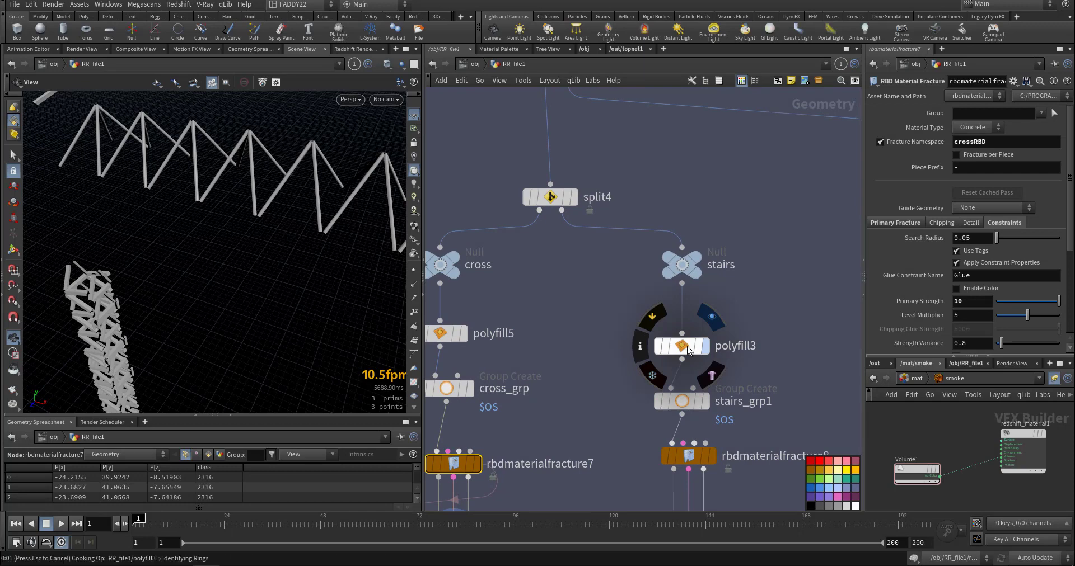
click(687, 346)
middle_drag(555, 377, 592, 313)
drag(214, 246, 173, 263)
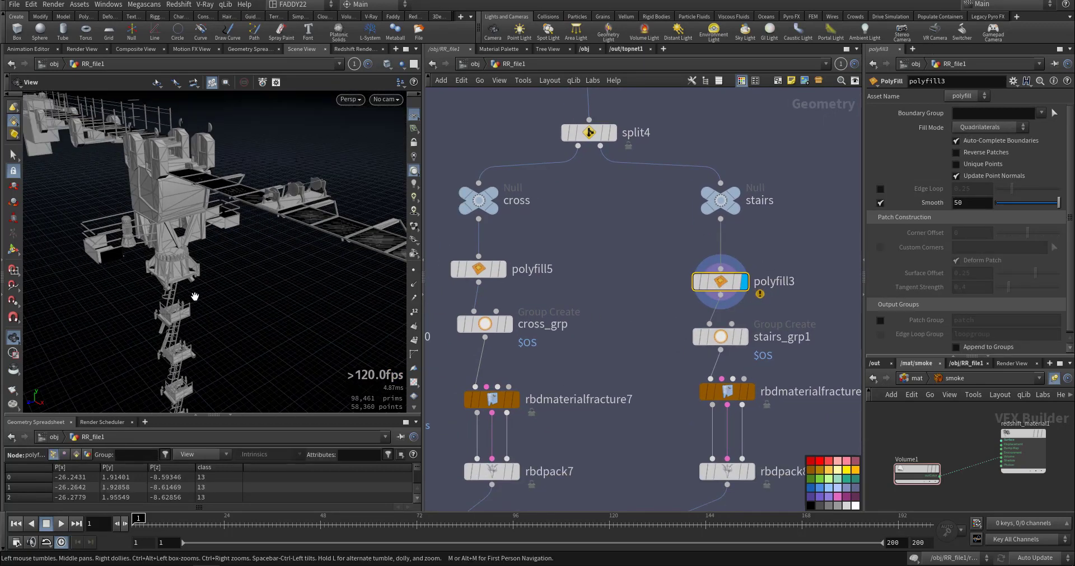
drag(193, 297, 299, 286)
middle_drag(587, 382, 563, 262)
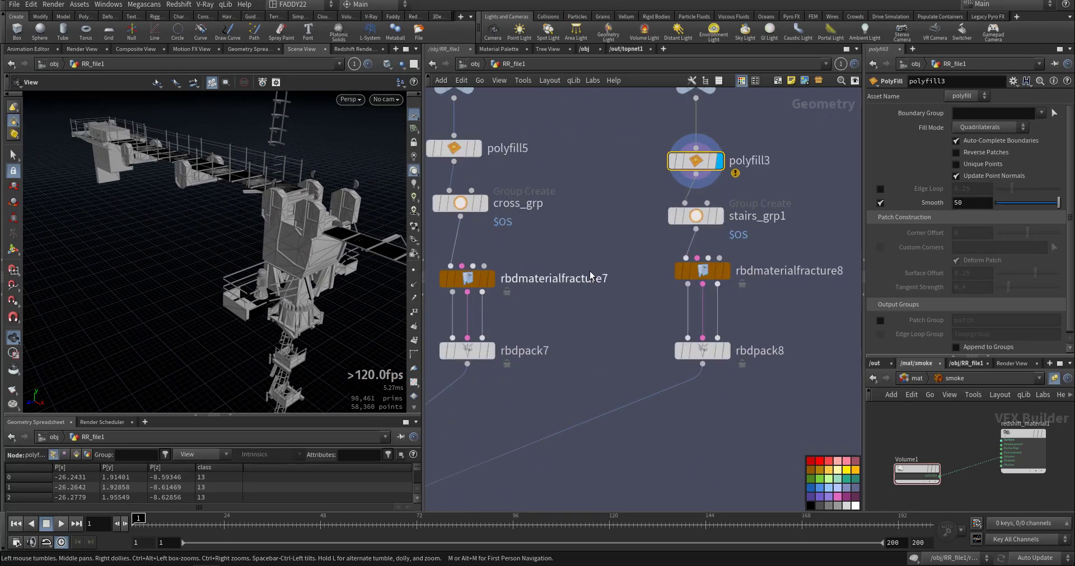
Display rbdmaterialfracture8 and merge10 in turn, examining the crane's fractured stairs and the merged crane branches.
click(707, 273)
drag(298, 257, 239, 262)
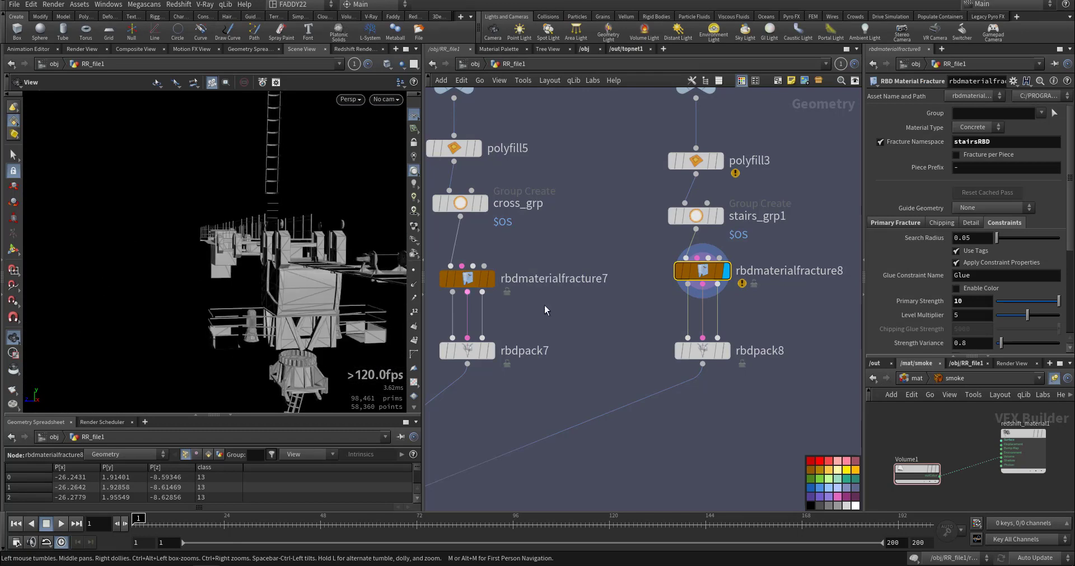
middle_drag(634, 338, 774, 278)
scroll(624, 368, down, 3)
scroll(624, 368, down, 3)
middle_drag(624, 427, 739, 324)
scroll(662, 323, up, 8)
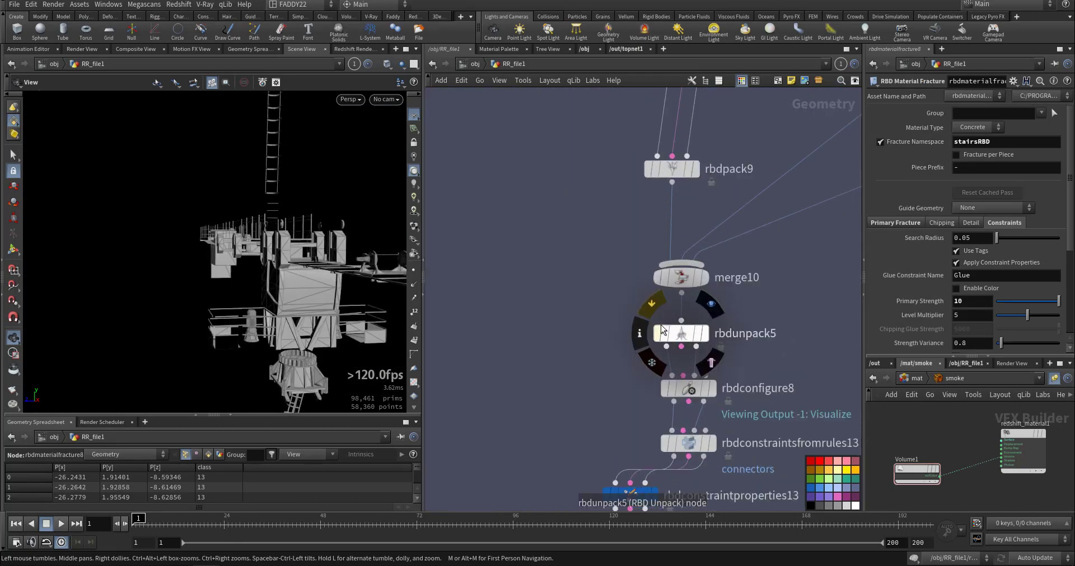
click(714, 270)
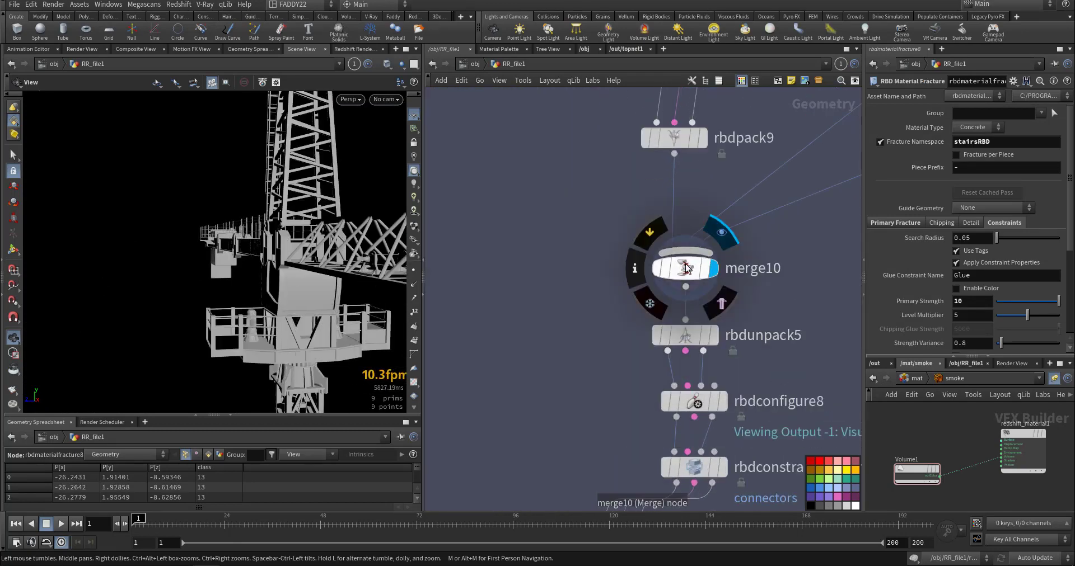
click(686, 269)
middle_drag(676, 276, 631, 193)
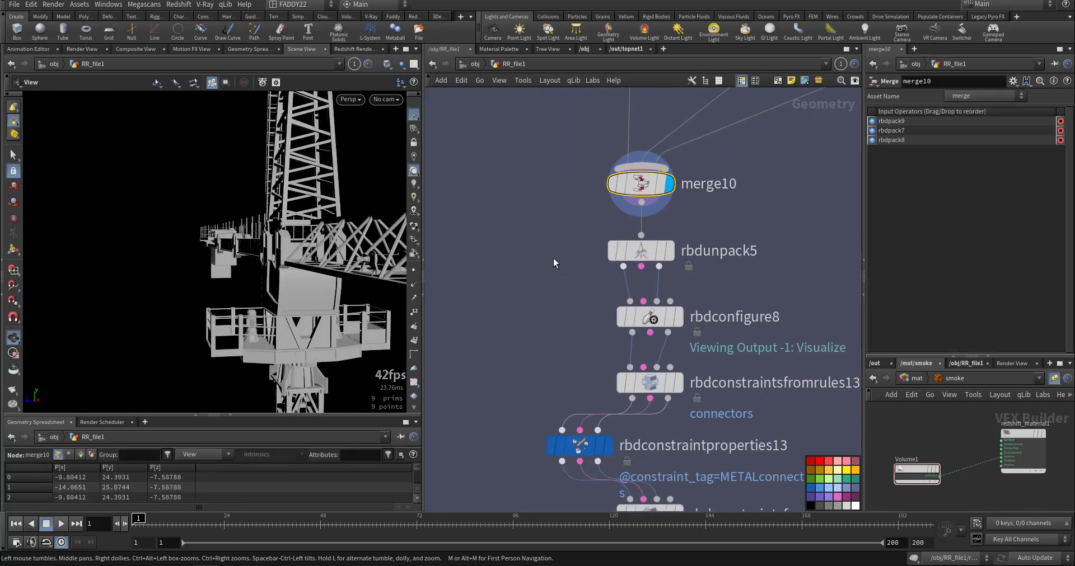
Display rbdunpack5 and rbdconfigure8 in turn and review rbdconfigure8's groups and physical attributes.
middle_drag(647, 303, 625, 254)
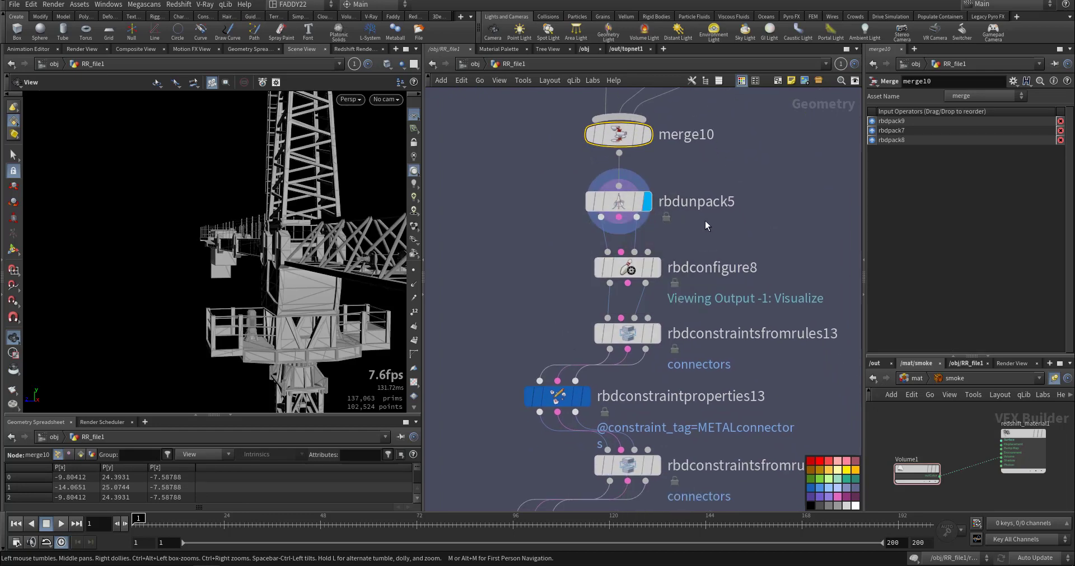
click(630, 271)
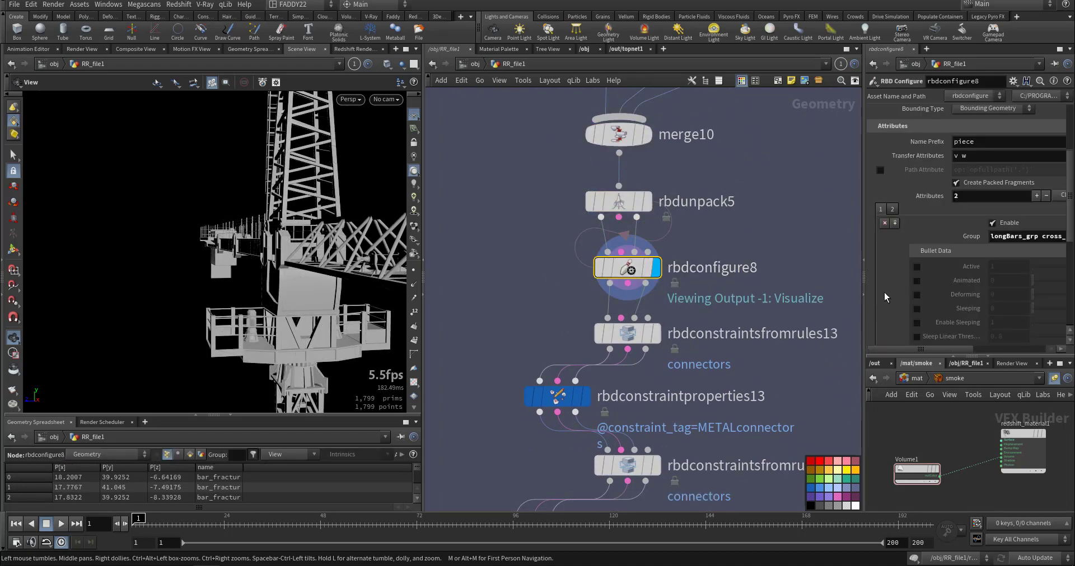
scroll(890, 300, down, 4)
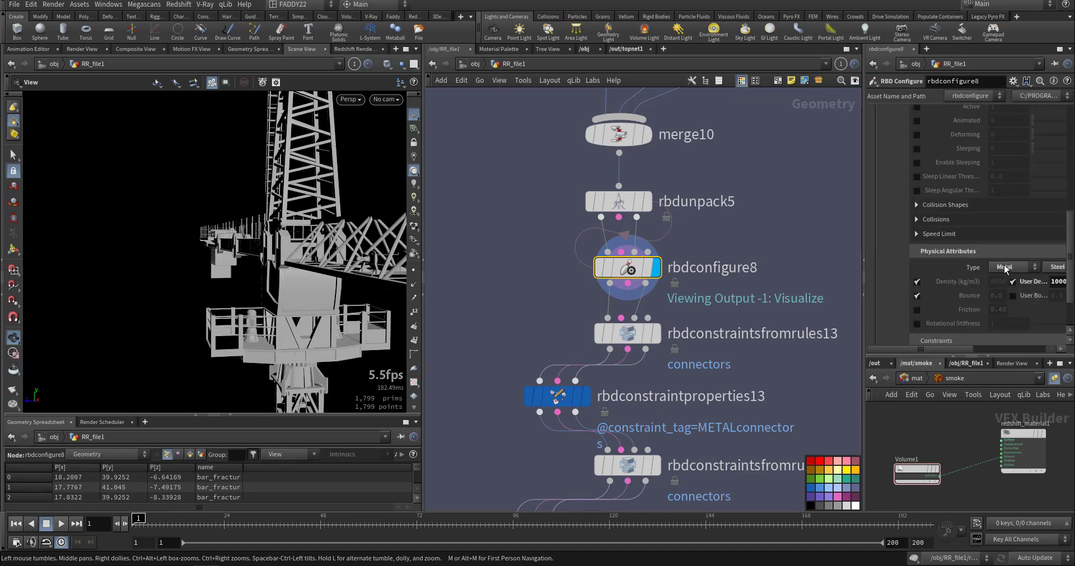
Display rbdconstraintsfromrules13 and rbdconstraintsfromrules2 in turn, examining the constraint connections across the crane.
middle_drag(727, 393, 721, 348)
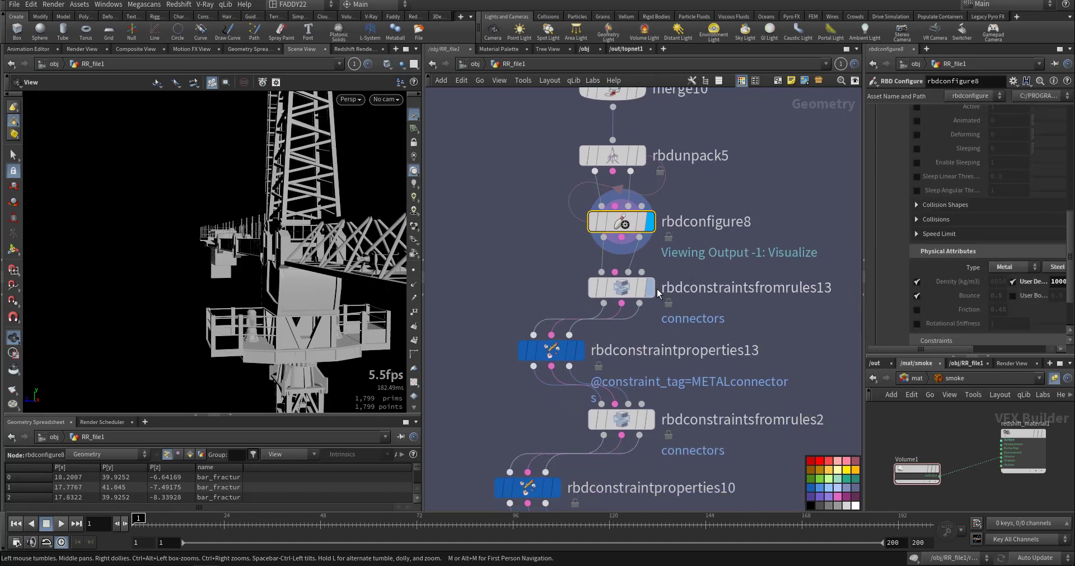
click(620, 291)
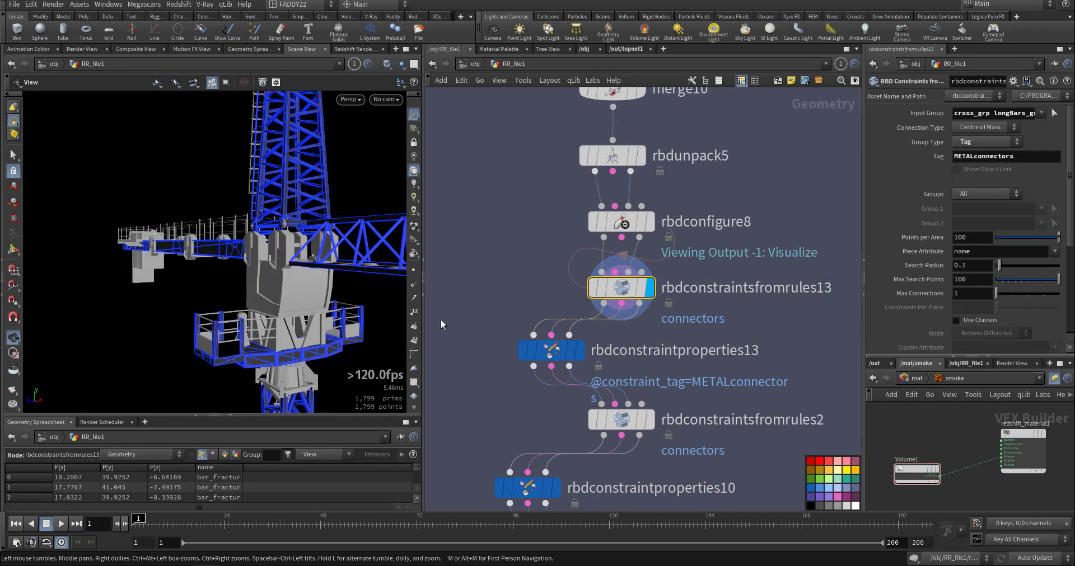
middle_drag(503, 340, 506, 250)
click(651, 330)
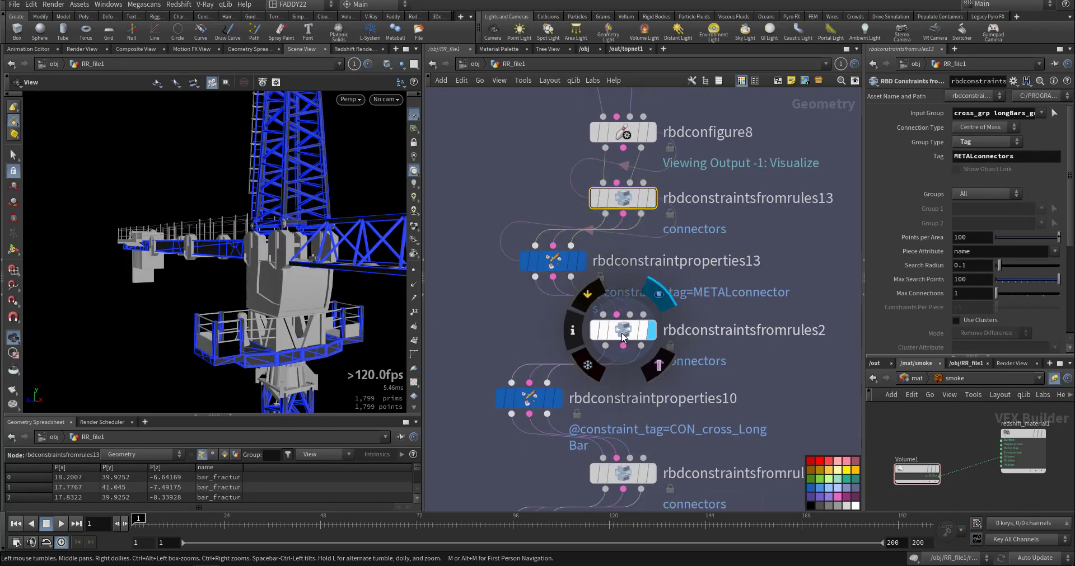
click(623, 337)
drag(263, 292, 325, 287)
right_drag(325, 286, 283, 294)
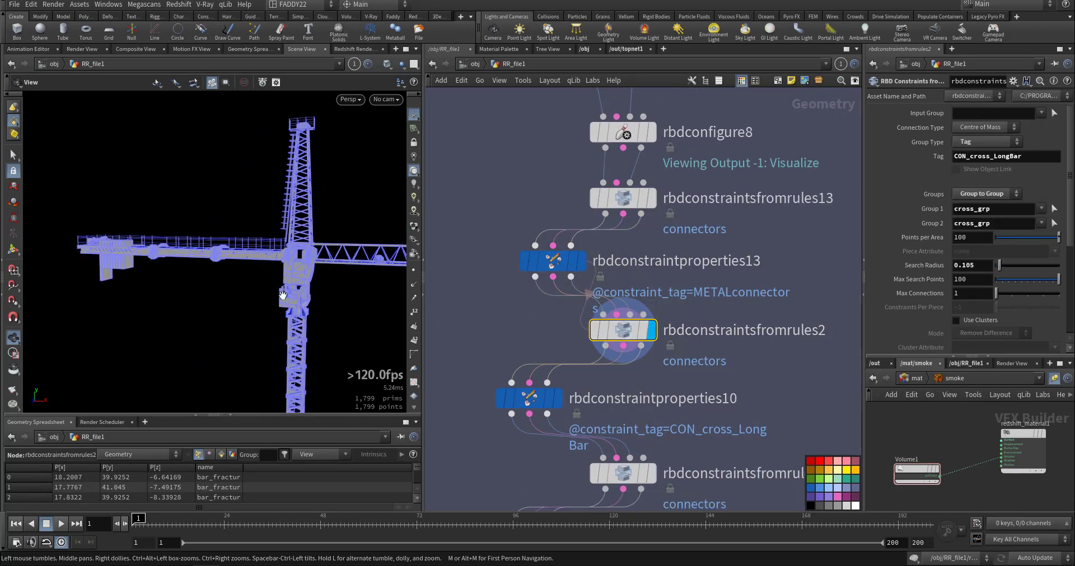
middle_drag(282, 295, 221, 270)
Display rbdconstraintsfromrules11 and inspect rbdconstraintproperties11, examining the constraints joining the crane's stairs and long bars.
middle_drag(531, 453, 535, 363)
click(656, 385)
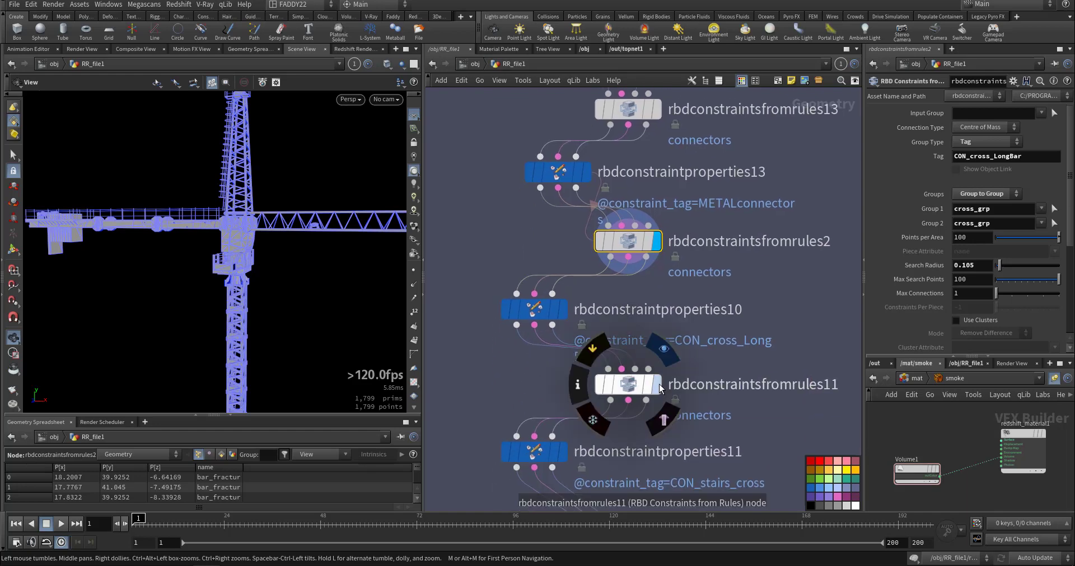
click(628, 391)
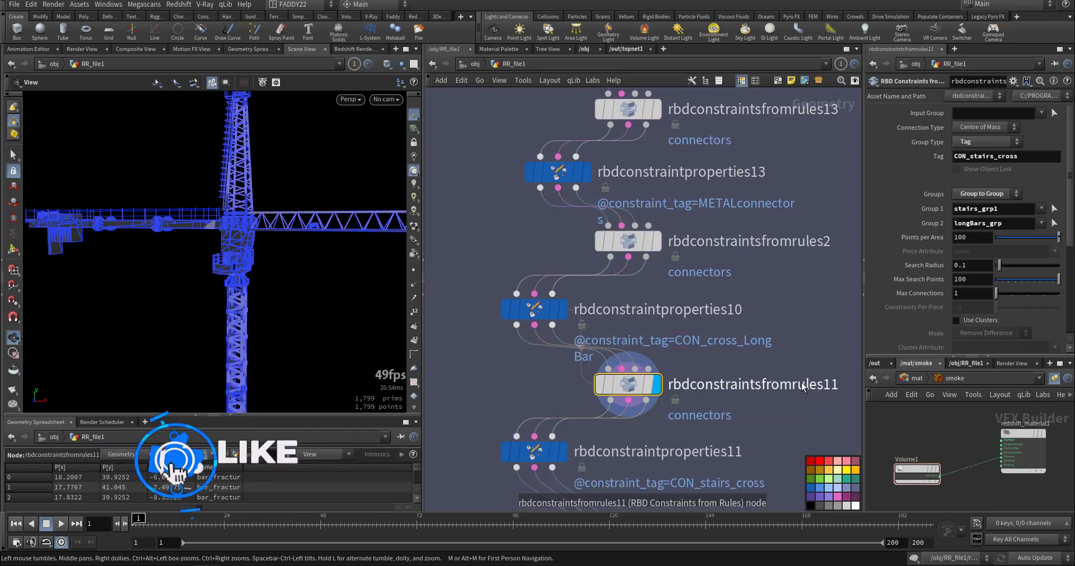
mouse_move(548, 458)
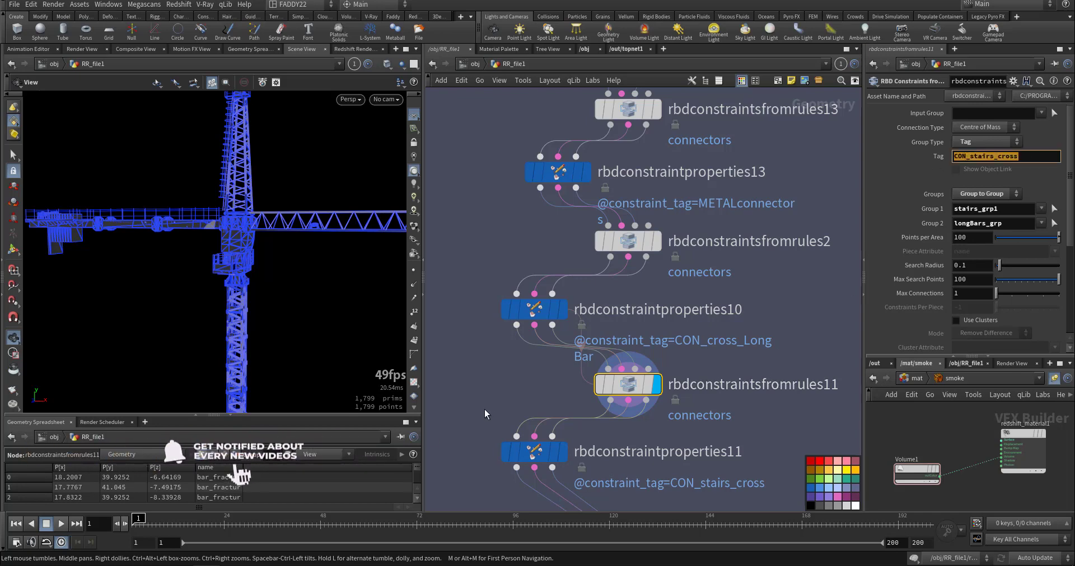
click(535, 453)
middle_drag(736, 451, 746, 371)
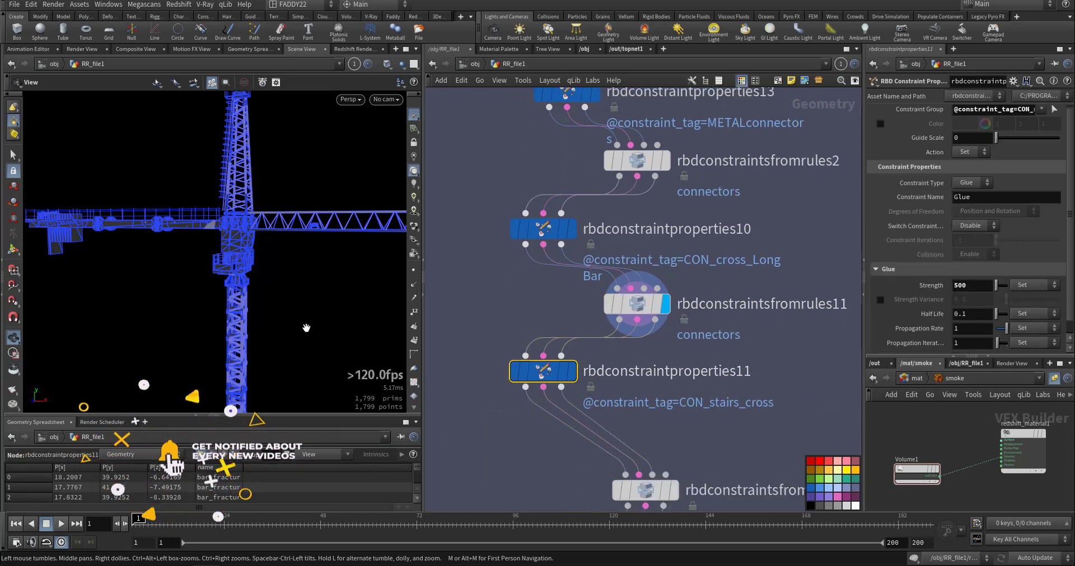
middle_drag(306, 328, 322, 162)
middle_drag(321, 267, 316, 171)
middle_drag(316, 171, 321, 366)
middle_drag(305, 224, 261, 359)
Display rbdconstraintsfromrules12 and examine its CON_ALL constraints on the crane.
middle_drag(514, 469, 559, 273)
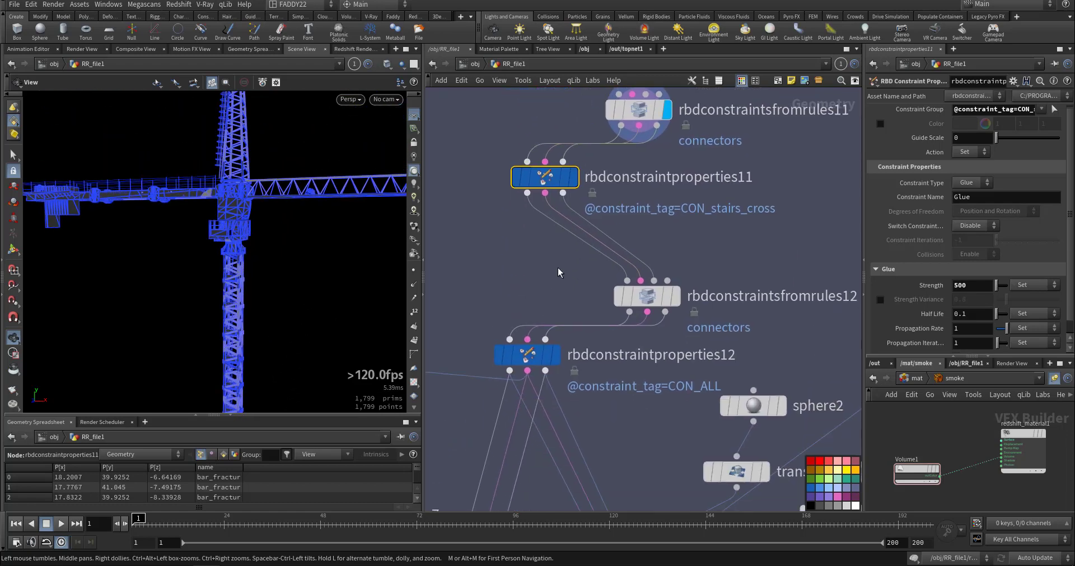
click(675, 297)
click(657, 299)
drag(283, 227, 300, 291)
Display the crane_rsim solver and transform10 in turn, examining the simulated crane and the stretched collision sphere.
middle_drag(618, 438, 660, 292)
scroll(595, 319, down, 3)
middle_drag(649, 399, 683, 354)
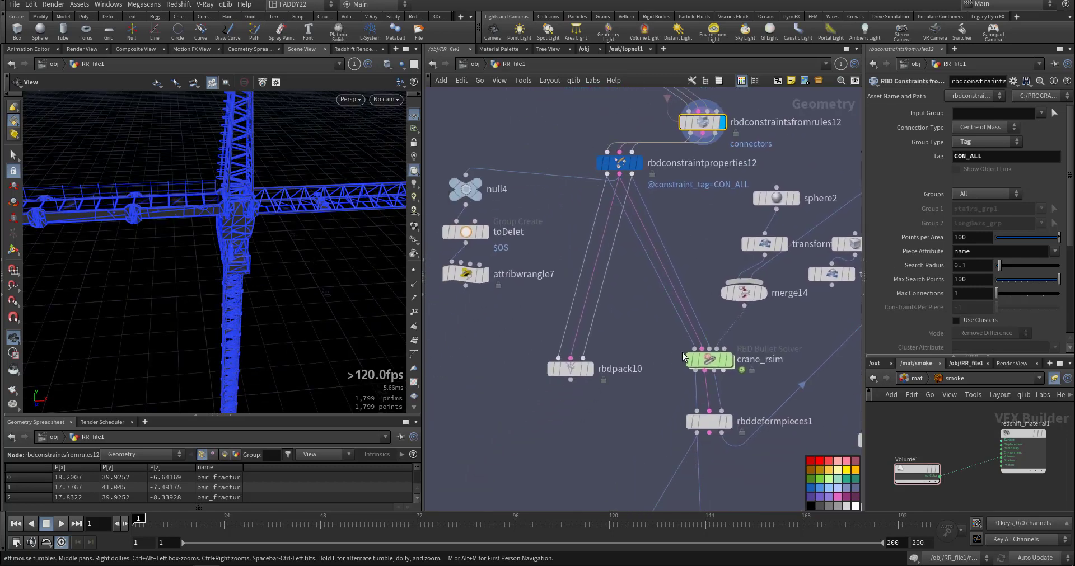
scroll(683, 357, up, 2)
click(727, 369)
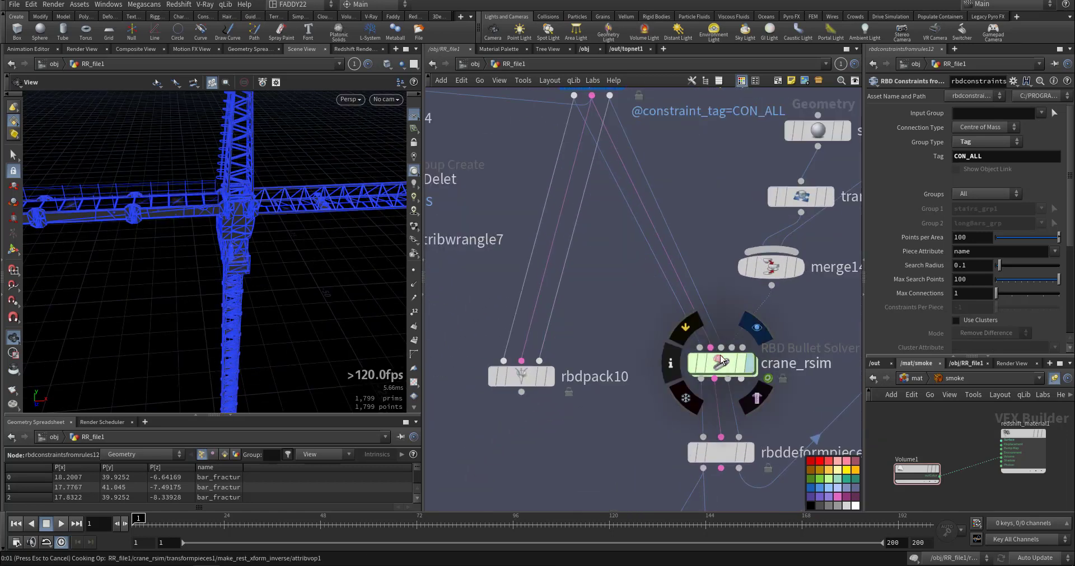
middle_drag(717, 276, 604, 413)
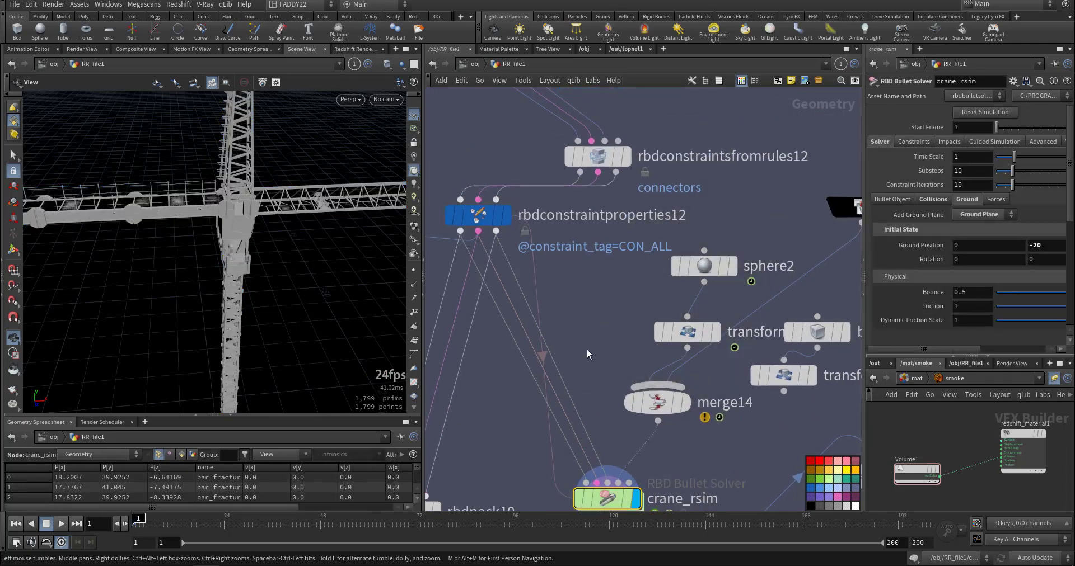
drag(274, 217, 291, 202)
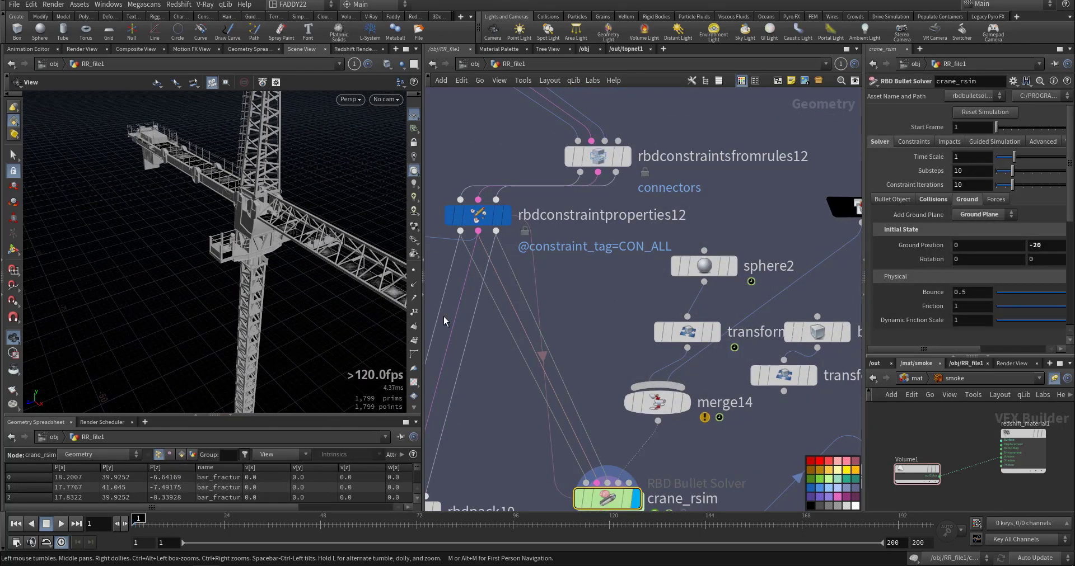
click(715, 332)
click(694, 333)
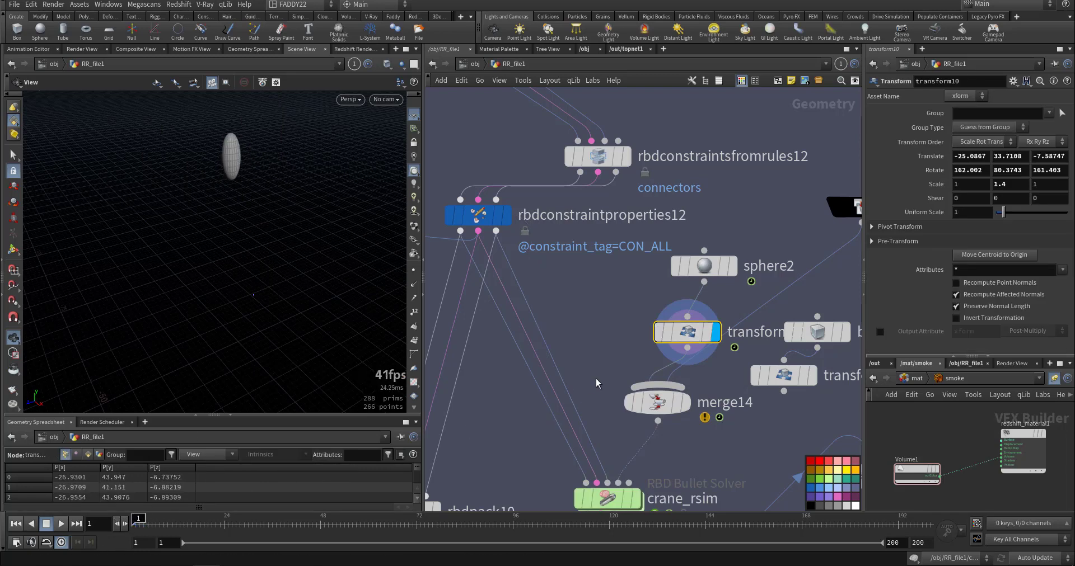
Display crane_rsim, play the first frames of the crane simulation, and return the timeline to frame 1.
middle_drag(610, 348, 613, 266)
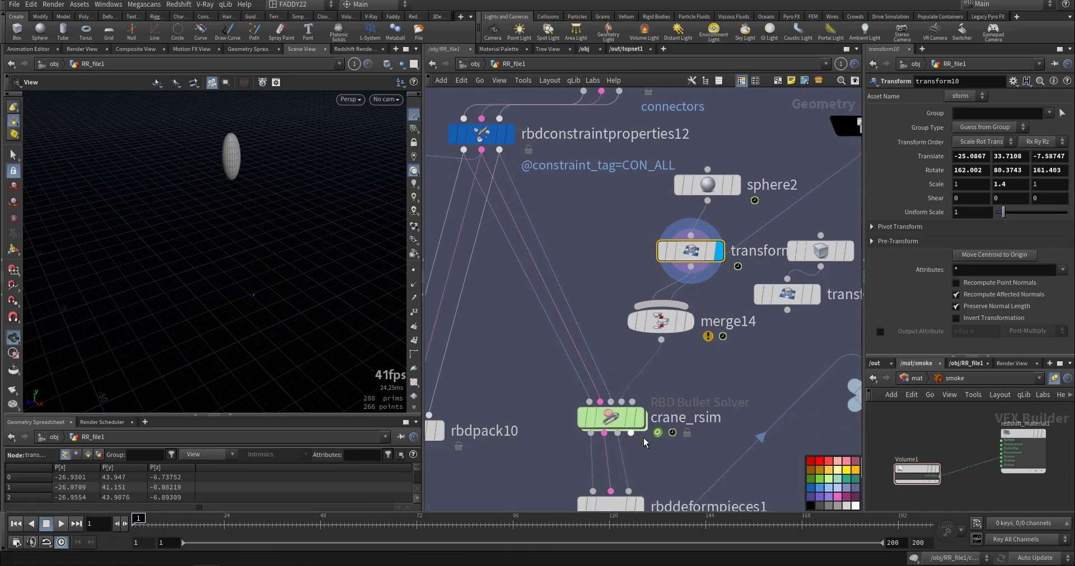
click(637, 423)
click(616, 420)
right_drag(244, 317, 116, 327)
middle_drag(162, 269, 143, 216)
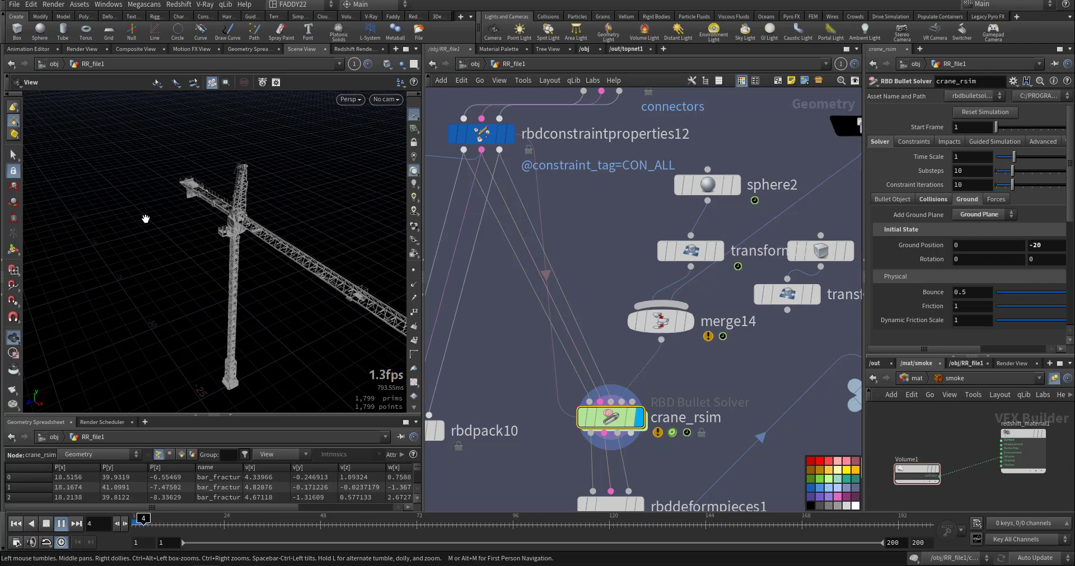
key(Escape)
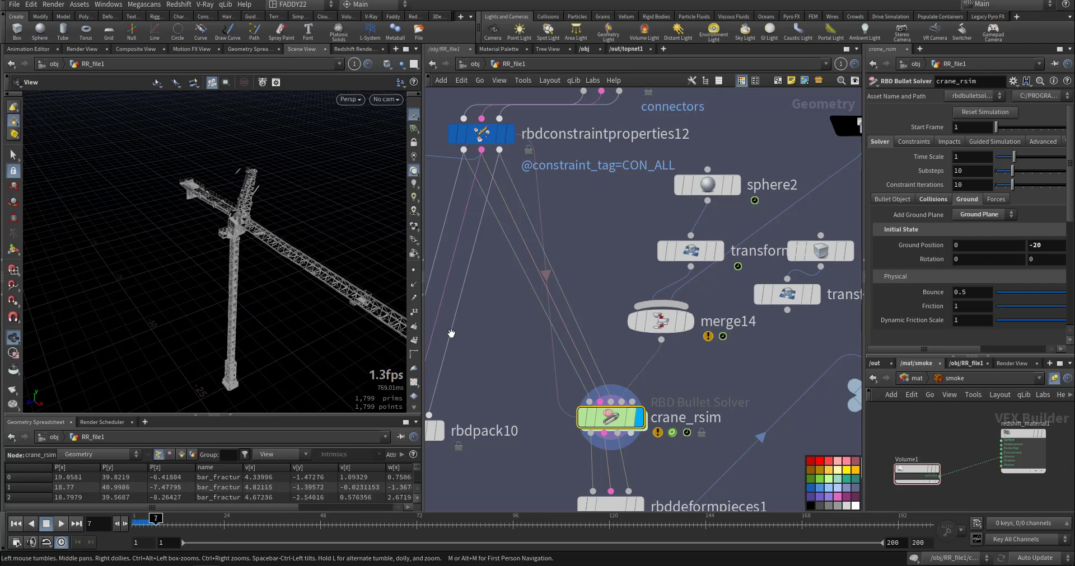
key(ctrl+Up)
Review the glue constraint settings of rbdconstraintproperties12 and rbdconstraintproperties11.
middle_drag(506, 352, 583, 474)
drag(498, 241, 583, 325)
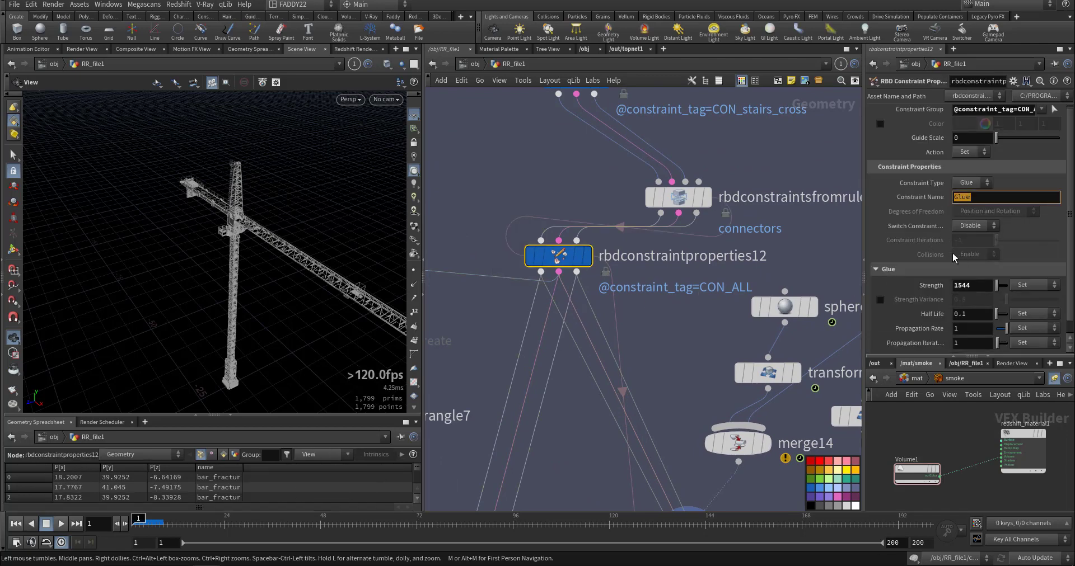
middle_drag(593, 212, 628, 373)
click(610, 239)
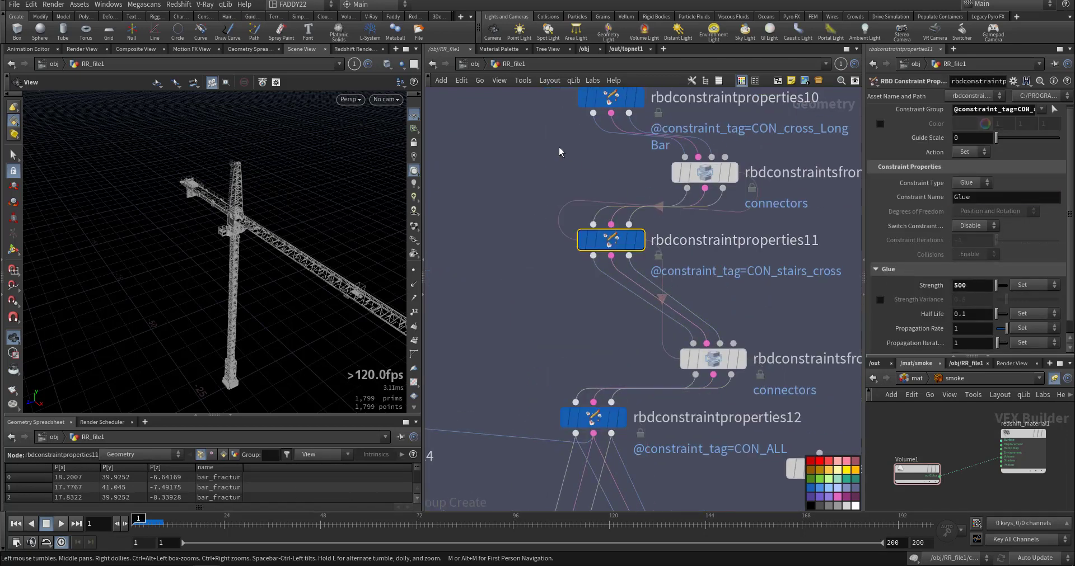
Review the glue, soft constraint and plasticity settings of rbdconstraintproperties10.
middle_drag(555, 192, 572, 322)
click(627, 227)
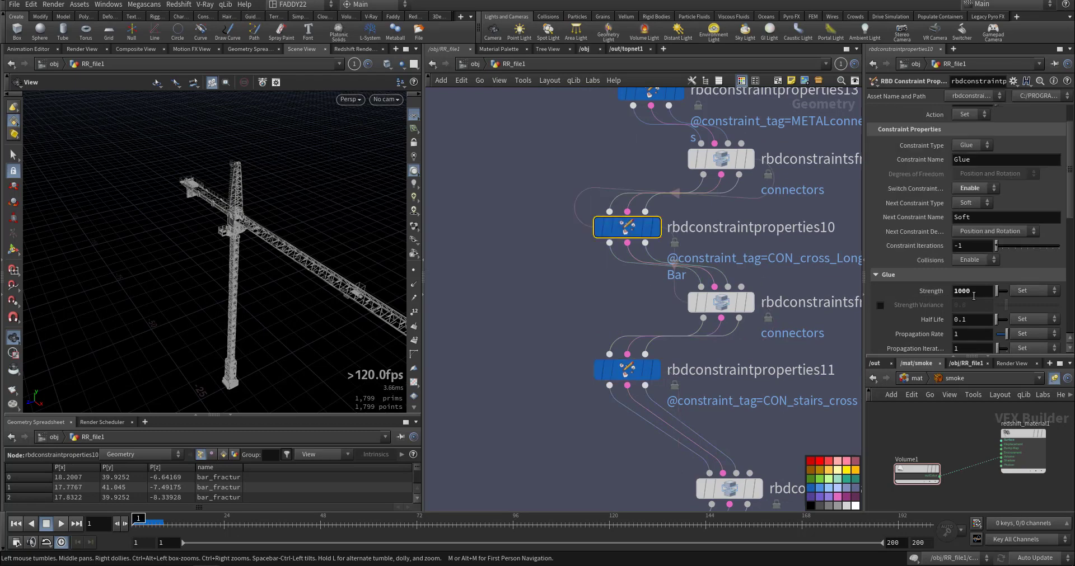
scroll(929, 318, down, 3)
click(971, 248)
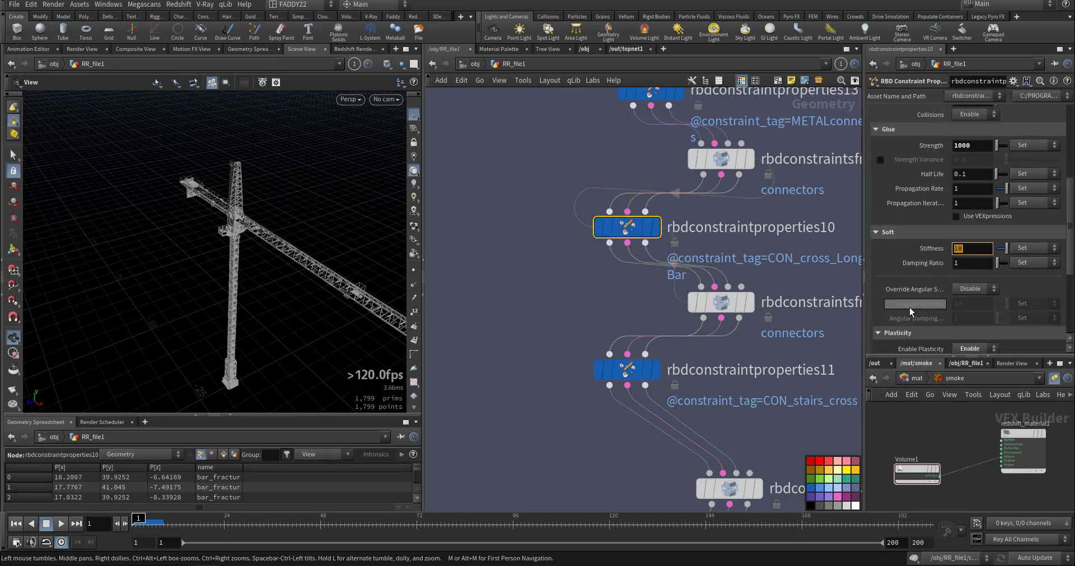
scroll(907, 305, down, 3)
Review the plasticity rate and hardening settings of rbdconstraintproperties13, which handles the METALconnectors constraints.
middle_drag(570, 89, 586, 200)
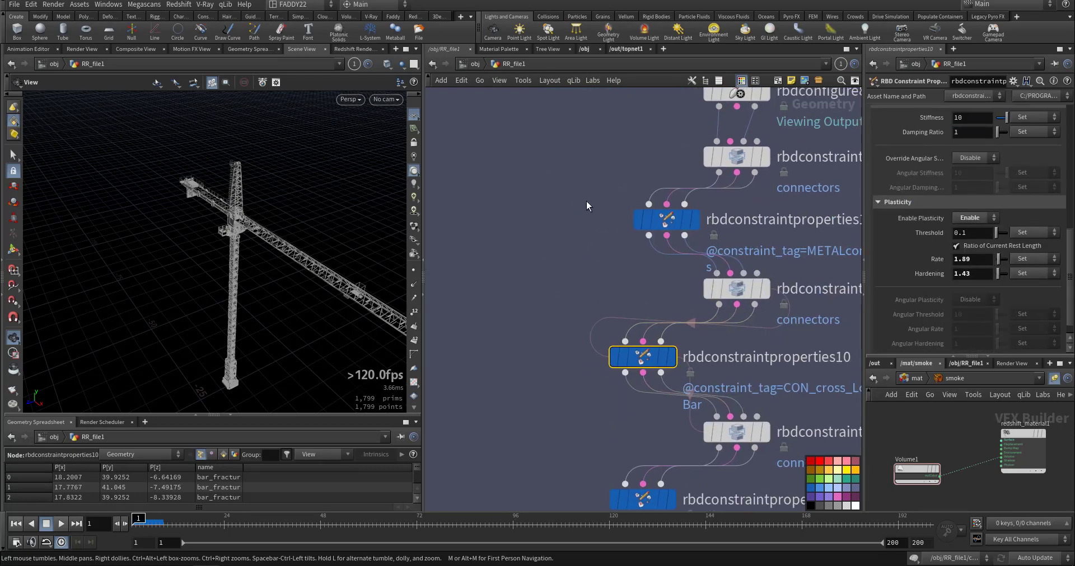
click(666, 219)
scroll(963, 277, down, 1)
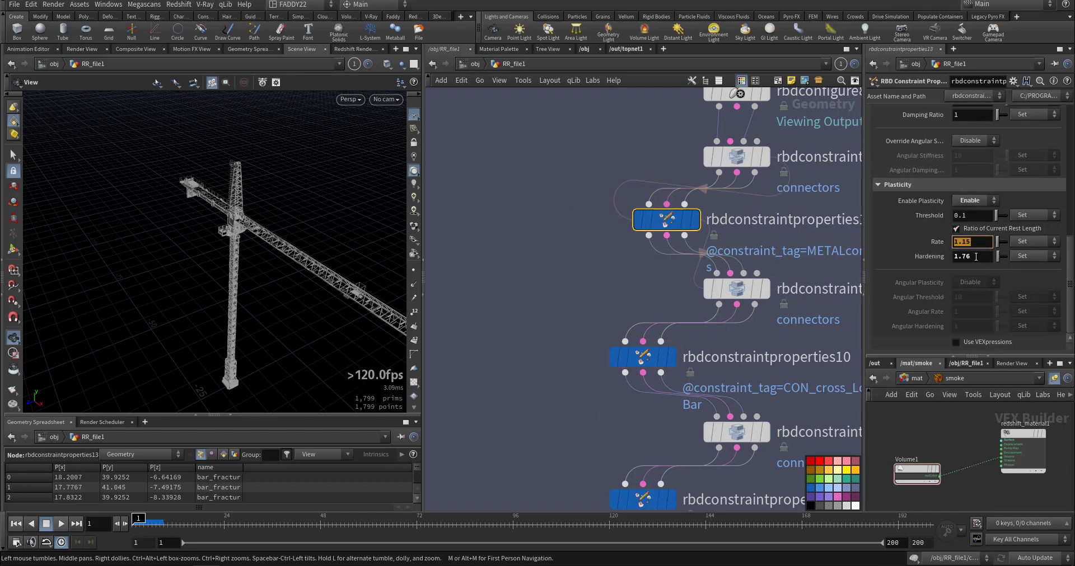
Look inside the crane_rsim solver at its forces network and return to the RR_file1 network.
middle_drag(608, 312, 523, 176)
middle_drag(538, 335, 546, 158)
middle_drag(529, 370, 595, 199)
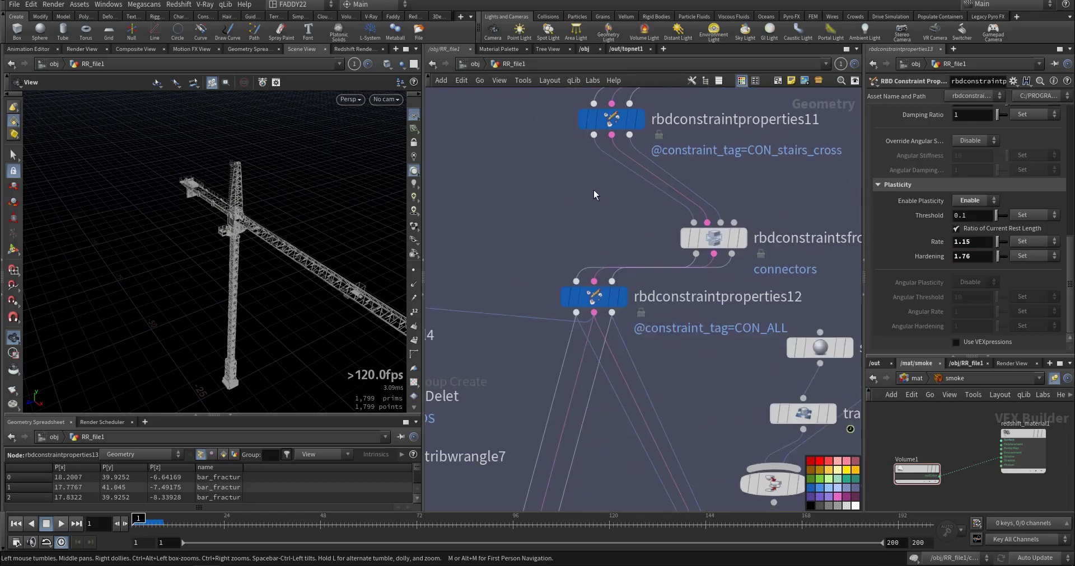
middle_drag(714, 403, 614, 150)
double_click(623, 356)
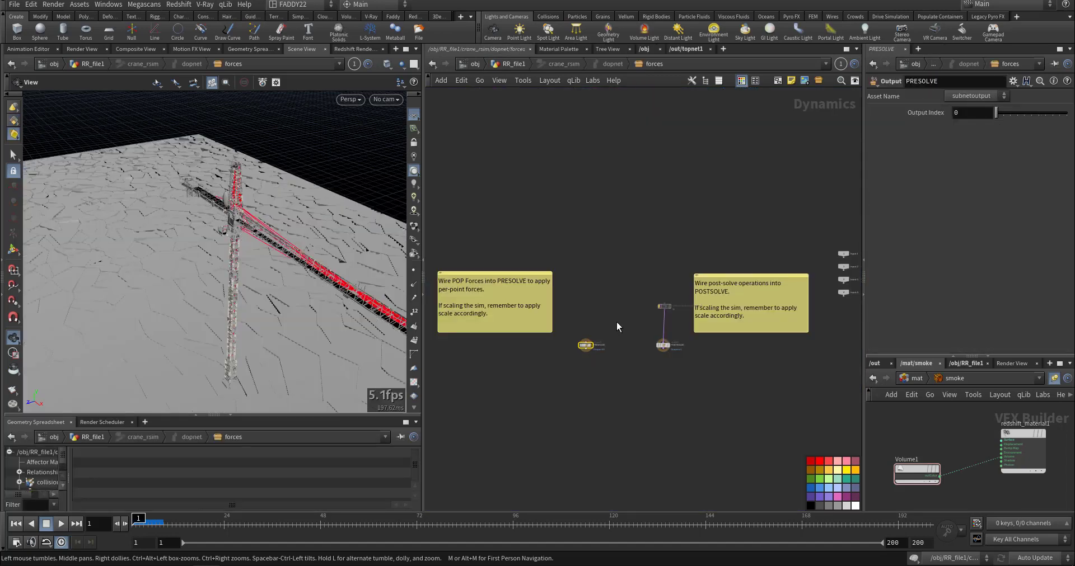
click(514, 64)
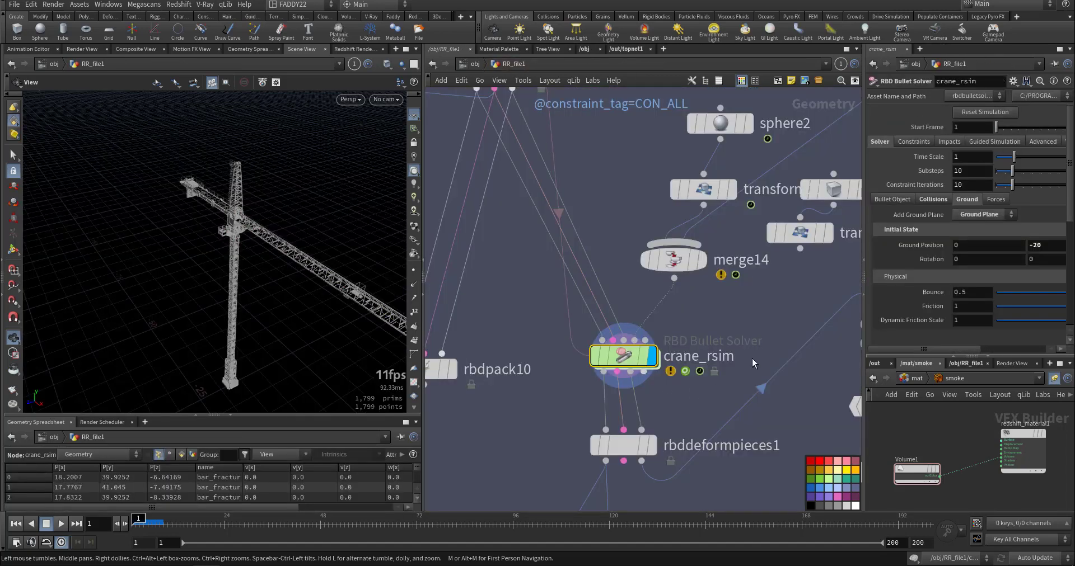
Display rbddeformpieces1 and examine the crane's detailed geometry around the cabin and jib.
middle_drag(720, 279, 705, 230)
mouse_move(629, 294)
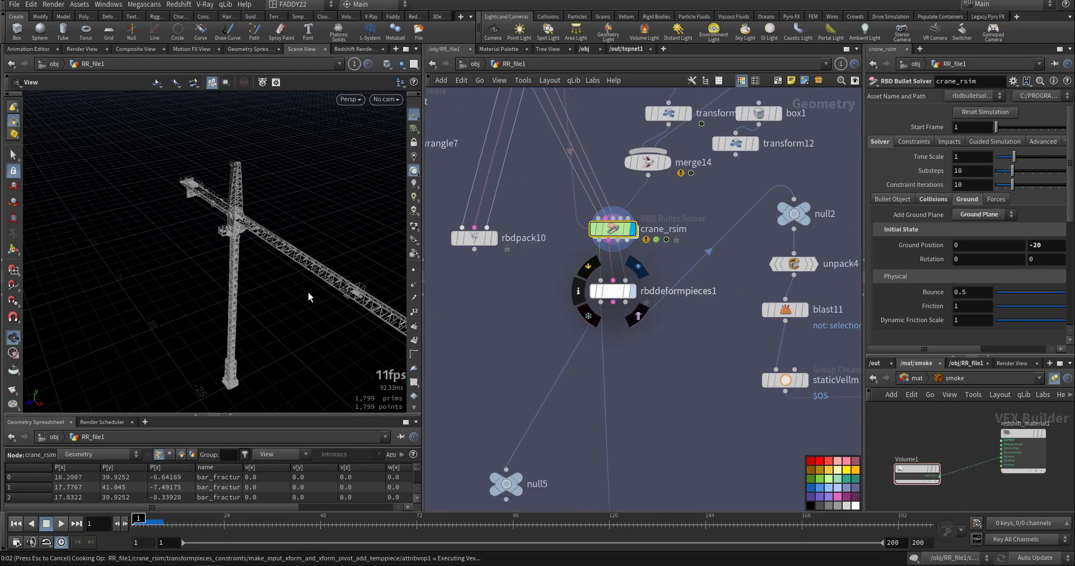
middle_drag(305, 295, 261, 299)
drag(261, 299, 251, 275)
right_drag(250, 275, 403, 211)
drag(189, 180, 299, 263)
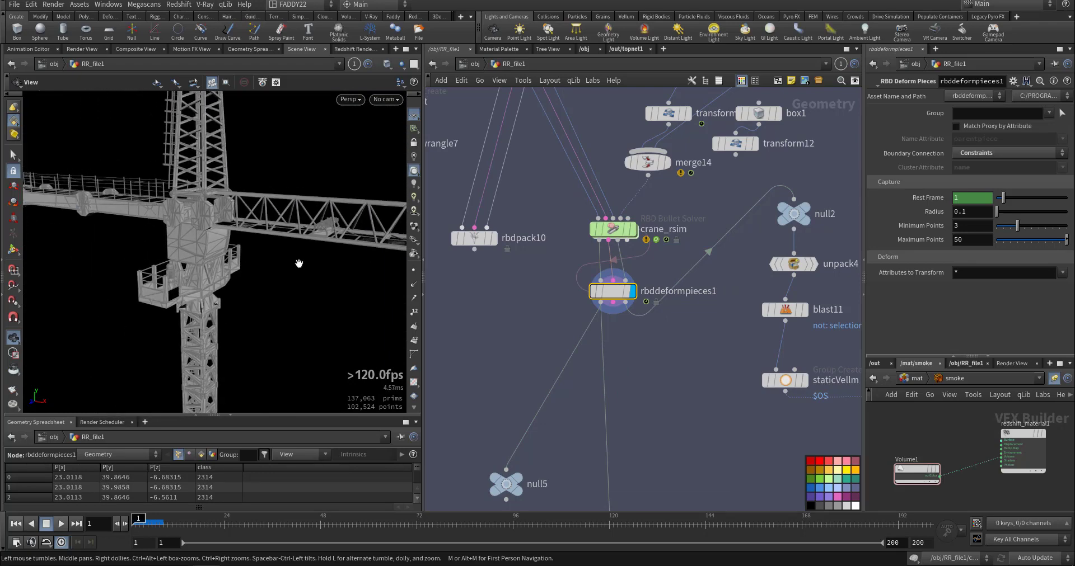
scroll(684, 407, down, 6)
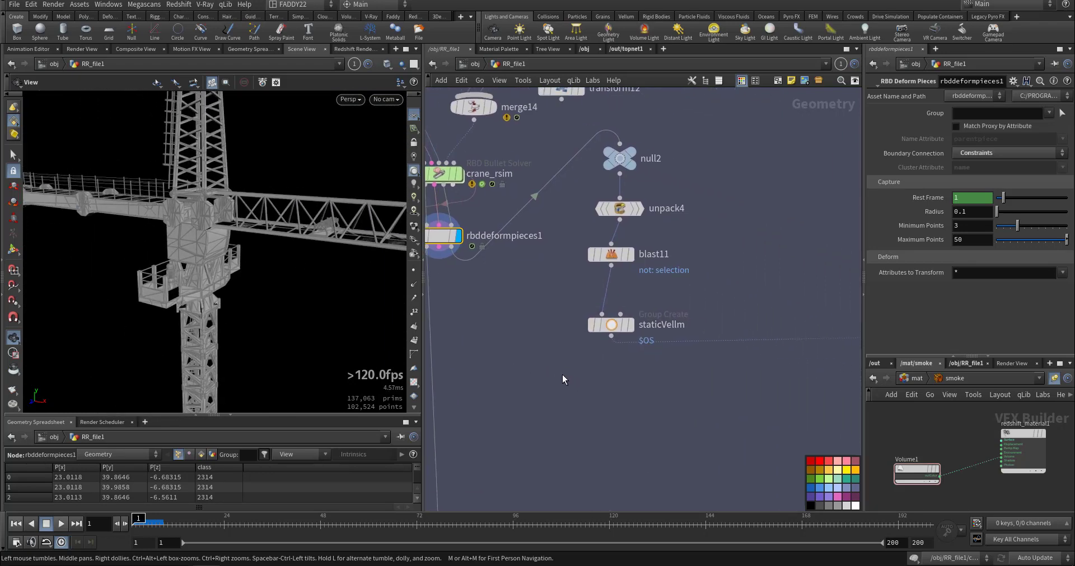
Display the null that holds the crane's wires, beside the cross and stairs branches, and examine the wire geometry.
mouse_move(684, 406)
middle_down()
mouse_move(760, 396)
mouse_move(748, 311)
middle_up()
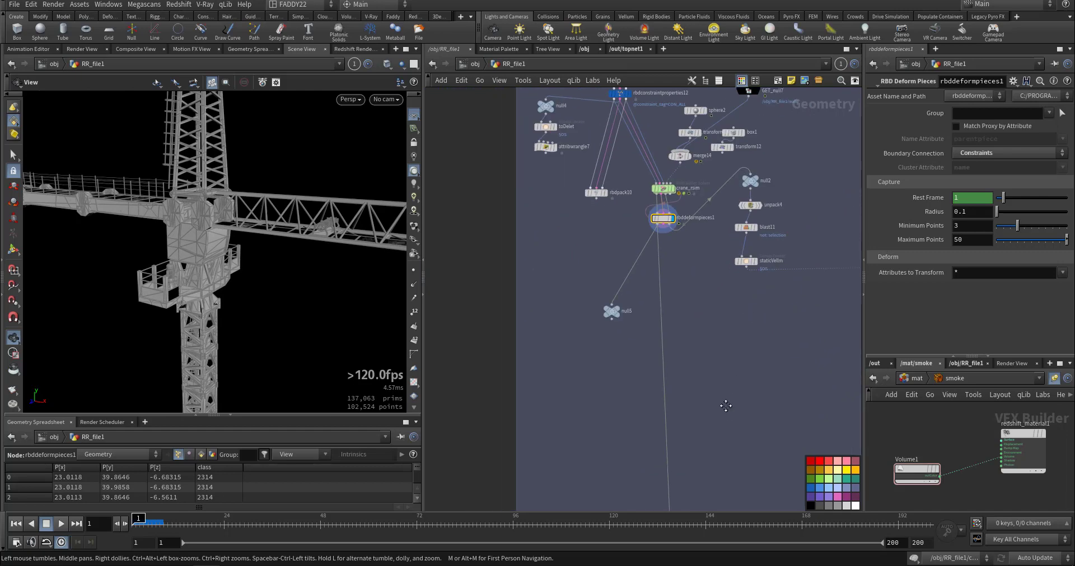
mouse_move(726, 407)
middle_down()
mouse_move(713, 353)
mouse_move(530, 486)
mouse_move(511, 487)
middle_up()
mouse_move(721, 307)
middle_down()
mouse_move(701, 478)
mouse_move(728, 533)
middle_up()
middle_drag(705, 247, 709, 221)
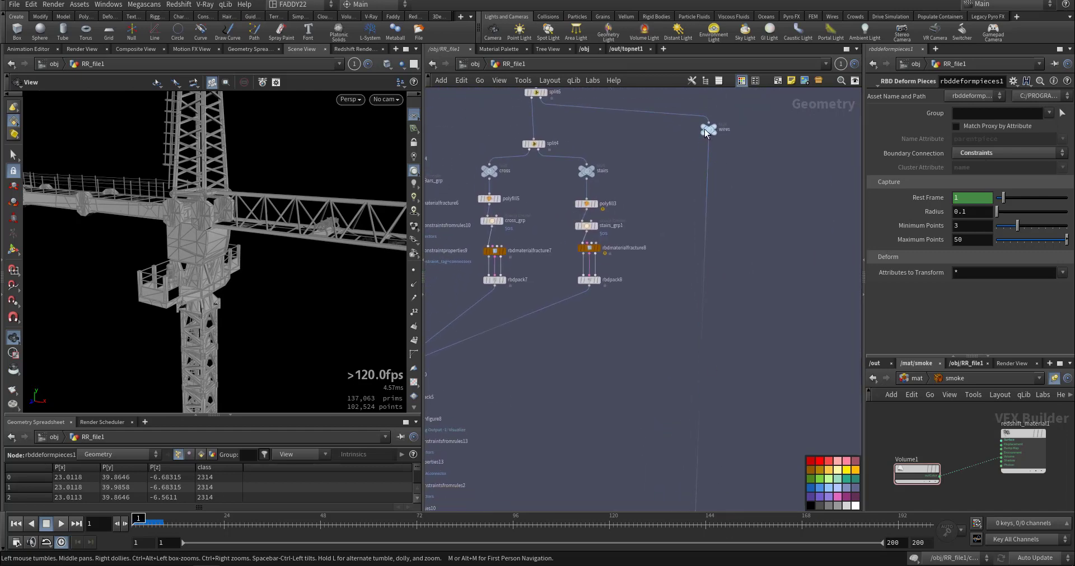
click(718, 119)
drag(260, 206, 223, 209)
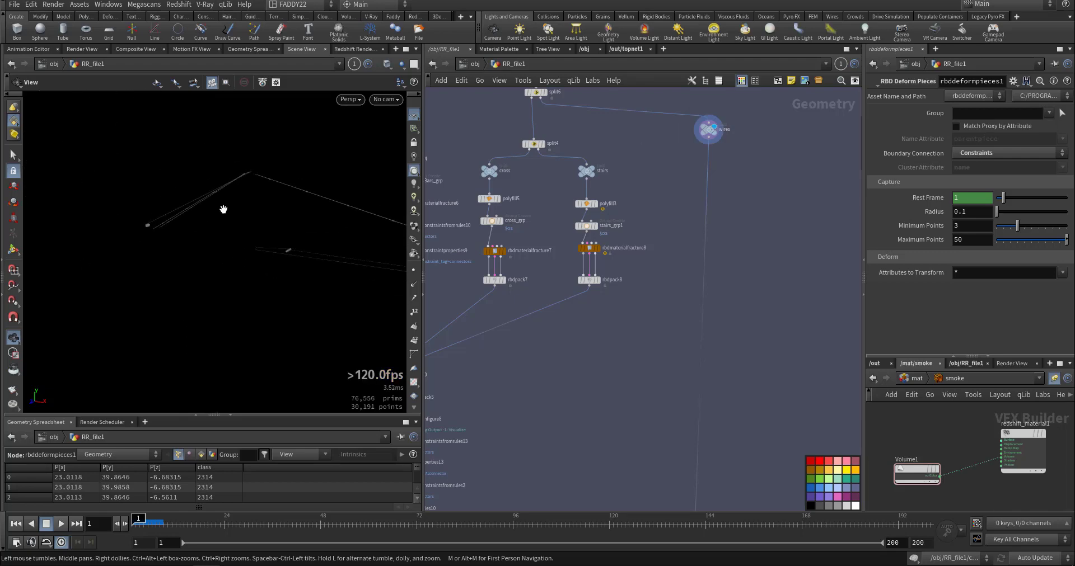
Follow the crane wires' branch down to polyfill2 and display its result.
middle_drag(596, 358, 643, 260)
middle_drag(674, 367, 639, 215)
scroll(727, 341, up, 3)
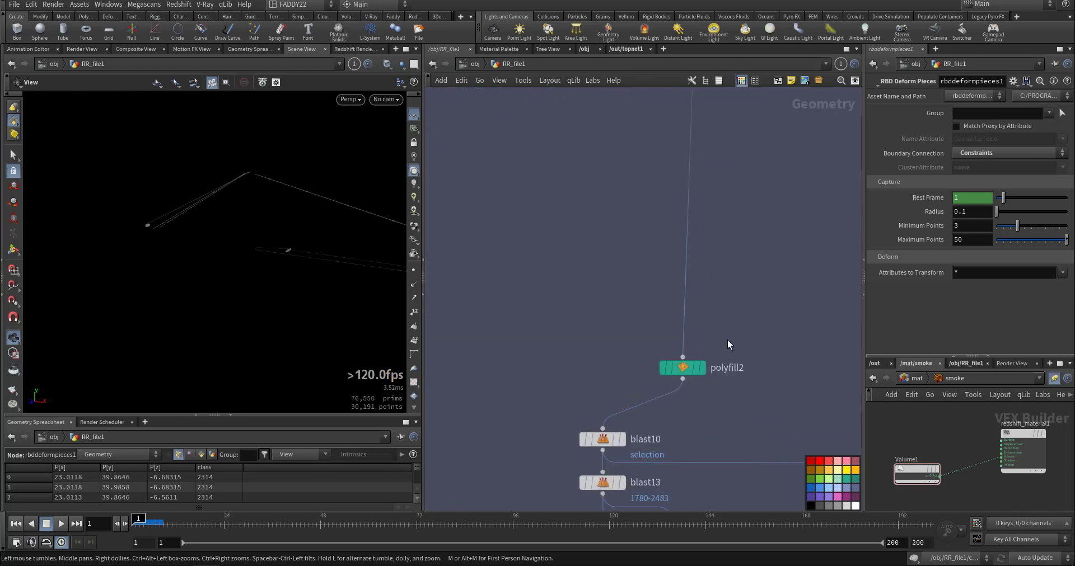
click(703, 370)
Display blast10 and blast13 to review which primitives they remove from the wires.
middle_drag(605, 321, 622, 232)
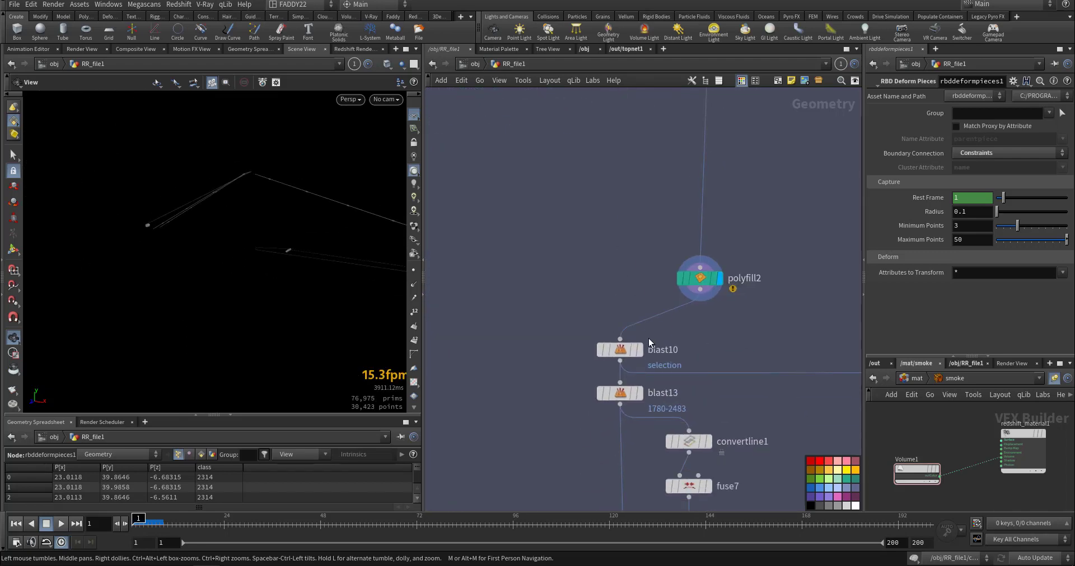
click(642, 353)
middle_drag(564, 375, 556, 246)
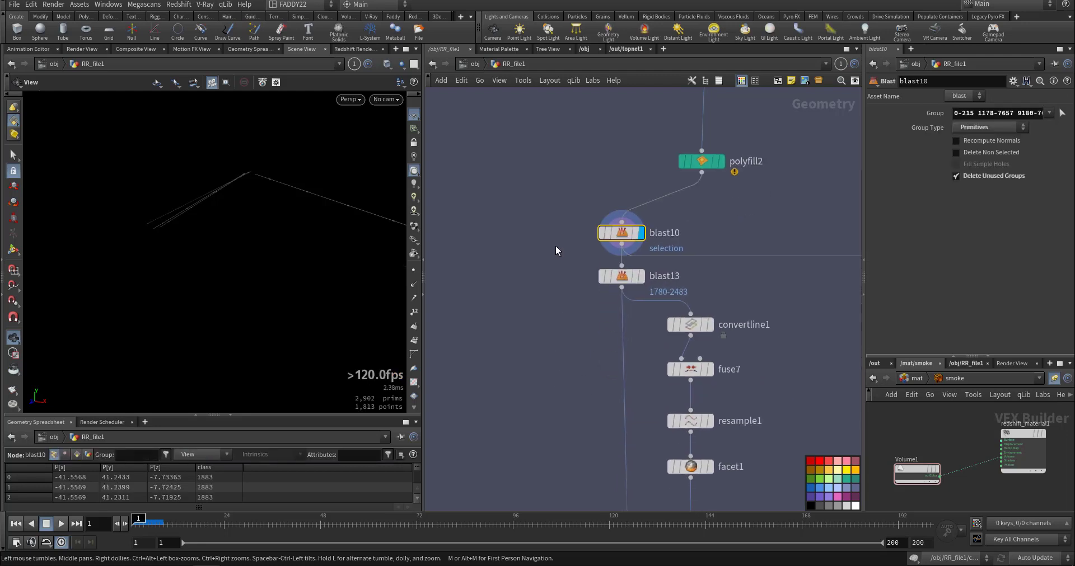
click(639, 276)
click(626, 276)
Display convertline1 and examine the line geometry made from the crane's wires up close.
middle_drag(591, 342, 560, 243)
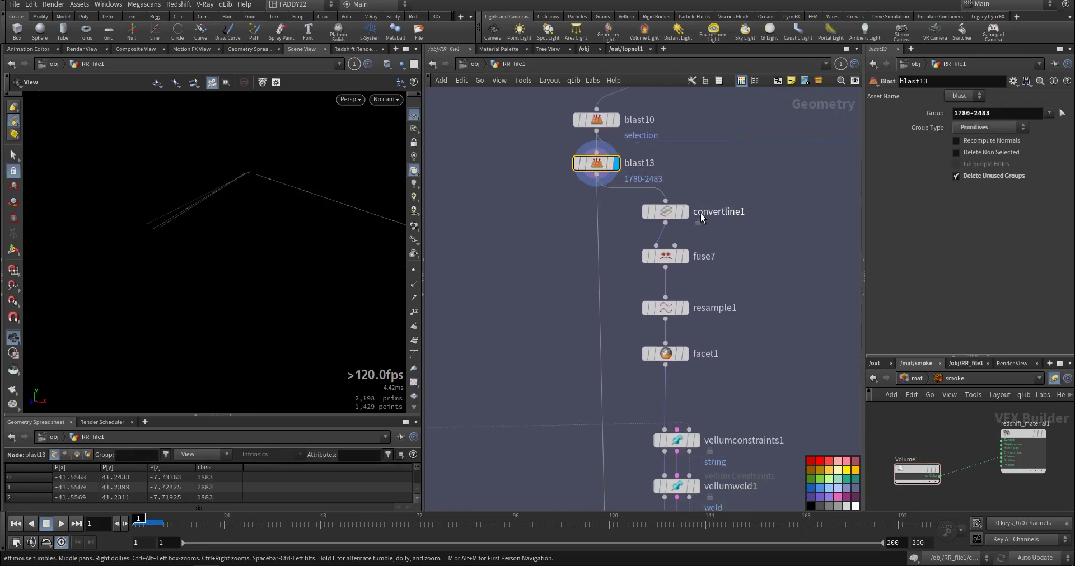
click(683, 212)
click(665, 211)
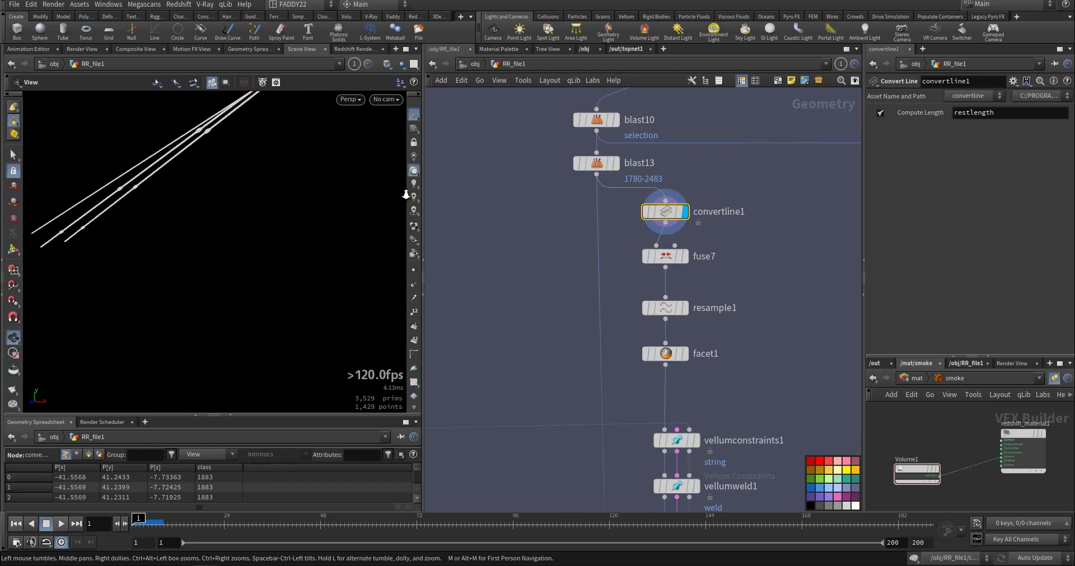
right_drag(406, 195, 429, 194)
drag(185, 173, 226, 257)
right_drag(226, 257, 212, 278)
Step the display through fuse7, resample1 and facet1, and review the facet1 settings.
click(684, 256)
middle_drag(549, 368, 537, 302)
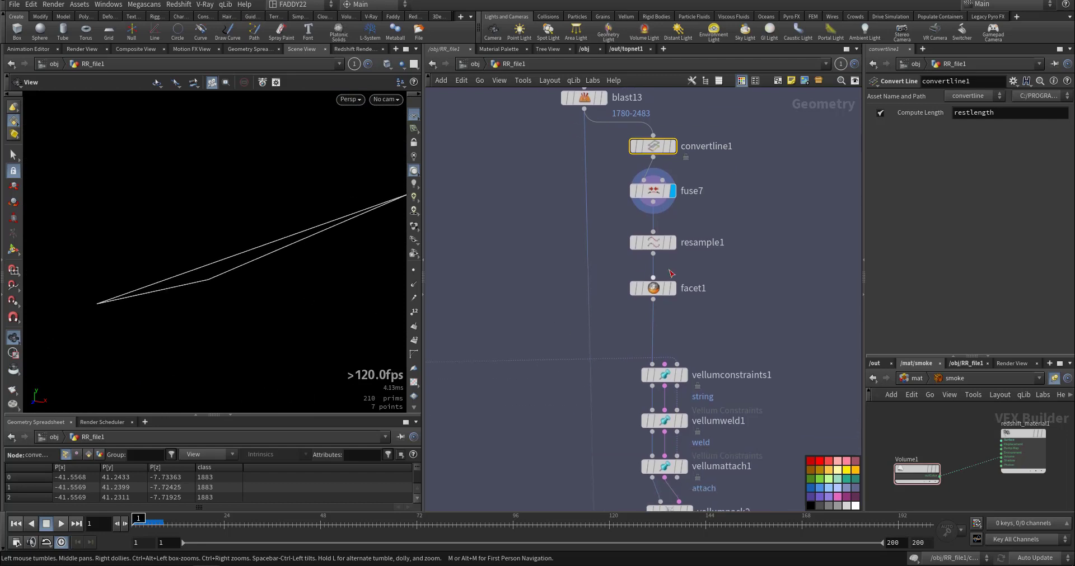
click(674, 243)
click(674, 289)
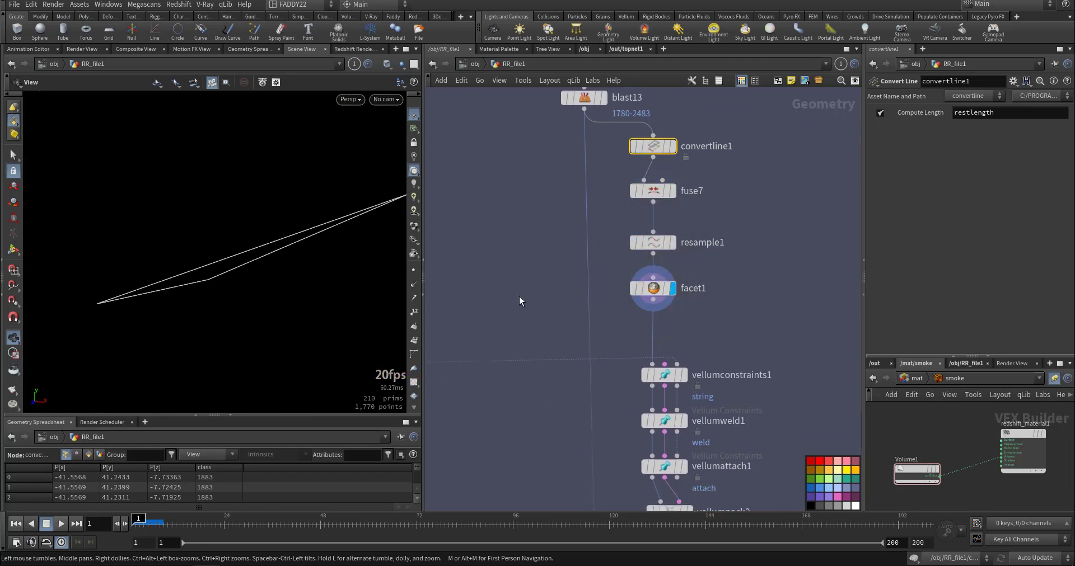
drag(523, 267, 671, 315)
Display vellumconstraints1 and review its String constraint settings for mass and thickness.
middle_drag(499, 319, 493, 243)
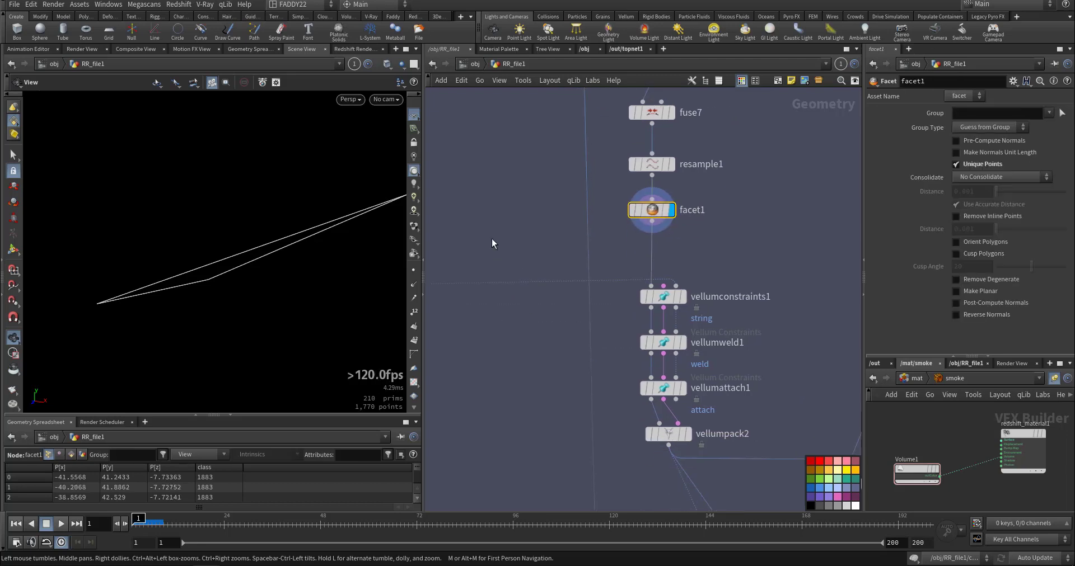
click(683, 298)
click(673, 303)
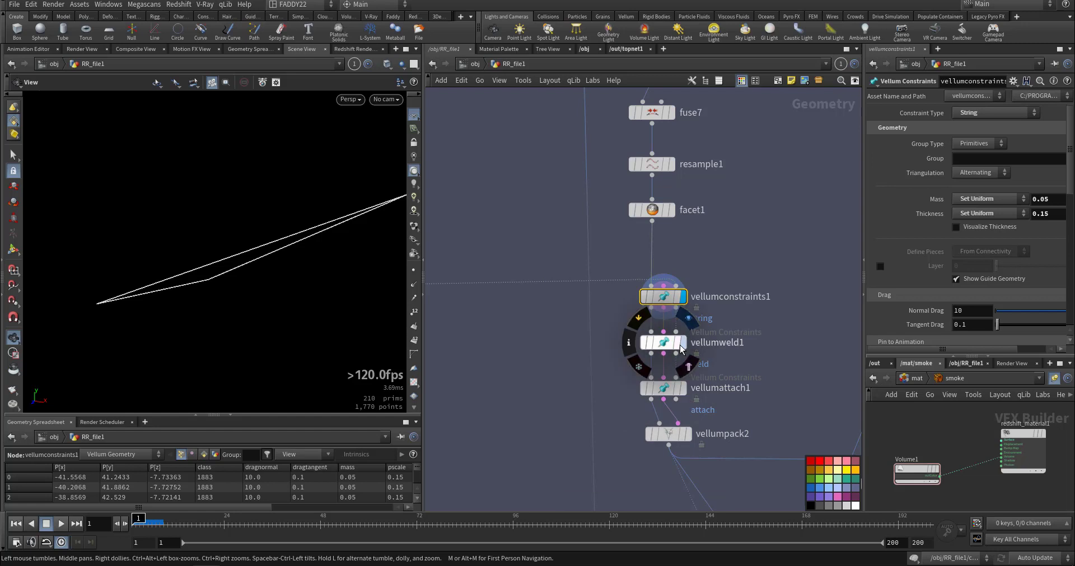
Display vellumweld1 and review its Weld Points bend settings and breaking threshold.
click(664, 346)
click(683, 342)
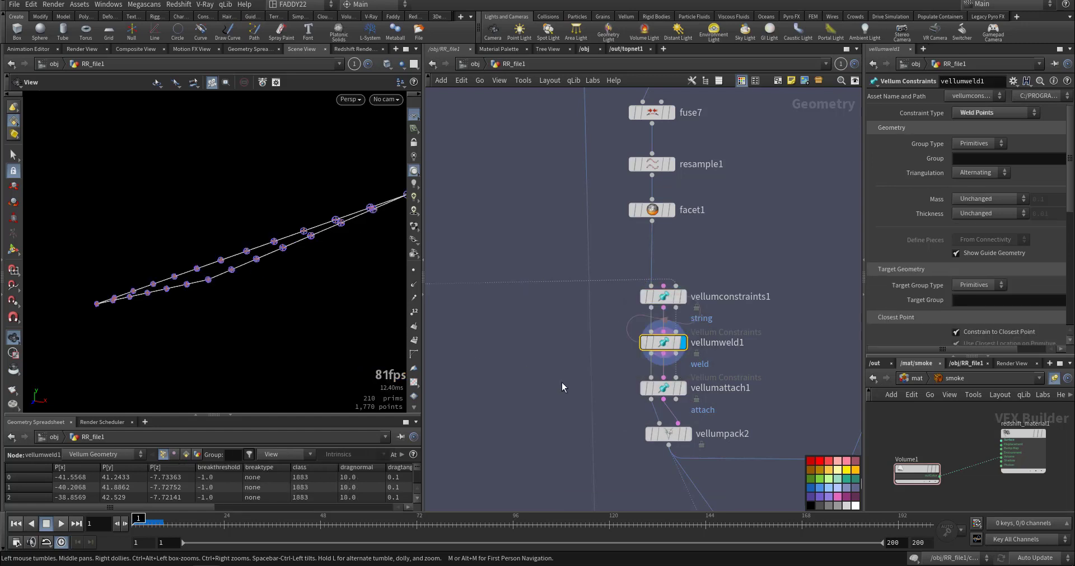
scroll(918, 313, down, 10)
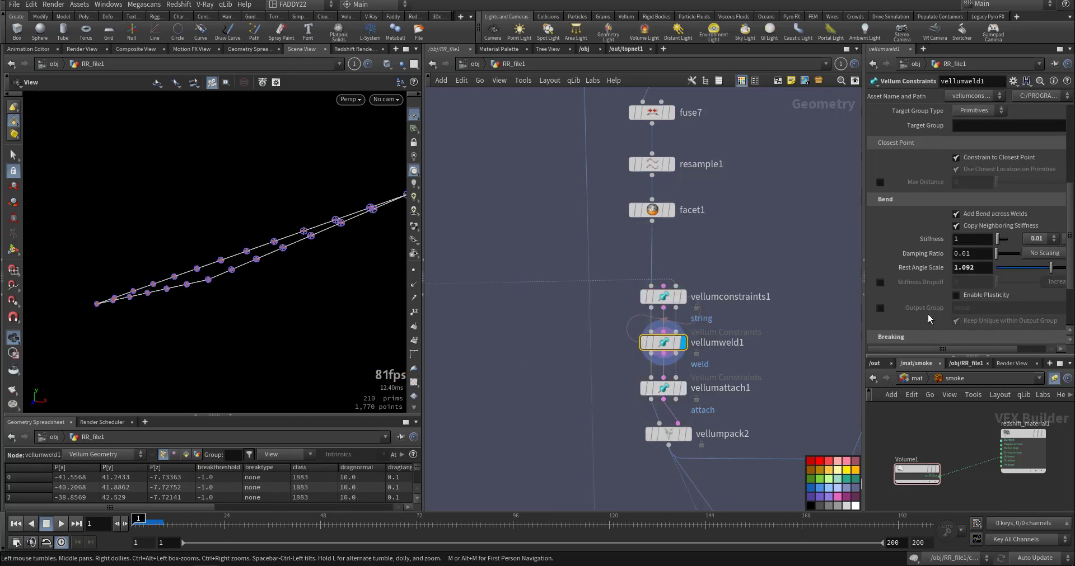
scroll(911, 278, down, 4)
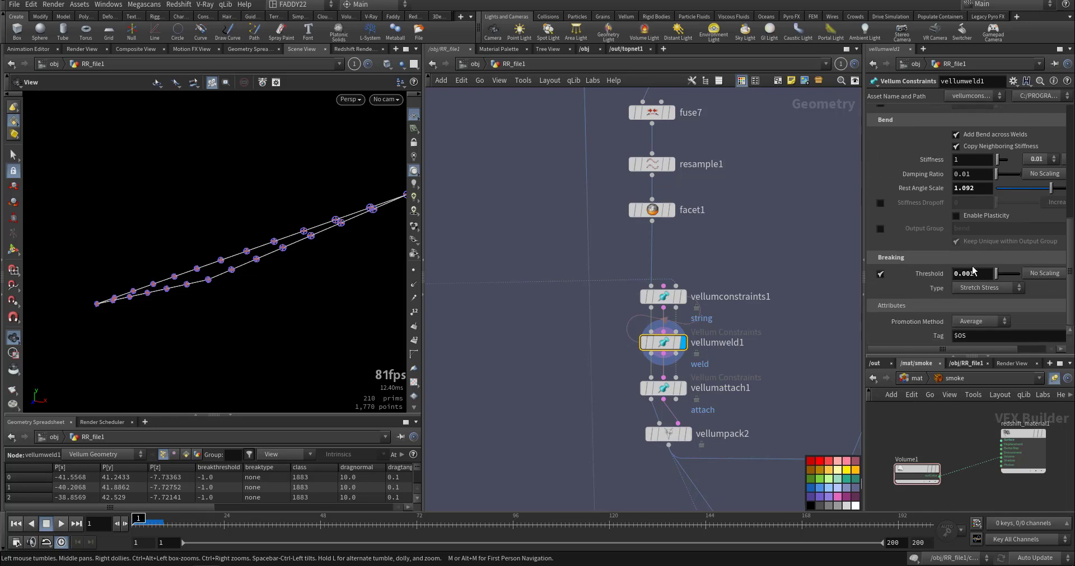
Display vellumattach1 and review how its Attach to Geometry constraint targets the staticVellm group.
click(684, 389)
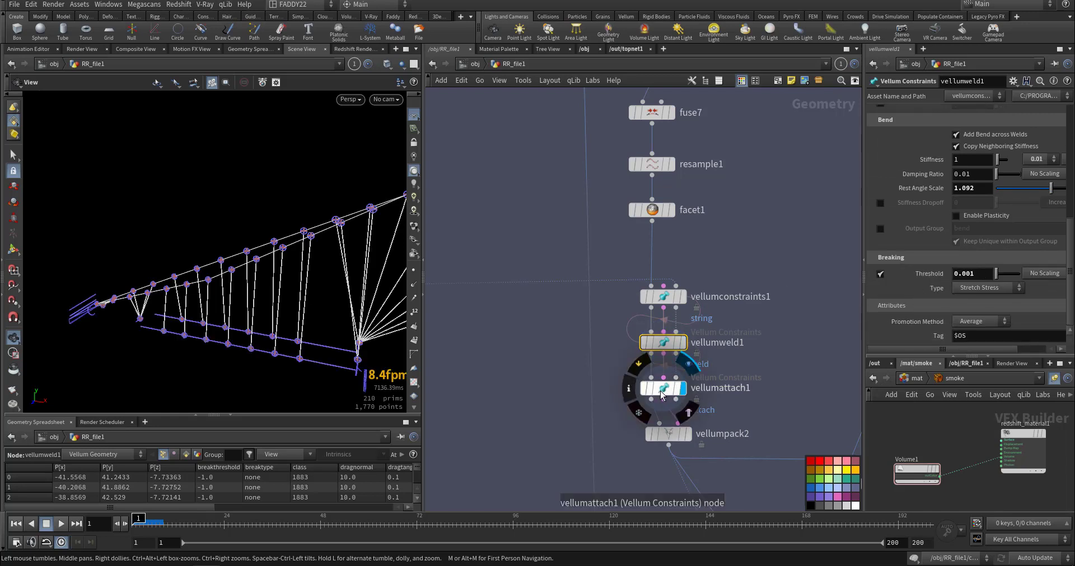
click(662, 393)
drag(324, 328, 361, 312)
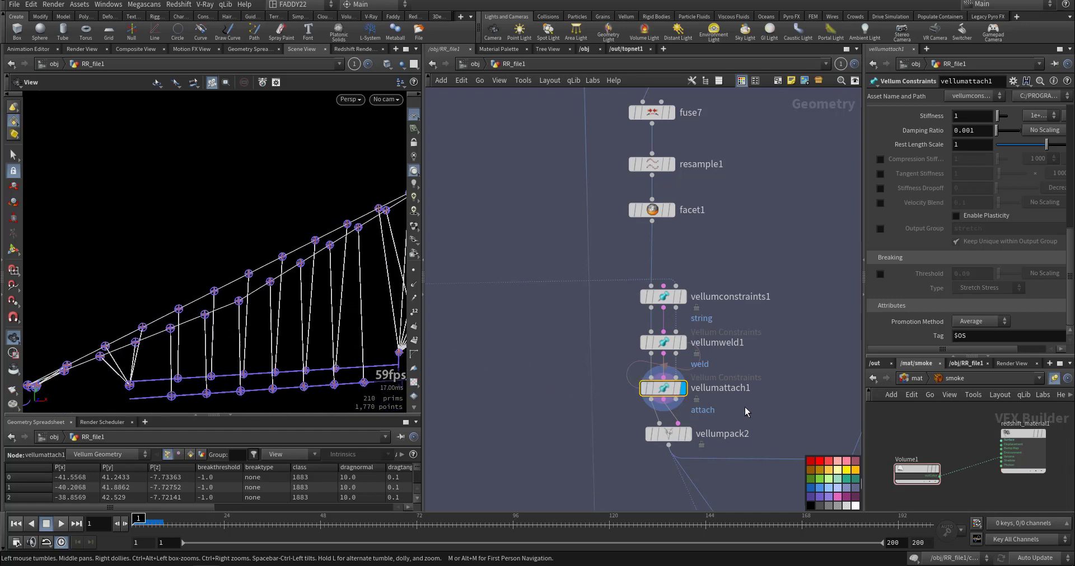
scroll(919, 267, up, 8)
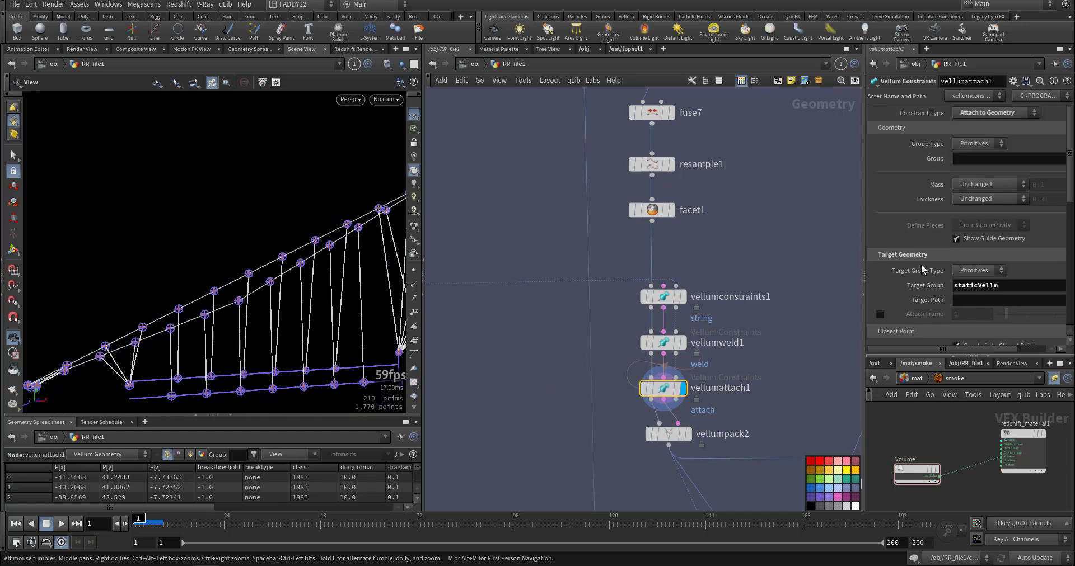
Display vellumsolver1 below vellumunpack1 and review its solver and collision settings.
middle_drag(546, 352, 533, 243)
middle_drag(647, 407, 621, 278)
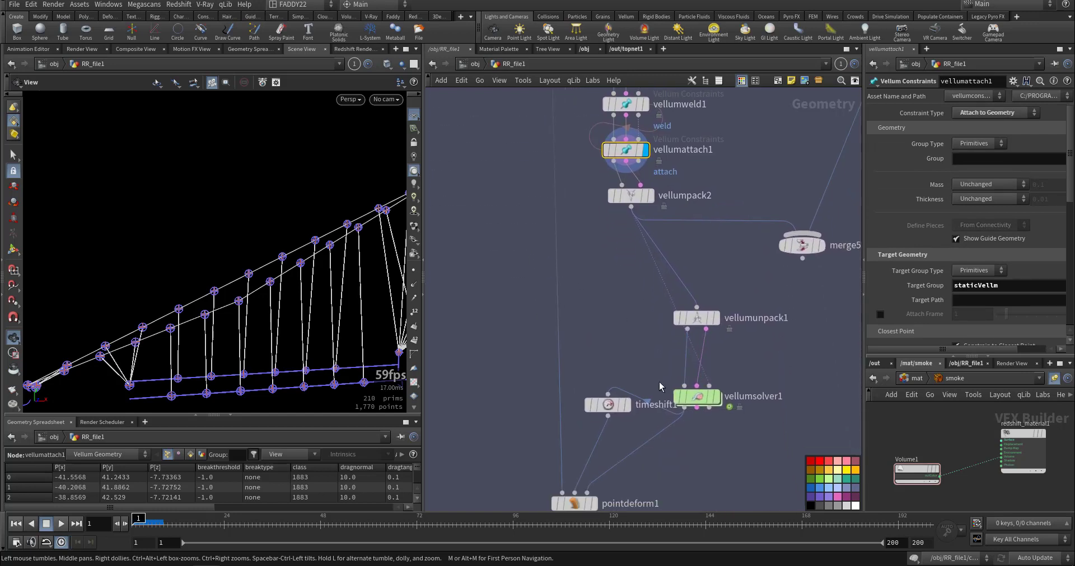
click(717, 397)
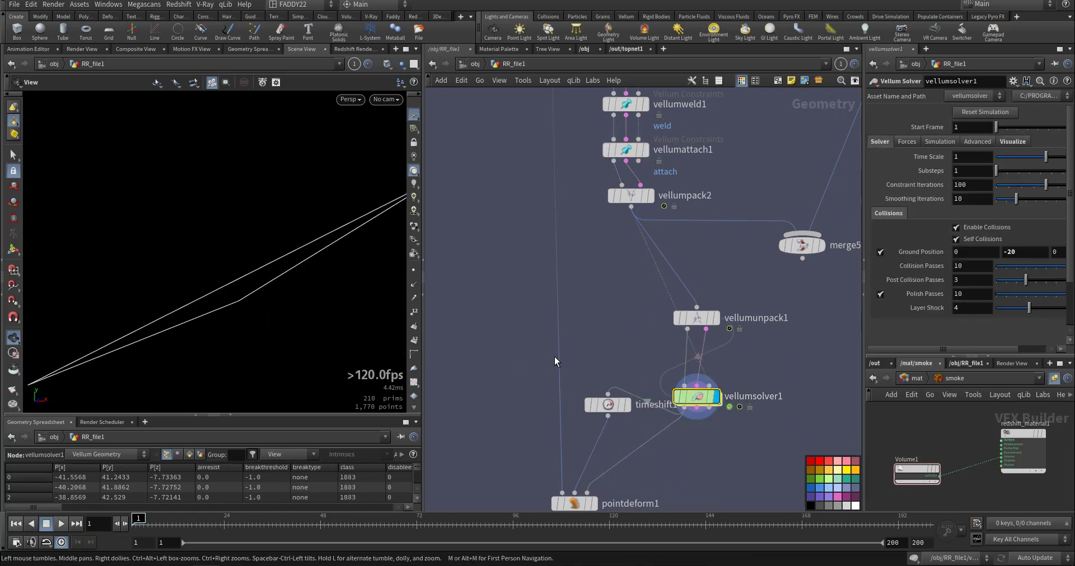
Display the staticVellm group node and examine the geometry used as the wires' attachment target.
middle_drag(608, 362, 688, 272)
scroll(686, 267, down, 3)
middle_drag(653, 214, 711, 423)
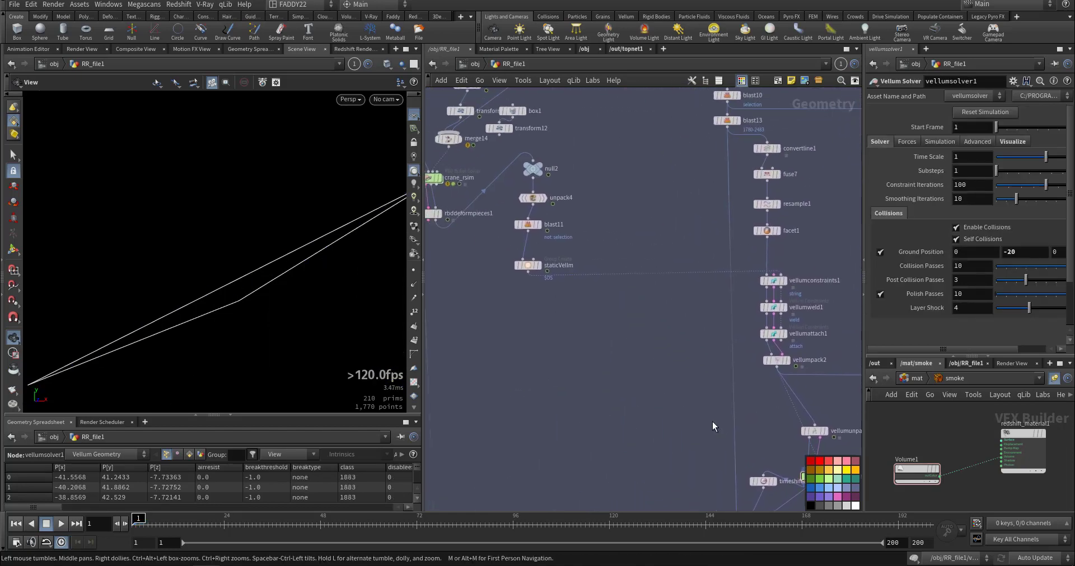
scroll(557, 277, up, 3)
click(512, 255)
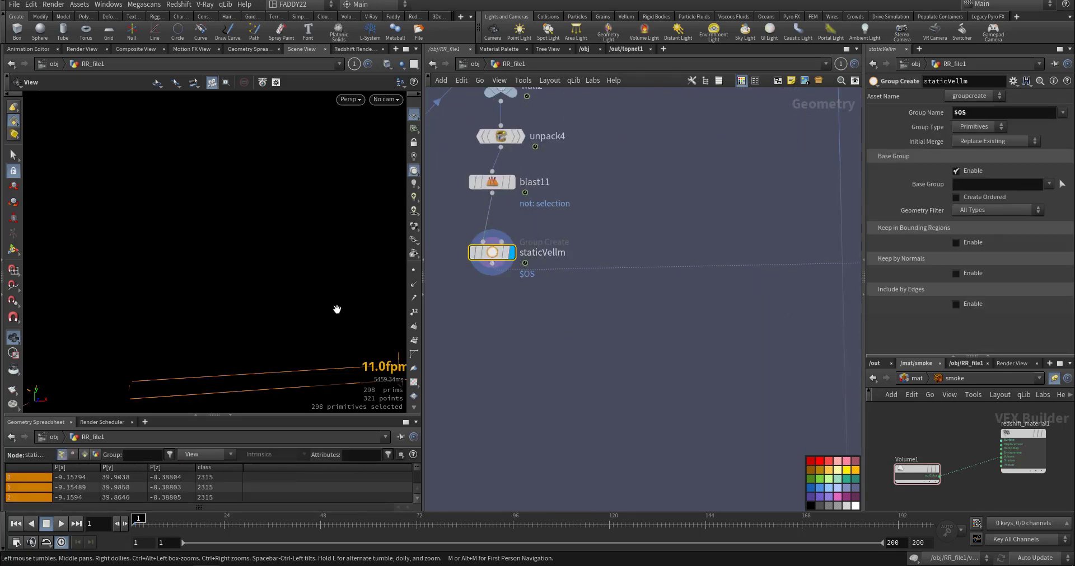
drag(221, 258, 258, 347)
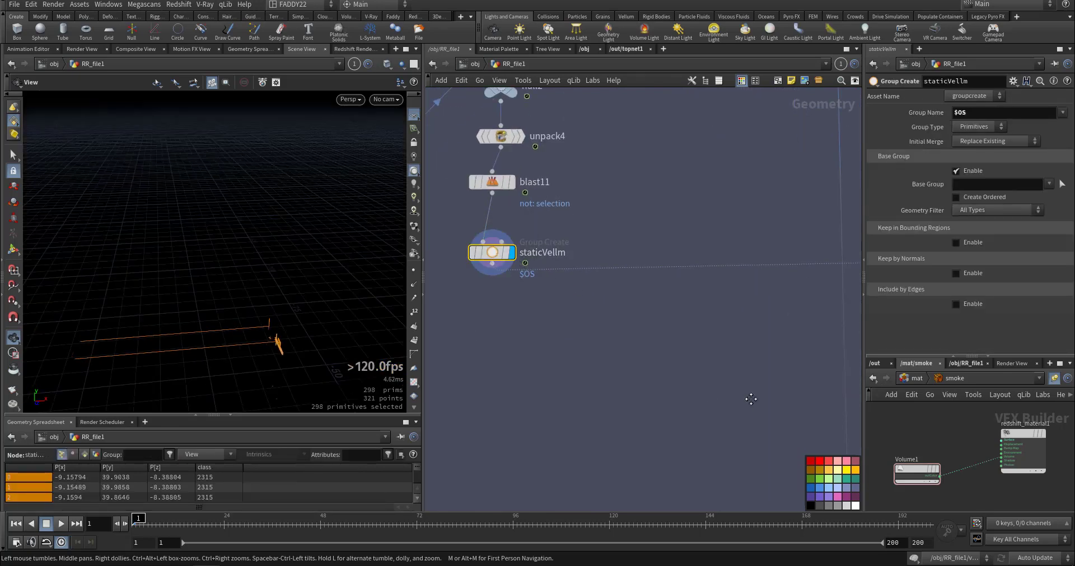
Display null3 below craneRBD, scrub the crane's collapse forward to frame 25 and return to frame 1.
scroll(723, 281, down, 4)
scroll(698, 360, up, 5)
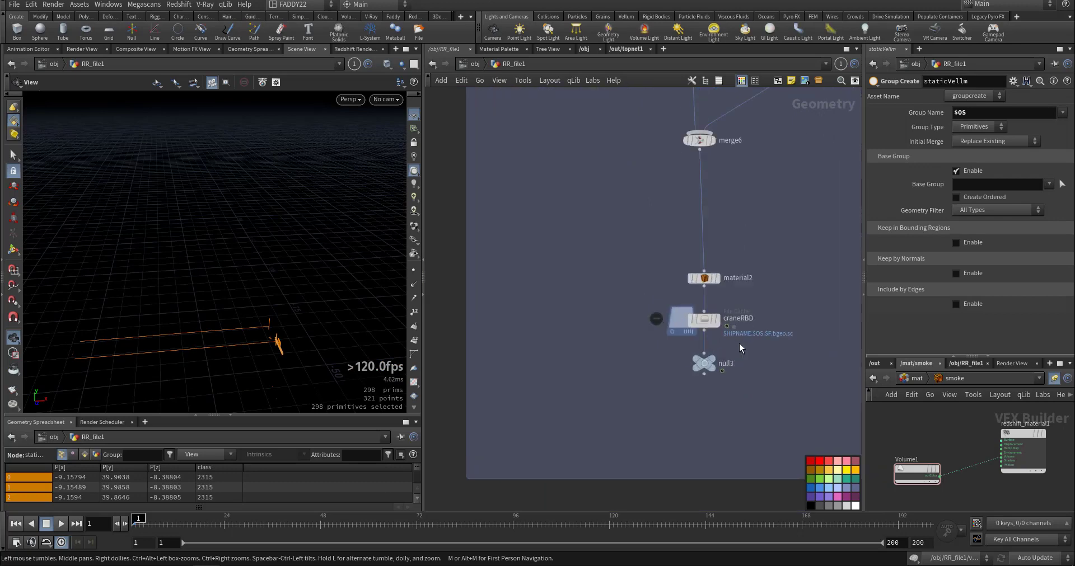
click(716, 364)
scroll(302, 330, down, 3)
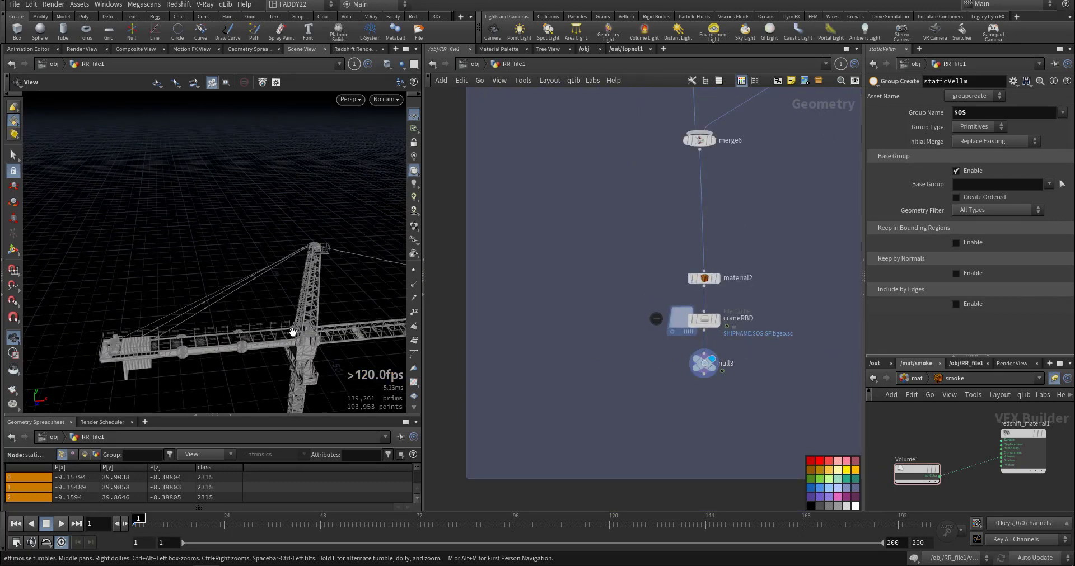
middle_drag(292, 331, 210, 220)
drag(167, 524, 240, 532)
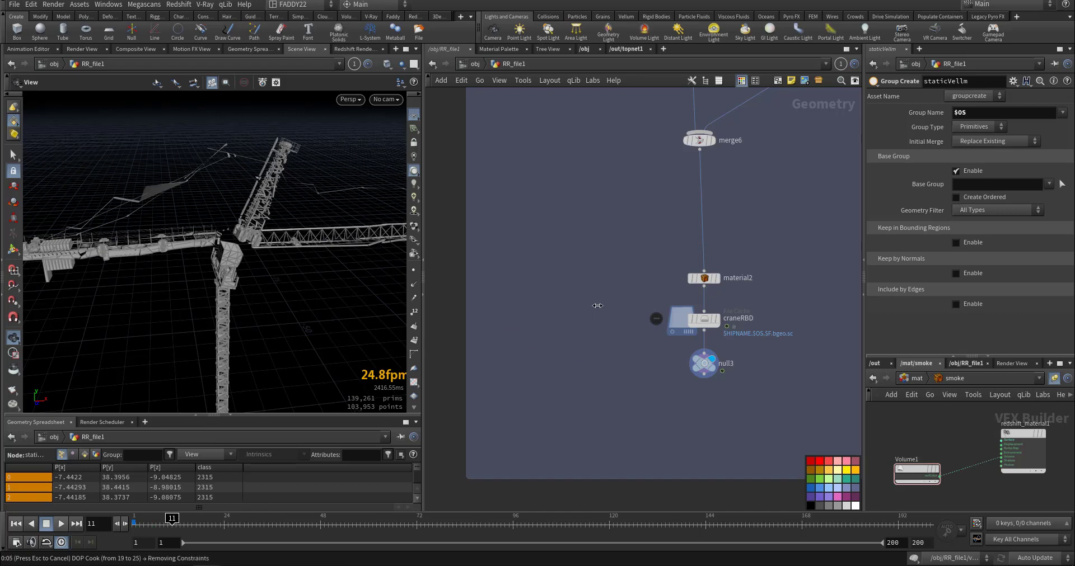
middle_drag(595, 310, 713, 232)
click(16, 524)
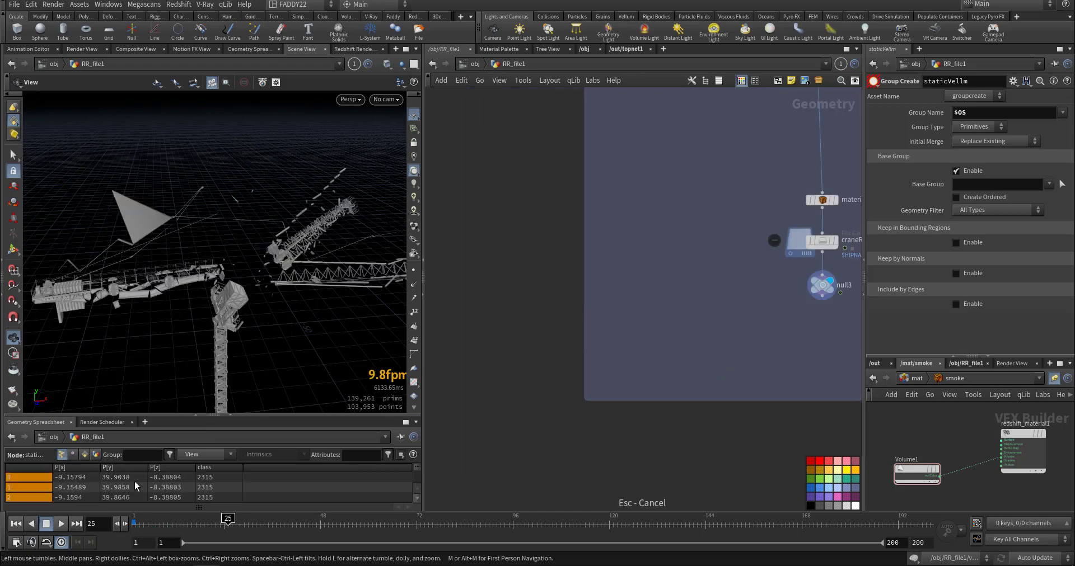
Go to the start of the building's network, display matchsize1 and examine the imported building.
scroll(633, 409, down, 5)
scroll(636, 416, down, 2)
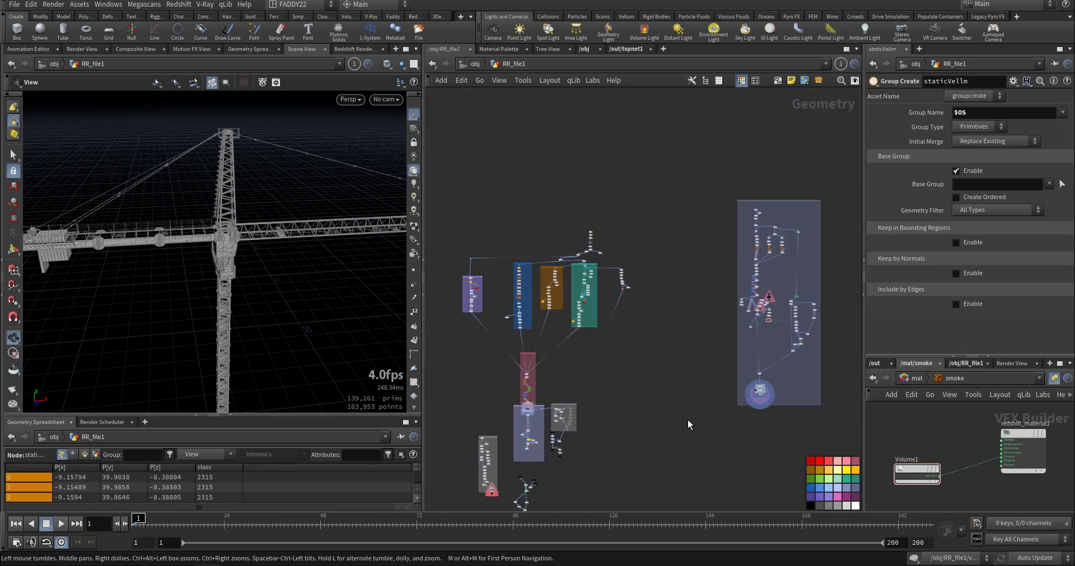
scroll(688, 424, up, 5)
scroll(657, 312, up, 6)
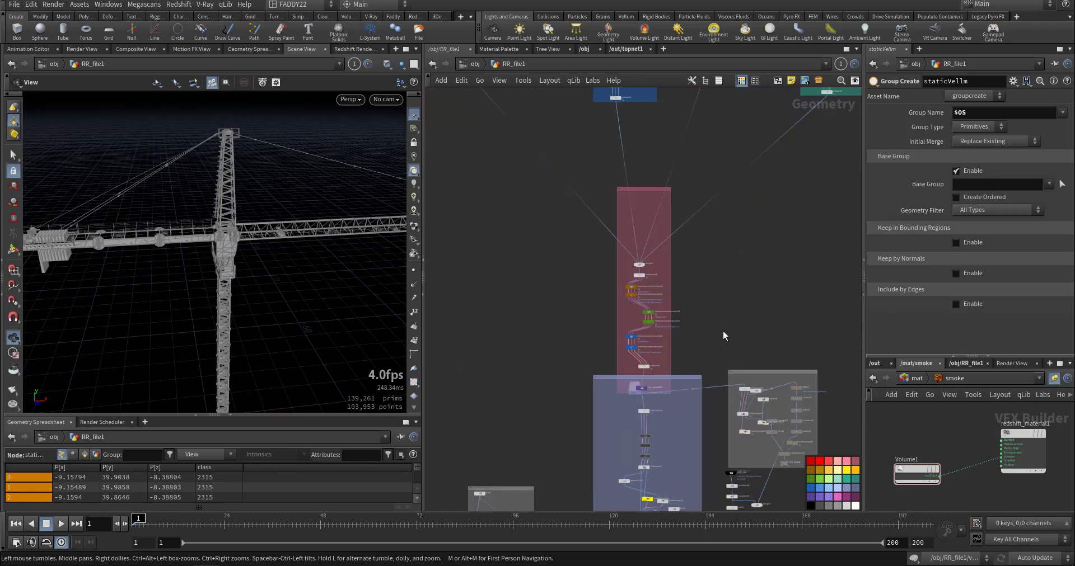
scroll(723, 386, down, 1)
scroll(715, 371, down, 4)
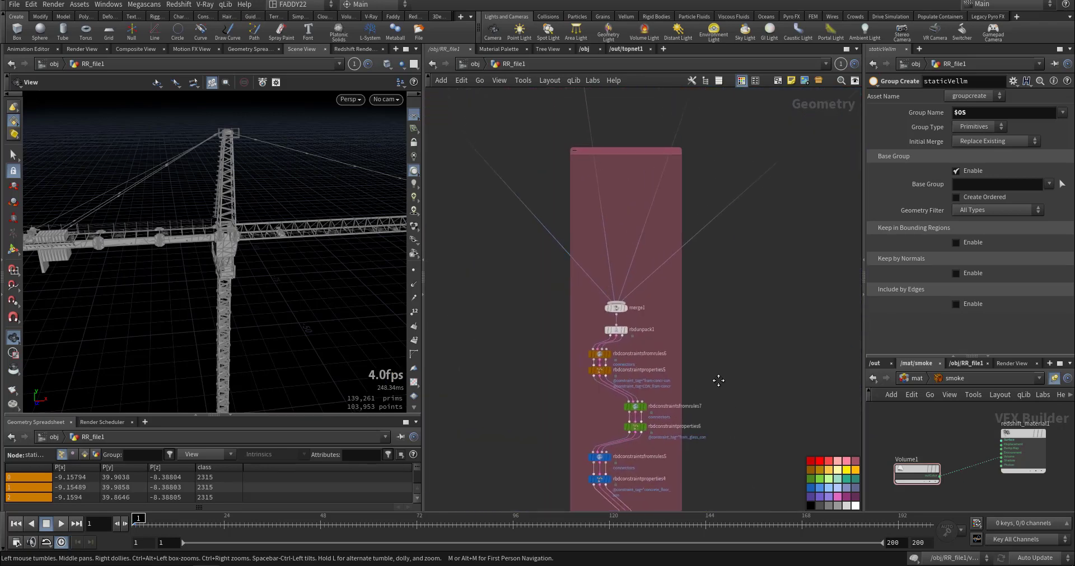
middle_drag(748, 249, 604, 315)
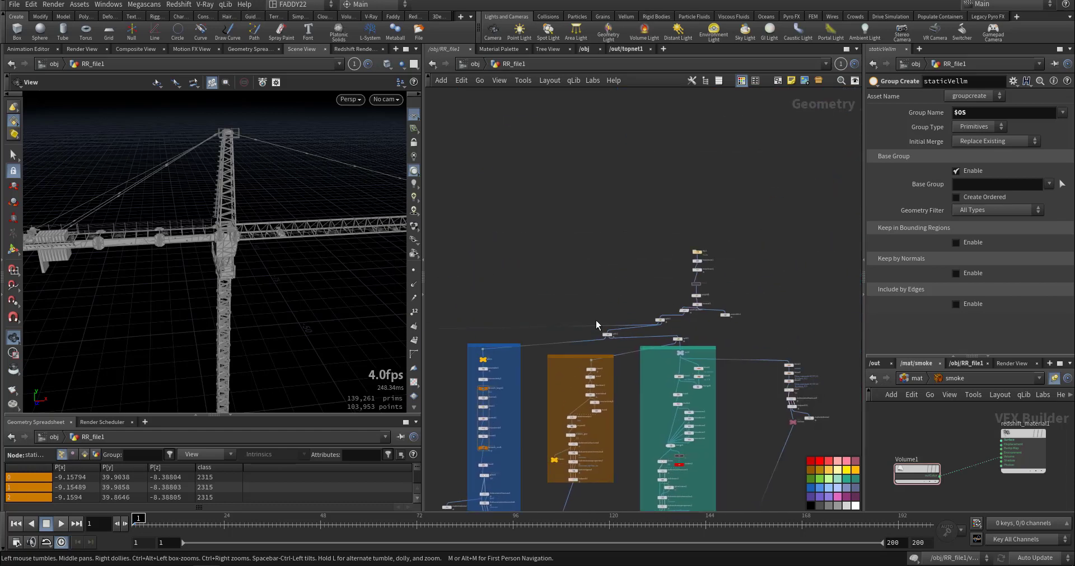
scroll(698, 285, up, 7)
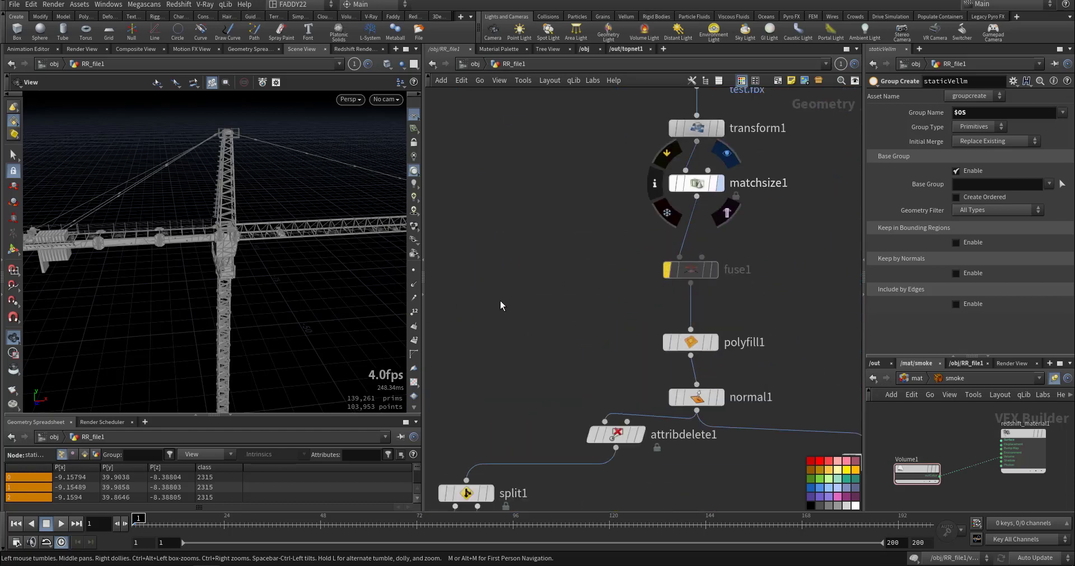
drag(301, 297, 249, 218)
right_drag(250, 218, 150, 284)
drag(264, 304, 282, 301)
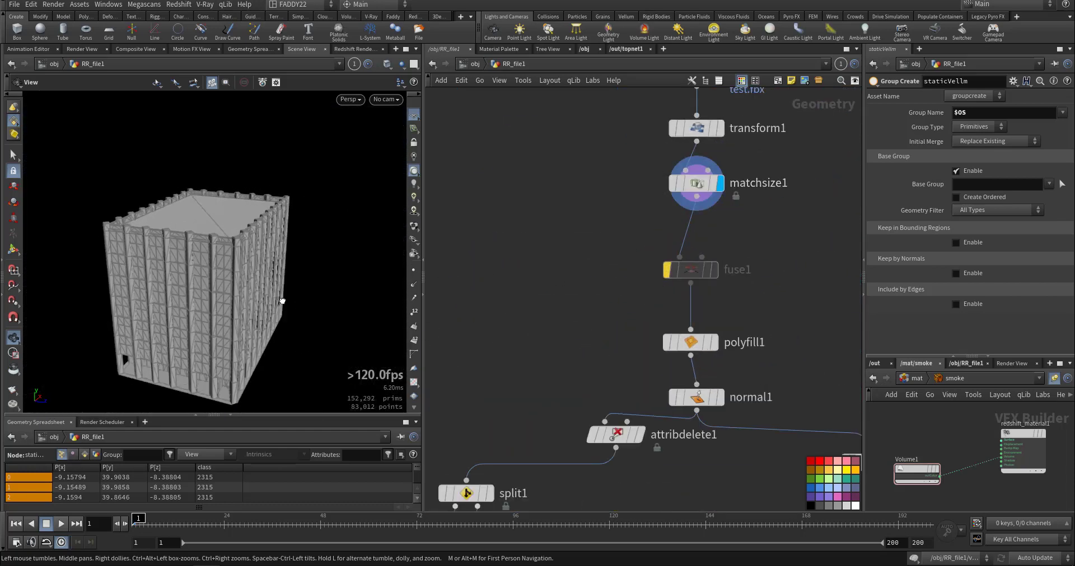
Step the display through polyfill1, normal1 and attribdelete1 to review the building's geometry cleanup.
middle_drag(706, 351, 696, 250)
click(704, 245)
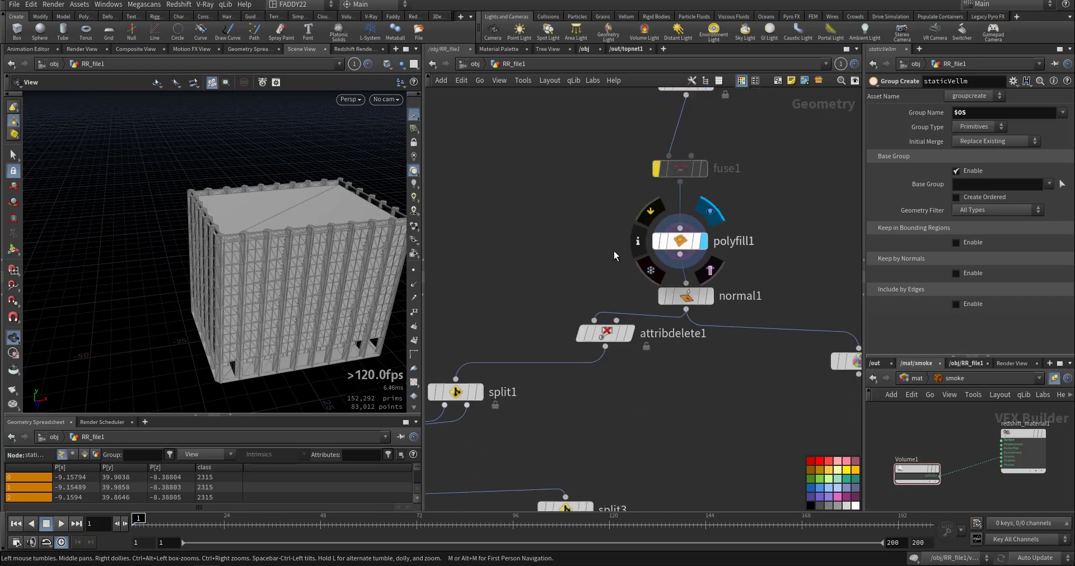
click(710, 301)
middle_drag(642, 357, 648, 292)
click(637, 272)
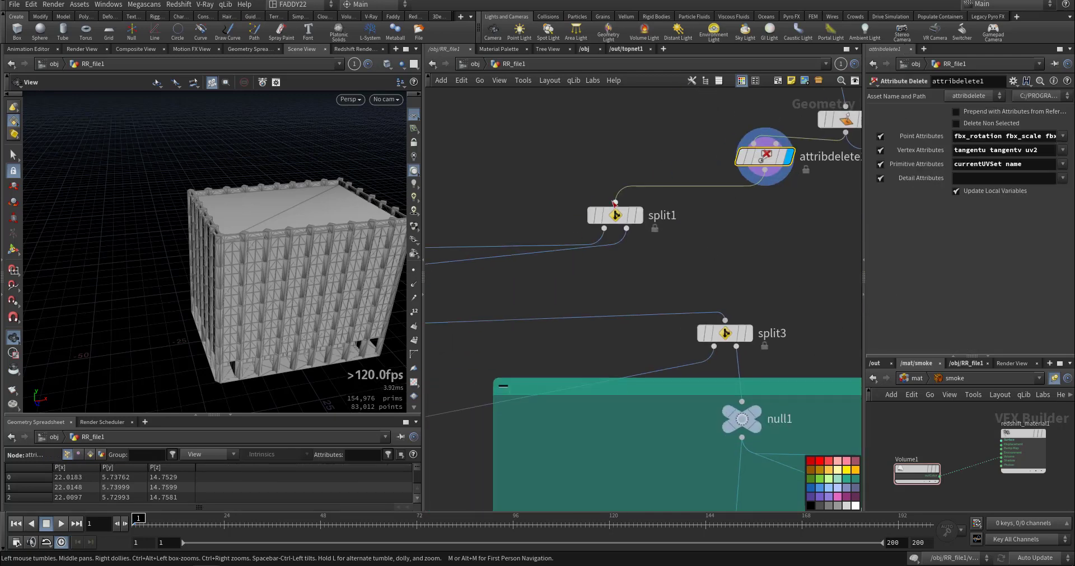
Display split1 and examine the separated part of the building from several angles.
click(639, 216)
middle_drag(573, 285, 685, 261)
drag(264, 216, 292, 240)
right_drag(292, 240, 493, 194)
drag(257, 221, 226, 201)
middle_drag(225, 202, 281, 230)
drag(280, 230, 310, 245)
Display the next split node above the orange network box and examine the separated window panels.
middle_drag(477, 315, 802, 308)
click(741, 276)
middle_drag(623, 334, 734, 292)
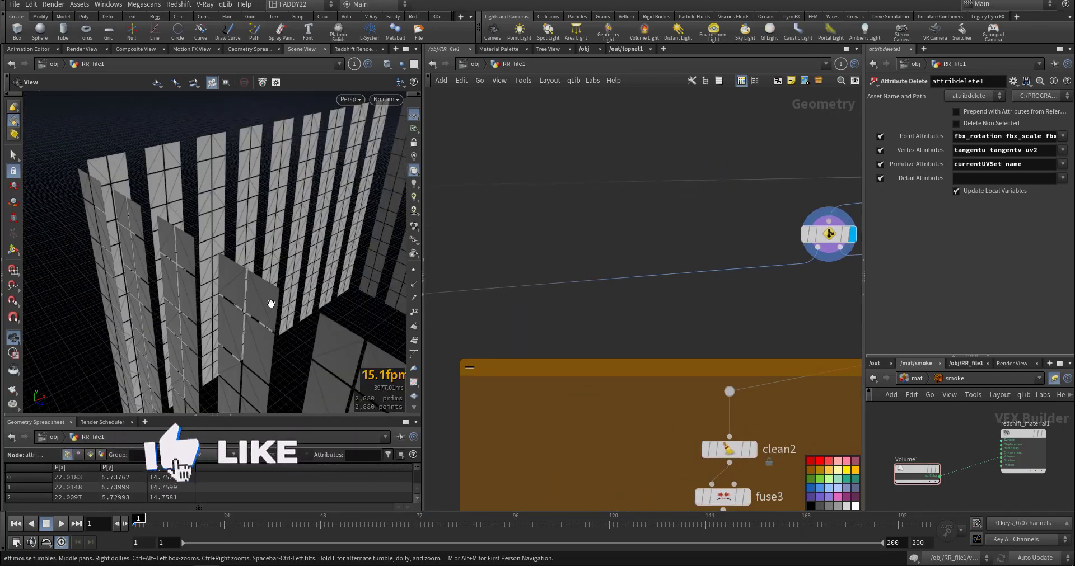
right_drag(271, 304, 281, 323)
drag(280, 323, 420, 346)
Go to the purple concrete network, display concrete_grp and examine the building's structural frame.
middle_drag(498, 359, 770, 312)
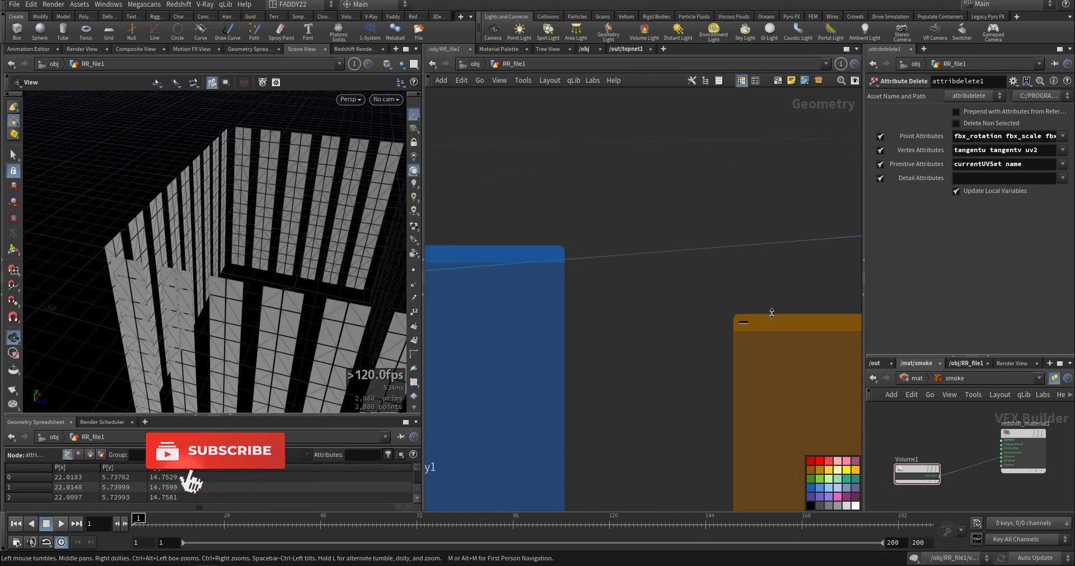
middle_drag(561, 381, 784, 355)
scroll(778, 356, down, 3)
middle_drag(483, 375, 721, 306)
scroll(619, 326, down, 4)
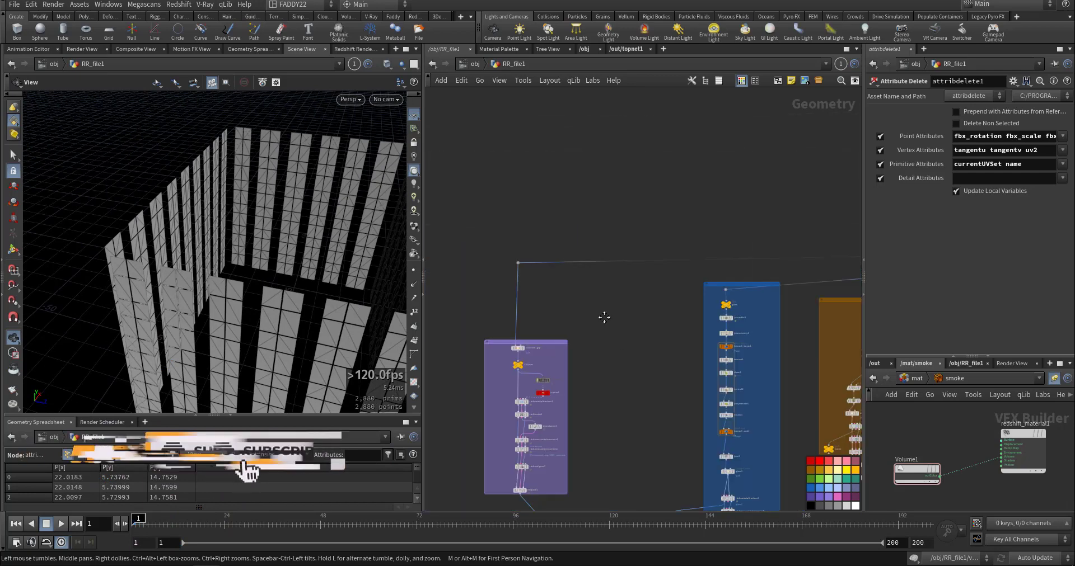
middle_drag(519, 402, 685, 367)
scroll(683, 367, up, 6)
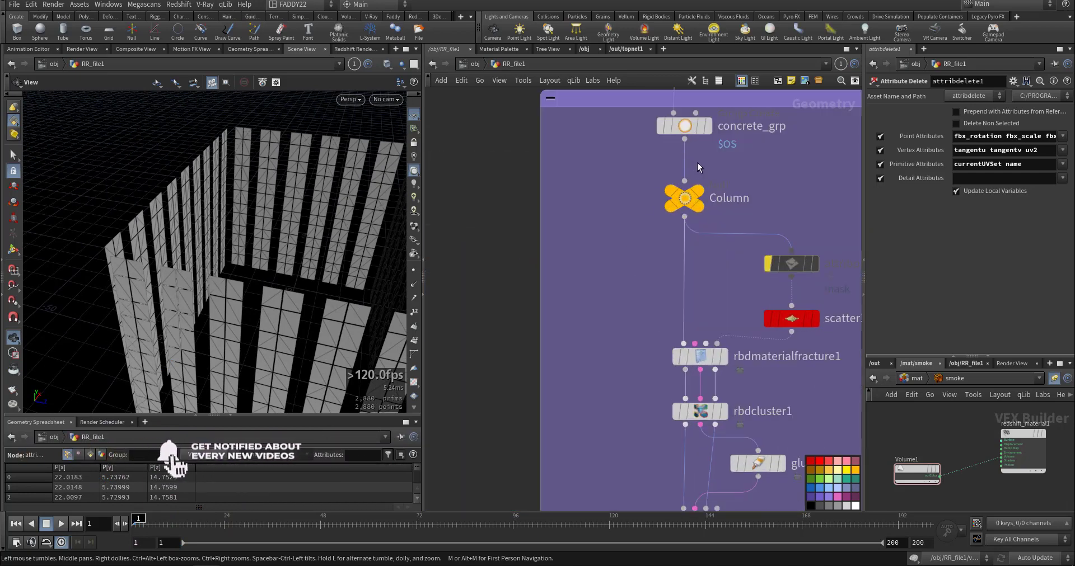
click(708, 125)
drag(315, 256, 267, 238)
middle_drag(661, 323, 634, 252)
Display rbdmaterialfracture1 and reduce scatter1's Force Total Count to 100, then close the Houdini Console.
mouse_move(687, 295)
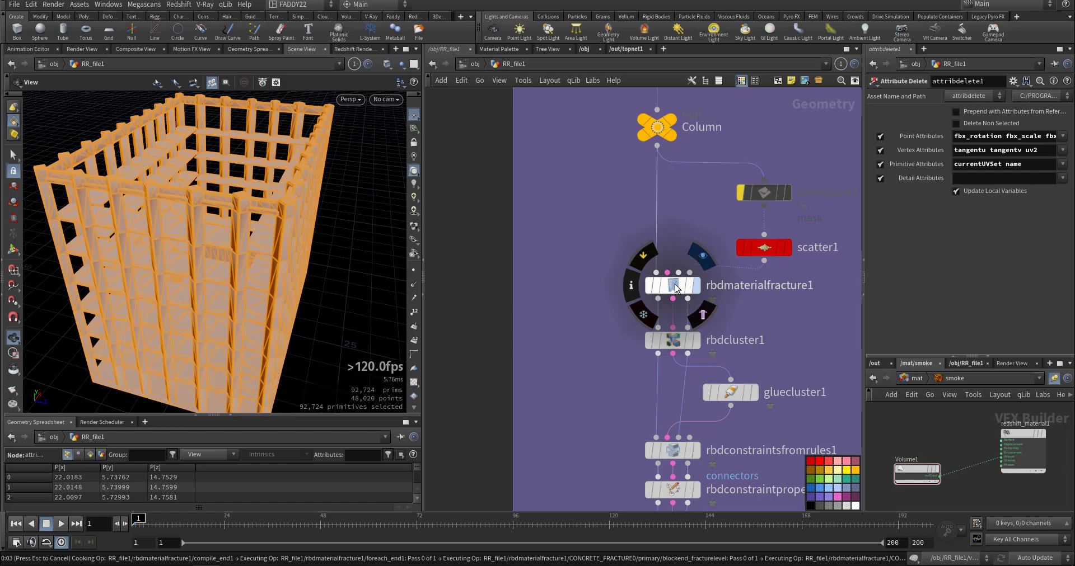
click(776, 252)
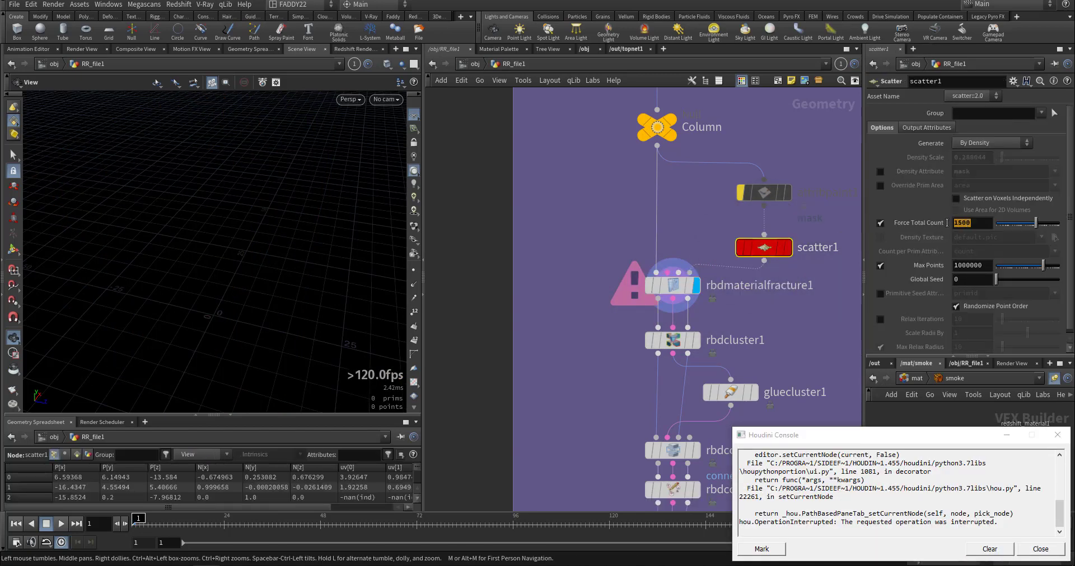
key(Return)
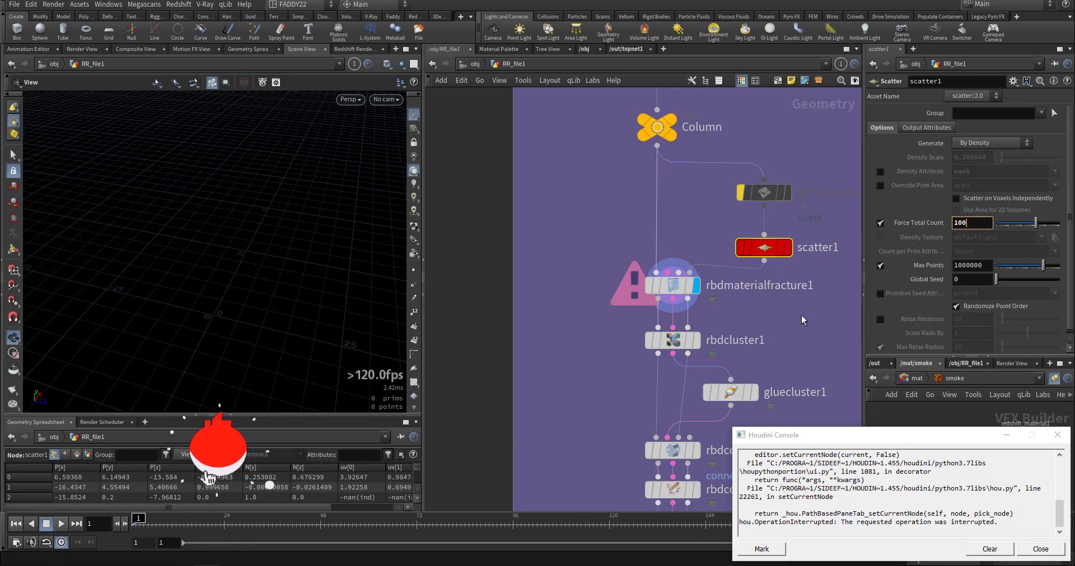
click(1056, 435)
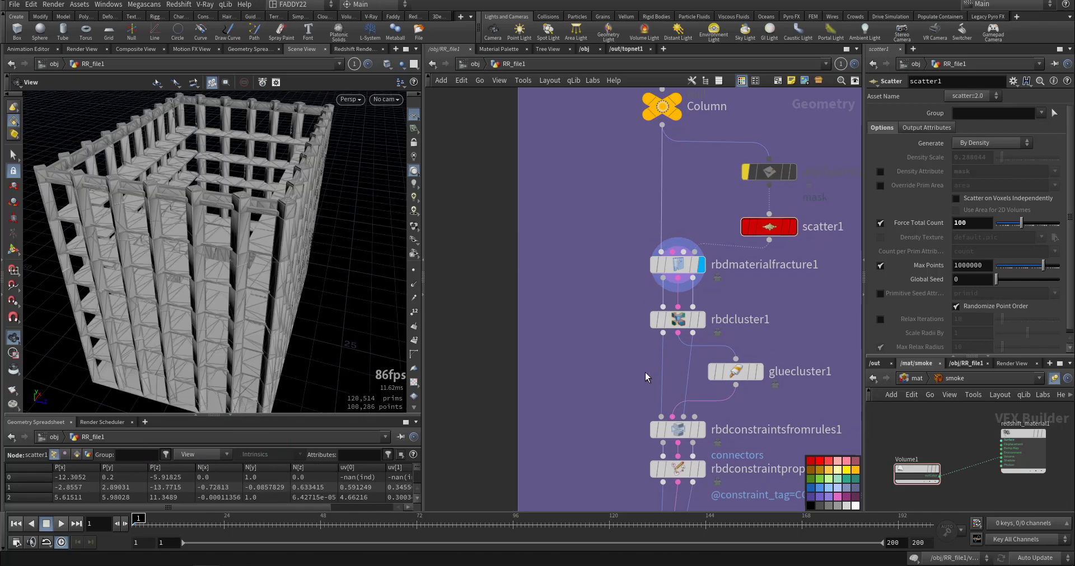
Display rbdcluster1 and gluecluster1 to review the concrete clustering and its glue constraints.
click(663, 282)
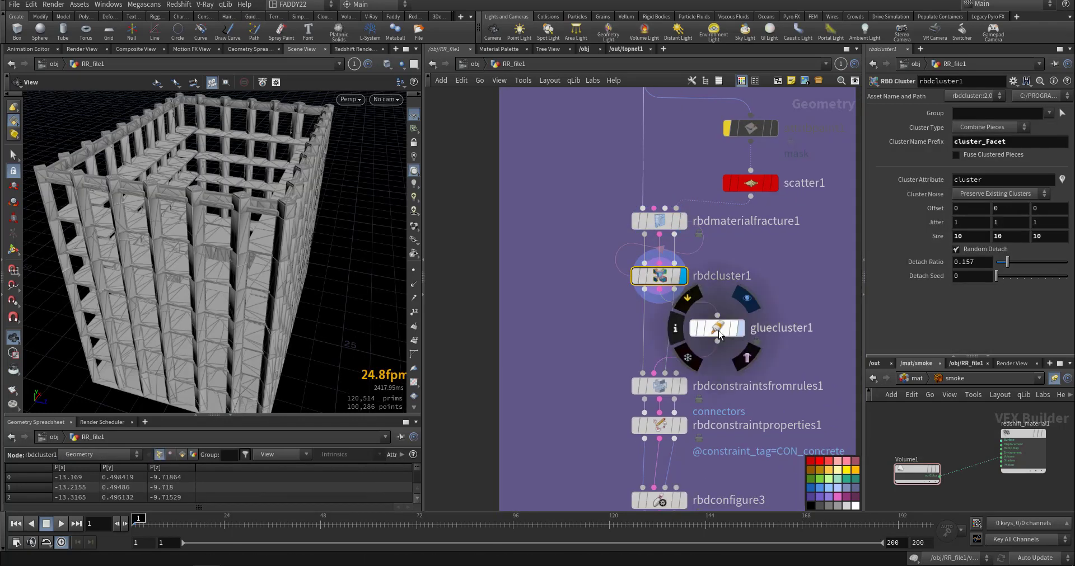
click(740, 331)
drag(187, 284, 222, 310)
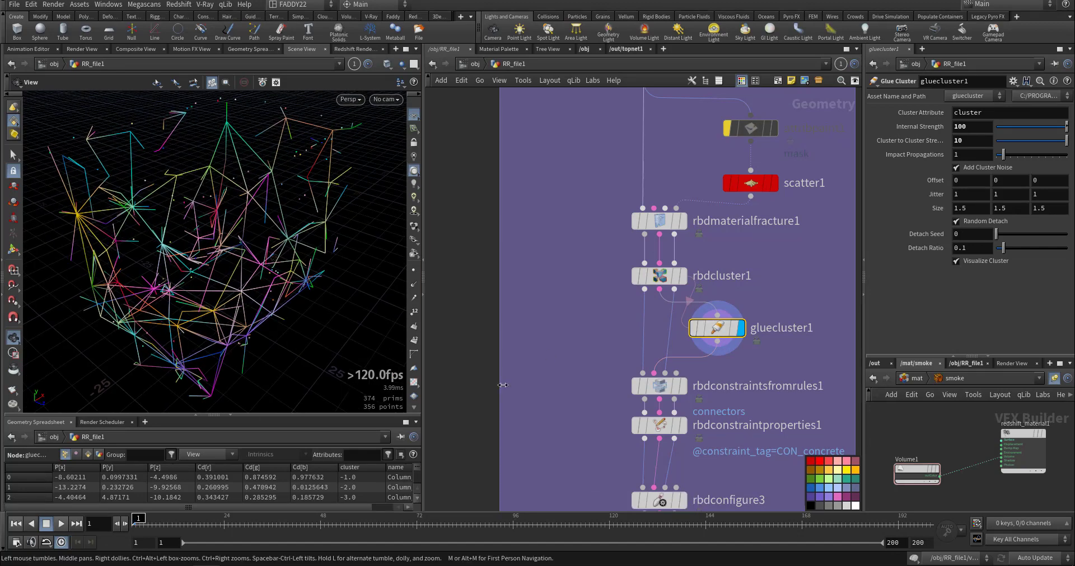
Display rbdconstraintsfromrules1 to examine the concrete constraints, and finish the concrete network's review at rbdpack1.
middle_drag(664, 380, 690, 308)
click(709, 315)
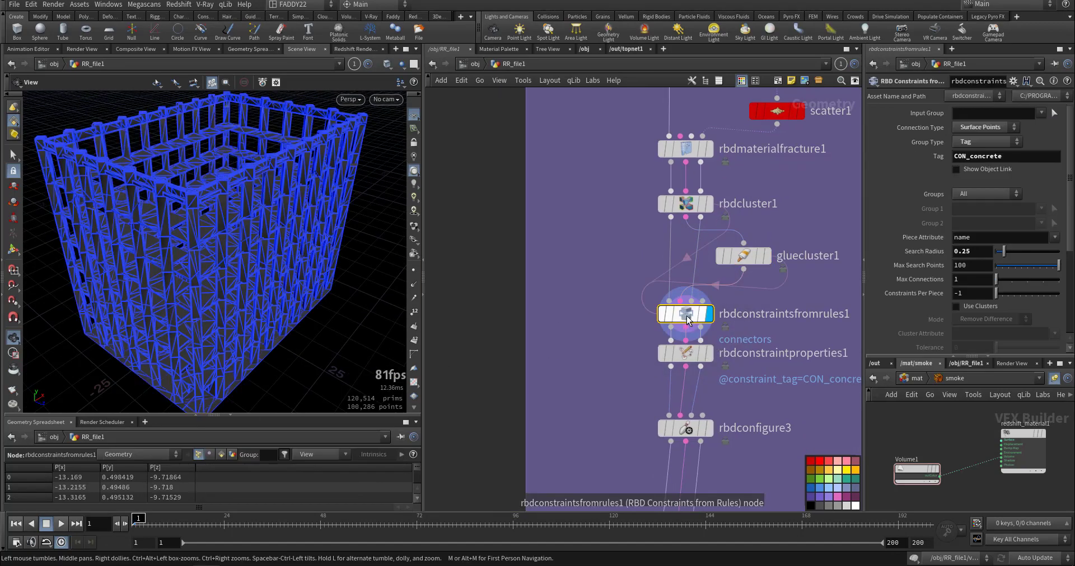
drag(253, 240, 235, 247)
middle_drag(592, 381, 587, 297)
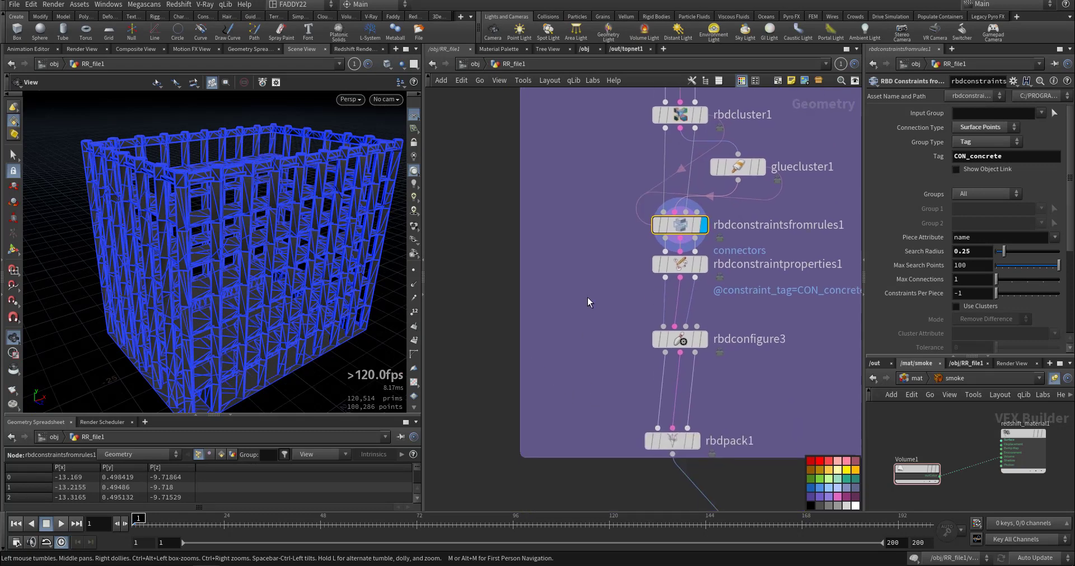
middle_drag(737, 395, 639, 289)
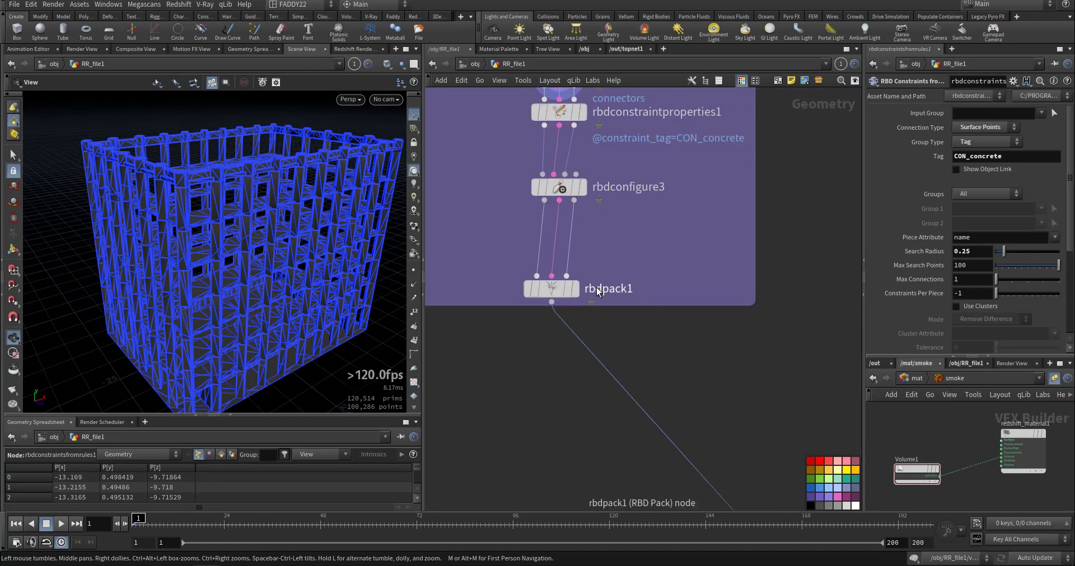
click(574, 290)
Go to the blue glass network and display its glass null.
middle_drag(806, 289, 442, 451)
scroll(679, 374, down, 6)
middle_drag(712, 288, 546, 424)
scroll(592, 285, up, 1)
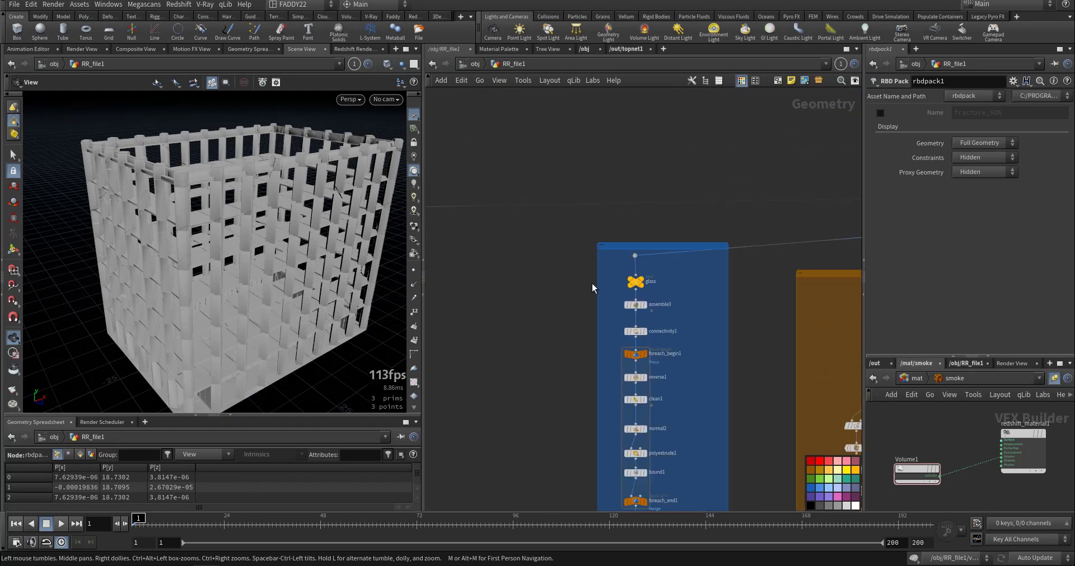
scroll(593, 288, up, 3)
click(669, 283)
middle_drag(670, 283, 687, 216)
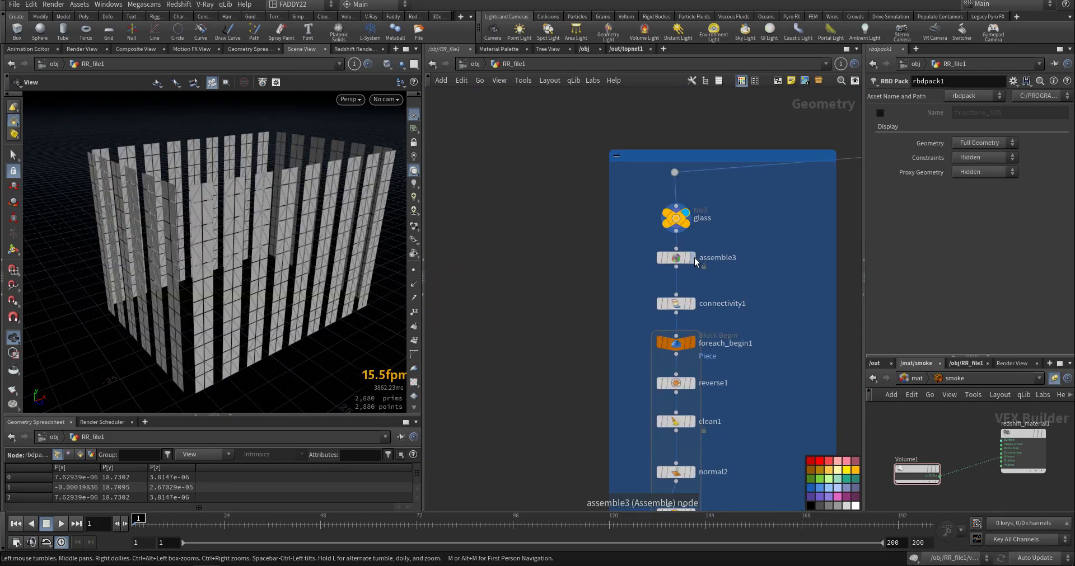
Display assemble3 and connectivity1 in the glass network and review their parameters.
click(679, 258)
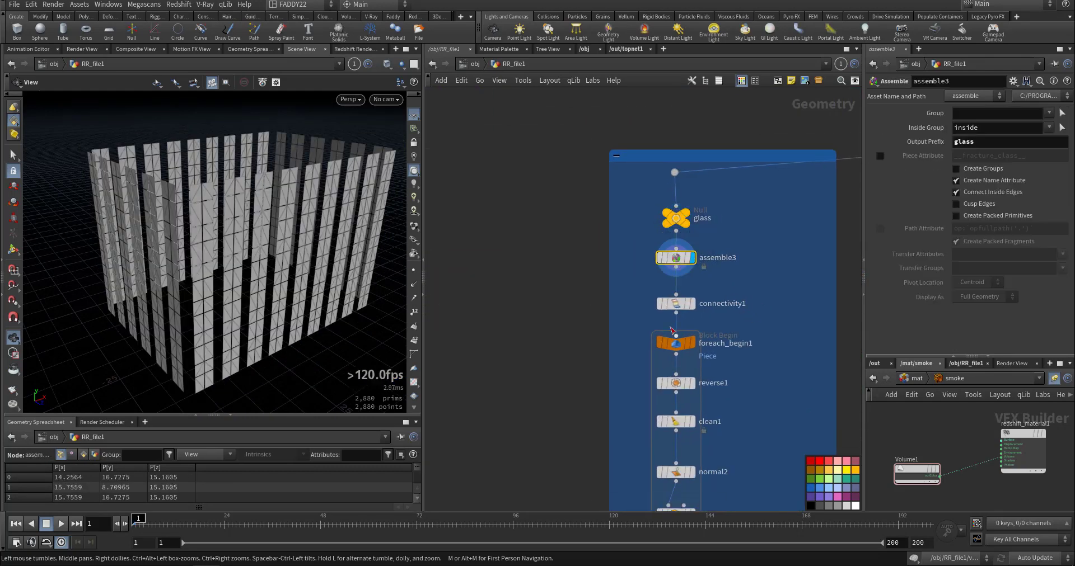
click(692, 303)
click(677, 304)
middle_drag(641, 429, 655, 313)
scroll(656, 313, up, 1)
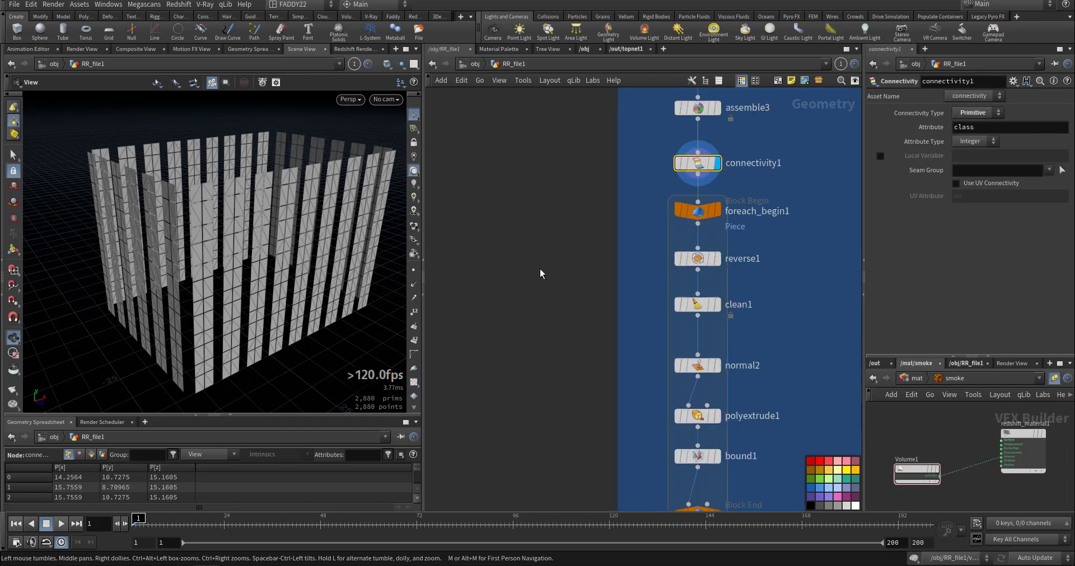
Step the display through reverse1, clean1 and normal2 inside the for-each block, framing the single glass pane.
middle_drag(646, 364, 630, 323)
click(701, 217)
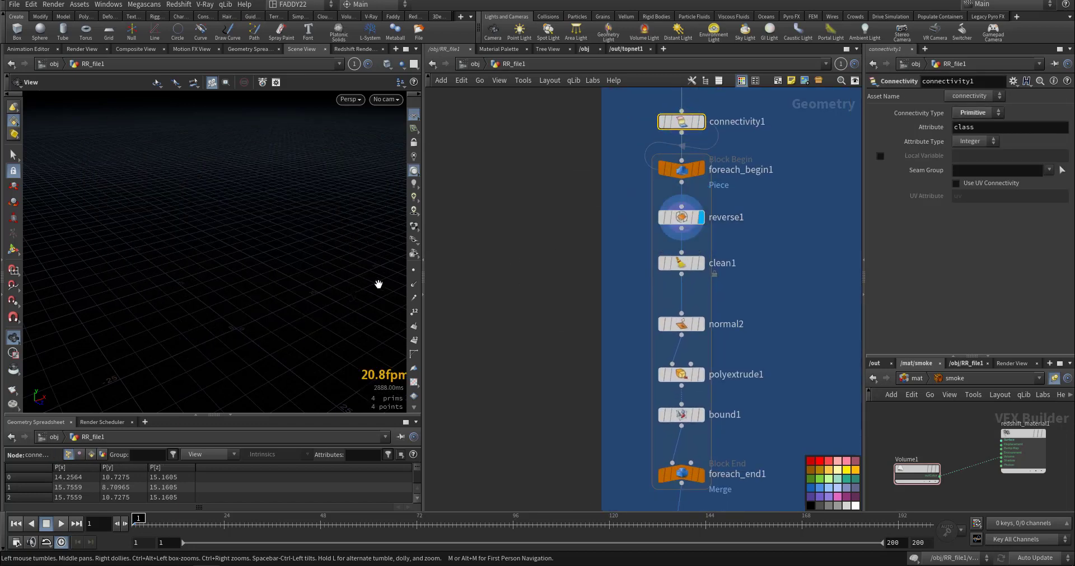
key(g)
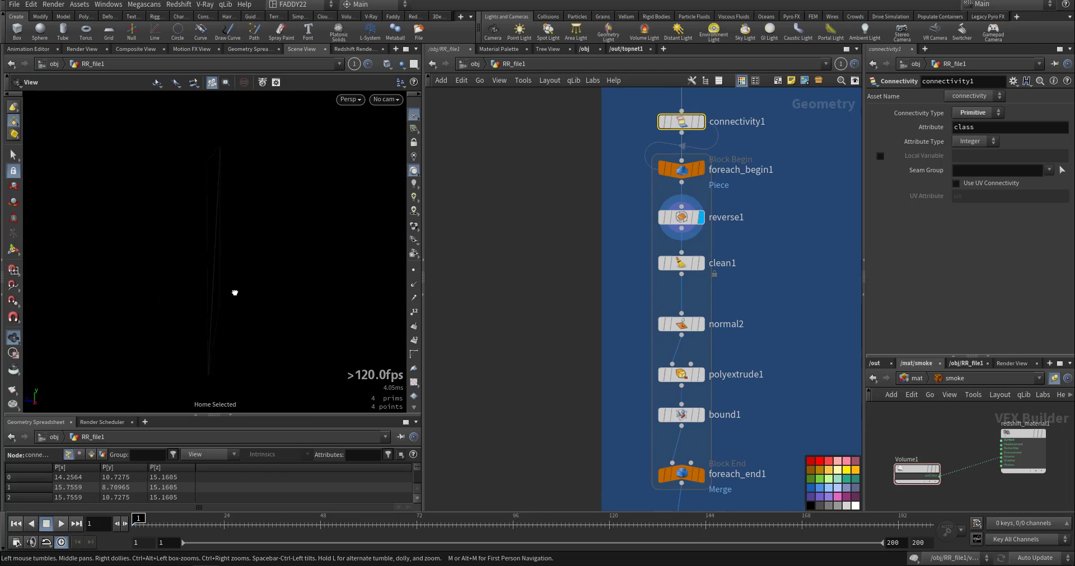
click(700, 266)
click(700, 325)
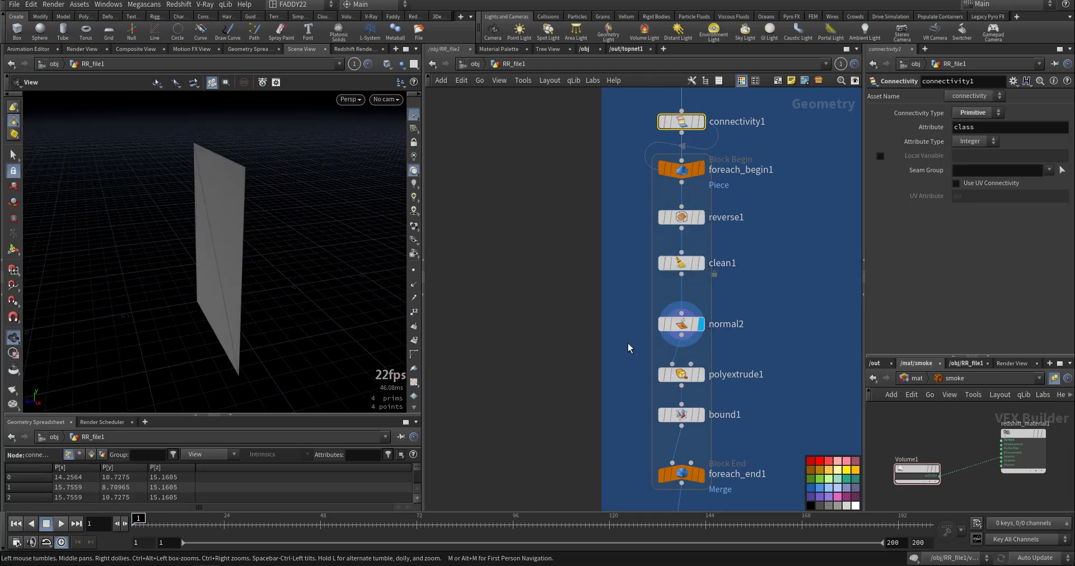
Display polyextrude1 and bound1, review their settings and examine the thickened glass pane.
click(700, 374)
click(689, 377)
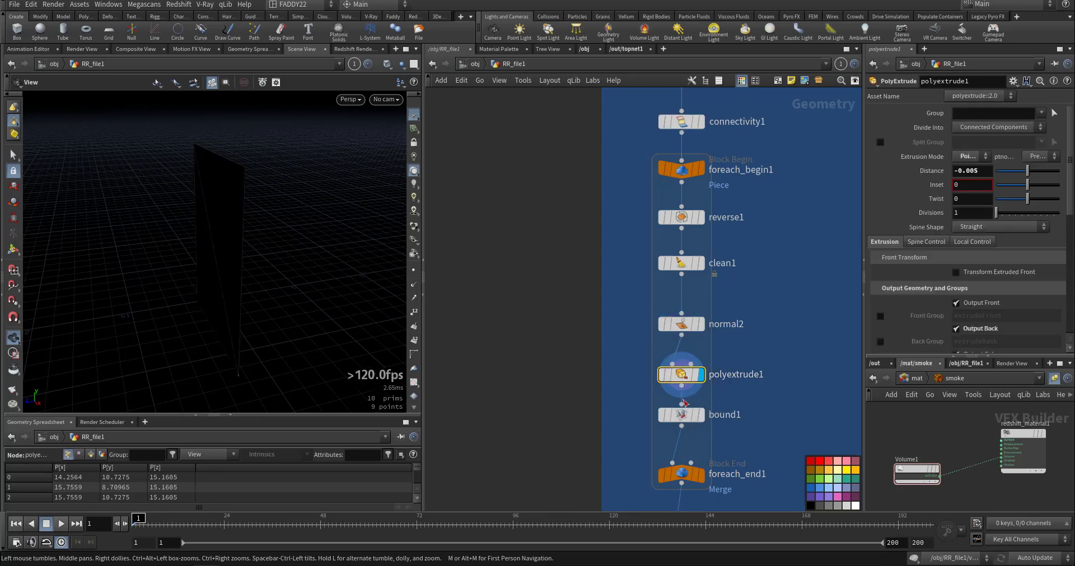
click(701, 417)
click(681, 415)
drag(276, 304, 225, 322)
right_drag(225, 322, 222, 285)
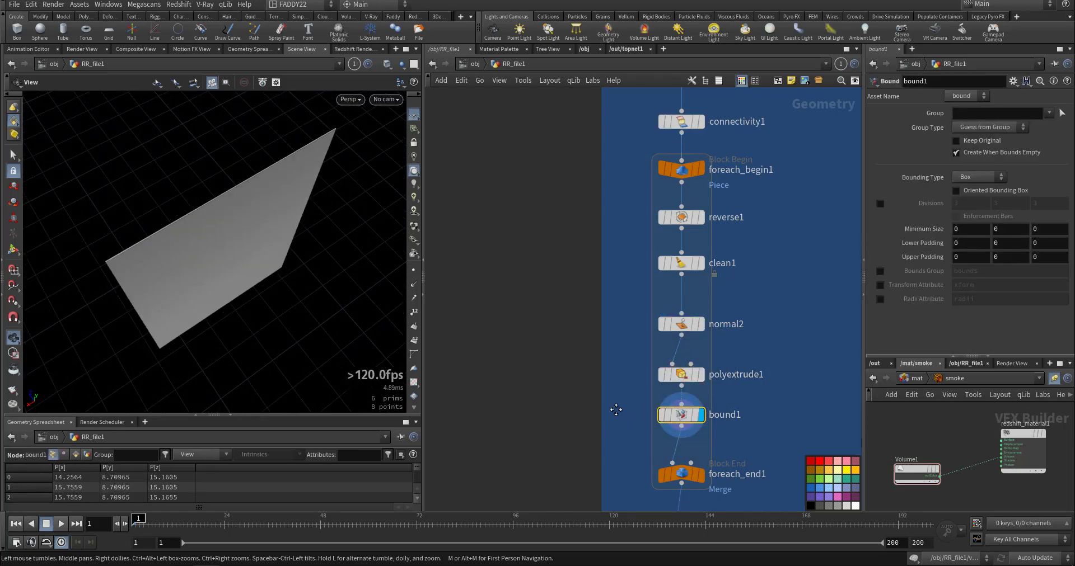
Display foreach_end1 and examine all the processed glass panes around the building.
middle_drag(615, 410, 615, 335)
mouse_move(693, 402)
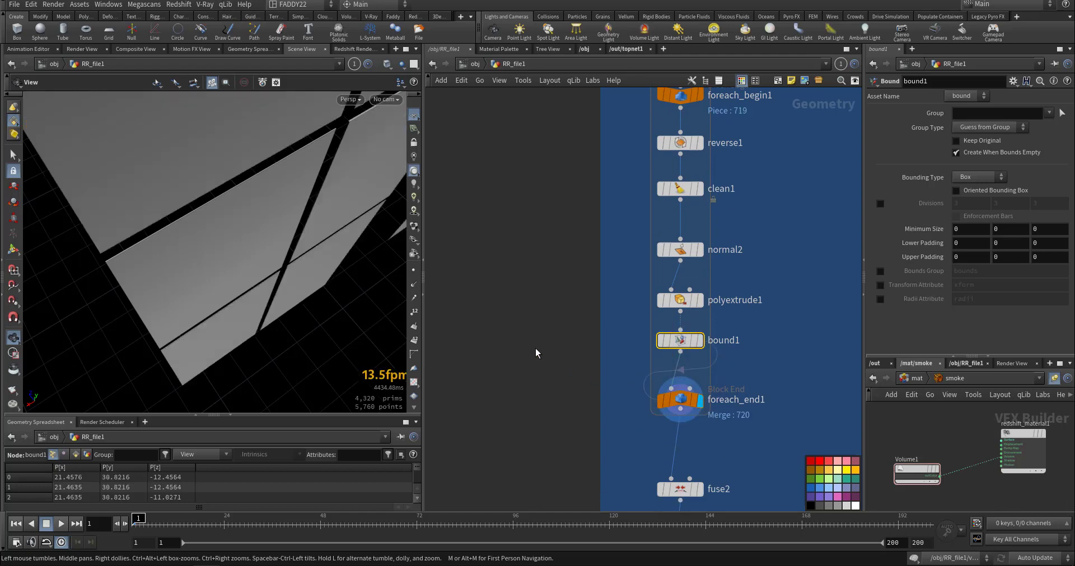
right_drag(299, 271, 174, 312)
right_drag(314, 250, 165, 297)
drag(315, 264, 234, 237)
Display fuse2 and the glass1 group node and examine the grouped glass panes.
middle_drag(571, 402, 565, 297)
click(694, 385)
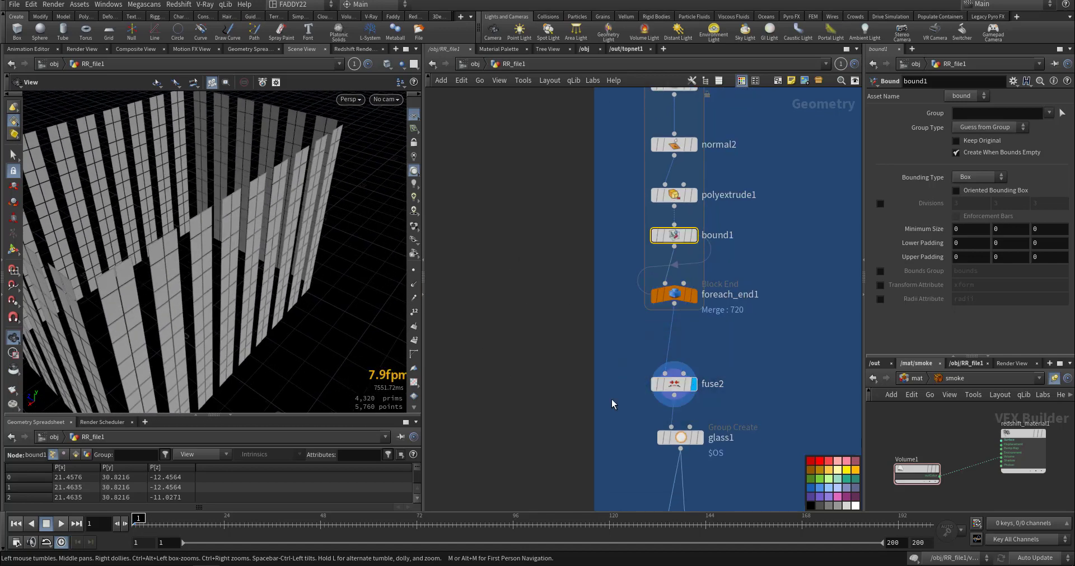
middle_drag(619, 414, 606, 278)
click(688, 301)
drag(305, 306, 277, 286)
middle_drag(548, 351, 553, 279)
Try to display rbdmaterialfracture3, interrupt its cooking and look over the glass constraint nodes below it.
click(692, 325)
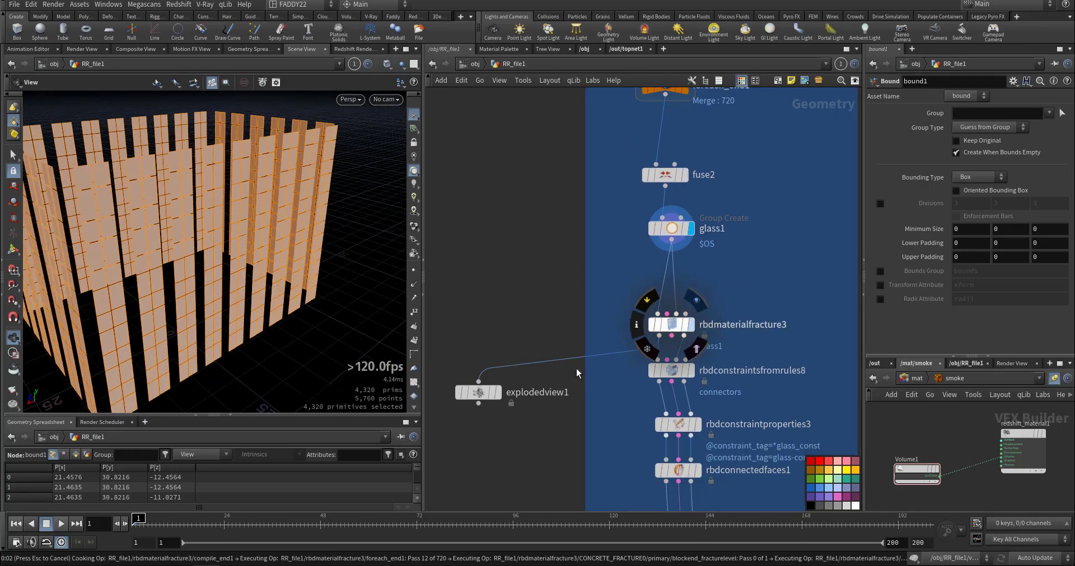
key(Escape)
middle_drag(618, 391, 604, 315)
middle_drag(616, 357, 617, 265)
drag(614, 279, 604, 330)
middle_drag(615, 368, 531, 298)
Go to the top of the orange frames network, close the Houdini Console and display clean2 to examine the window frames.
middle_drag(681, 309, 567, 409)
scroll(655, 361, down, 5)
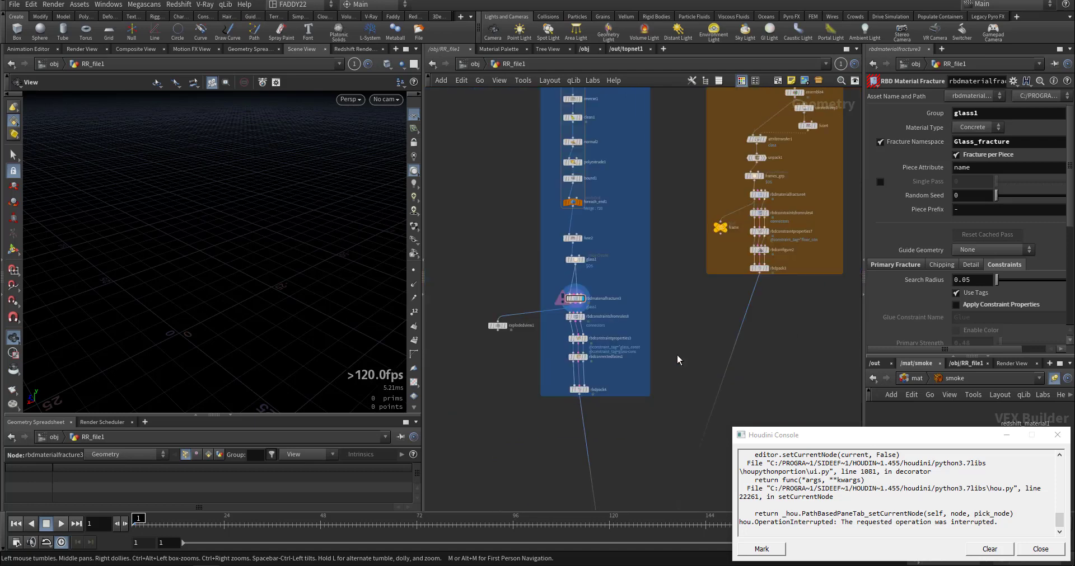
middle_drag(762, 238, 655, 334)
middle_drag(601, 238, 545, 418)
scroll(619, 317, up, 4)
scroll(620, 321, up, 3)
mouse_move(694, 287)
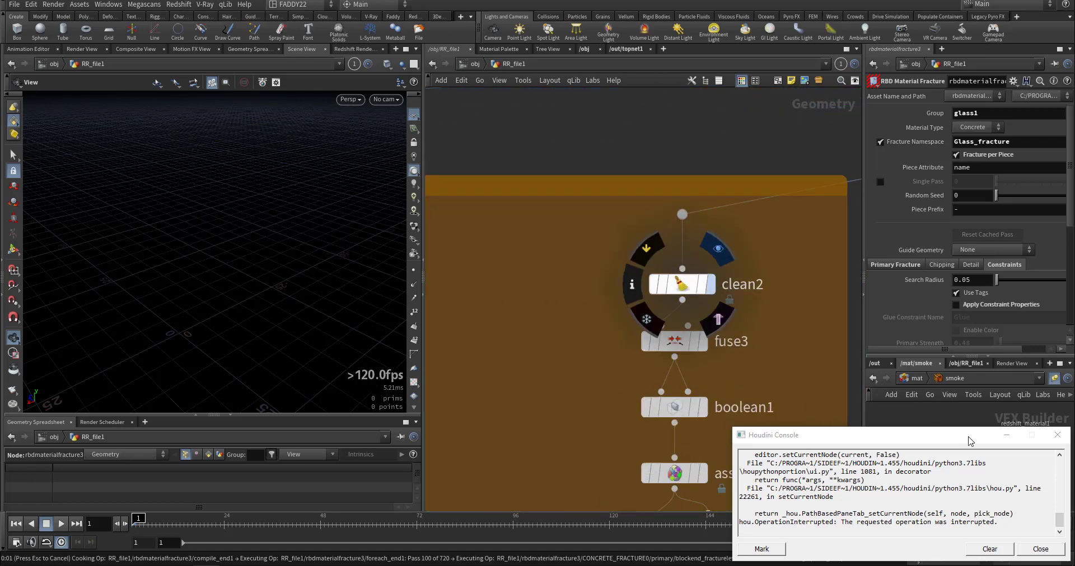
click(1049, 441)
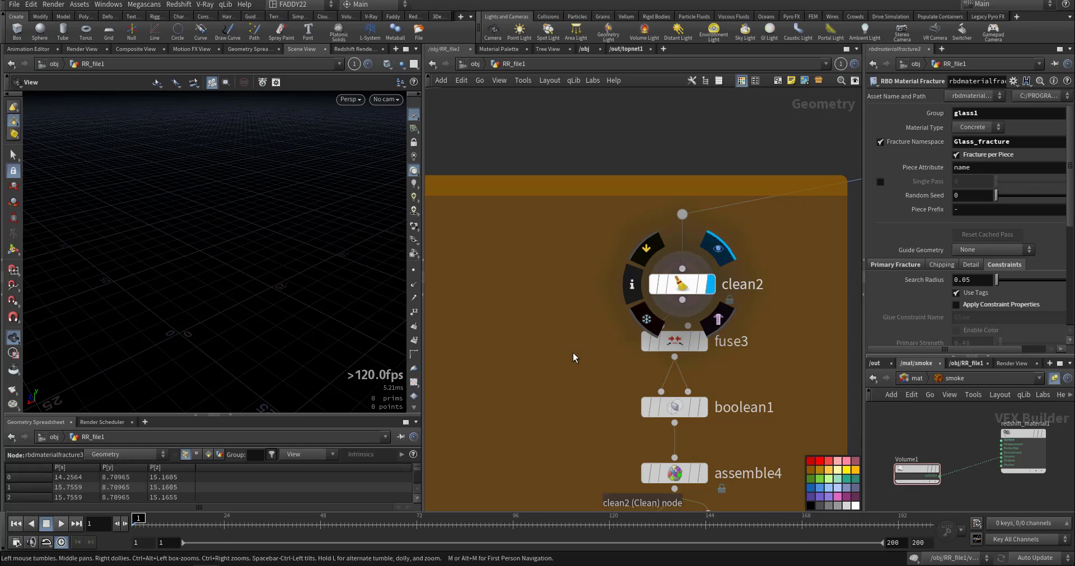
drag(231, 279, 263, 280)
Display fuse3 and boolean1 and examine the window frames up close.
click(733, 343)
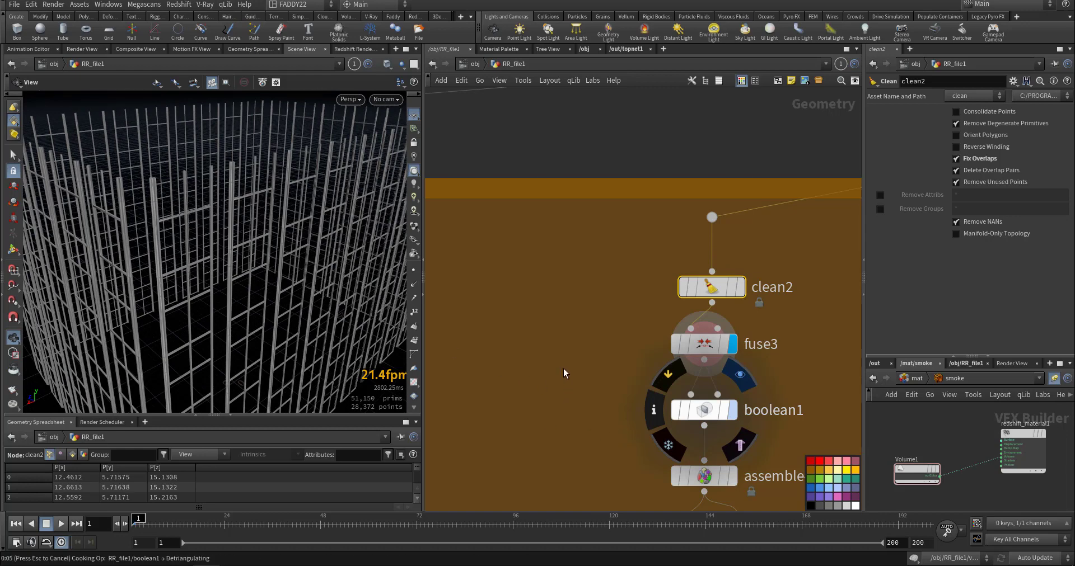
middle_drag(563, 368, 600, 331)
right_drag(307, 224, 320, 266)
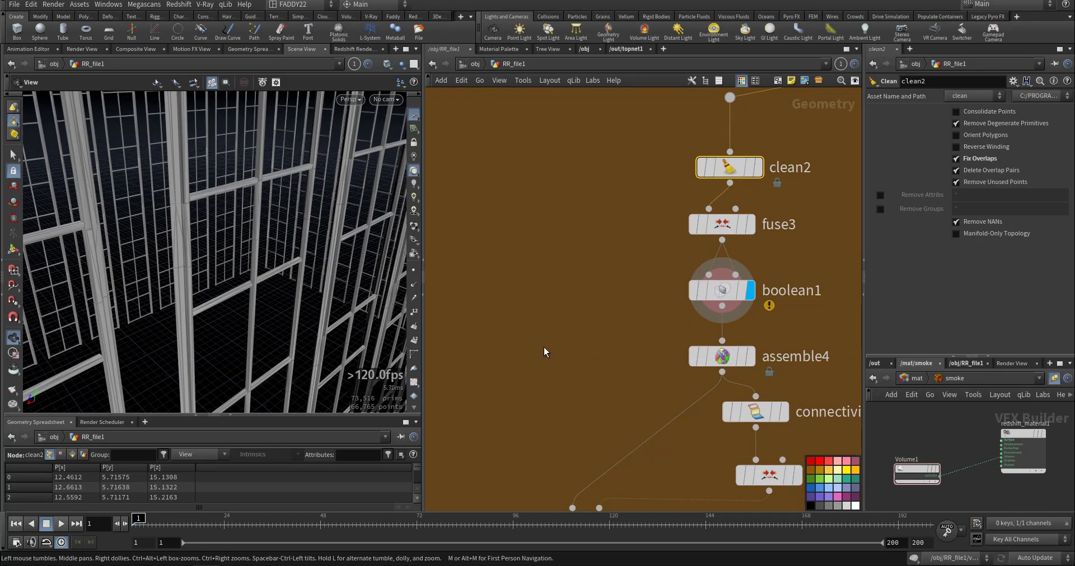
Display attribtransfer1 and review its transferred attributes.
middle_drag(642, 379, 626, 326)
mouse_move(714, 478)
middle_down()
mouse_move(700, 394)
mouse_move(729, 361)
middle_up()
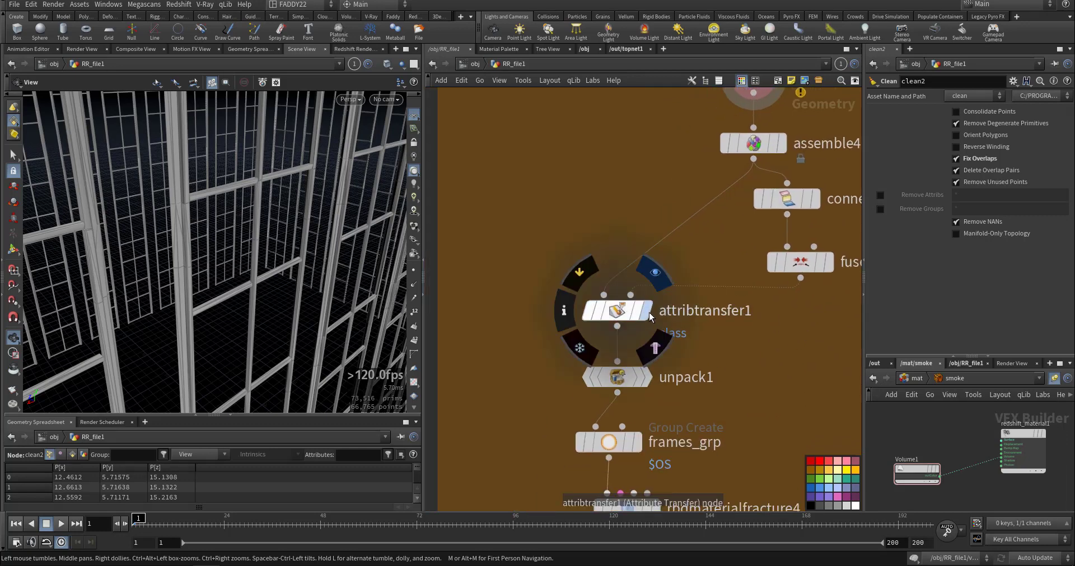
click(647, 311)
click(599, 311)
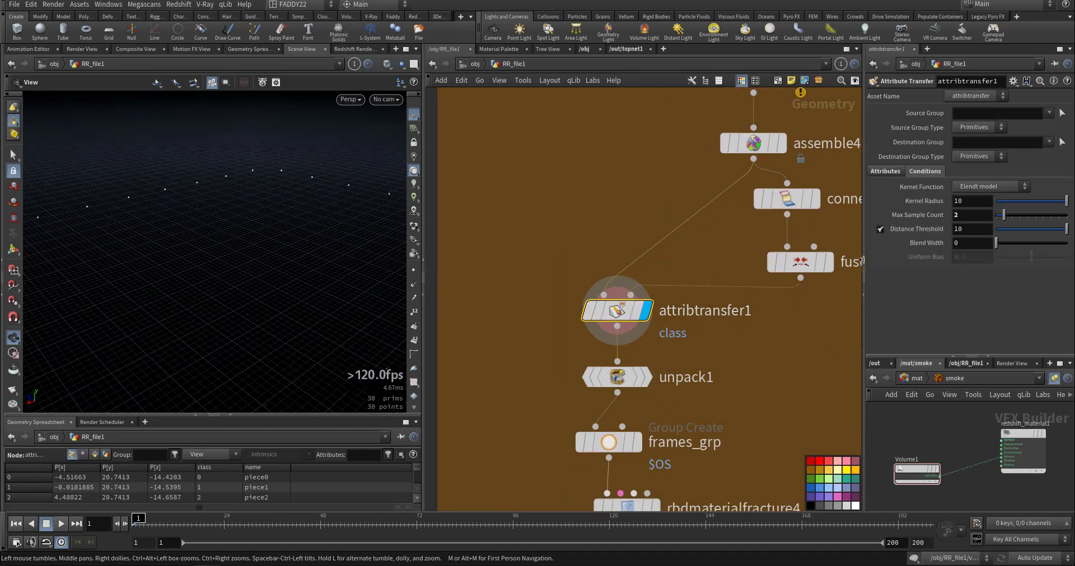
click(885, 172)
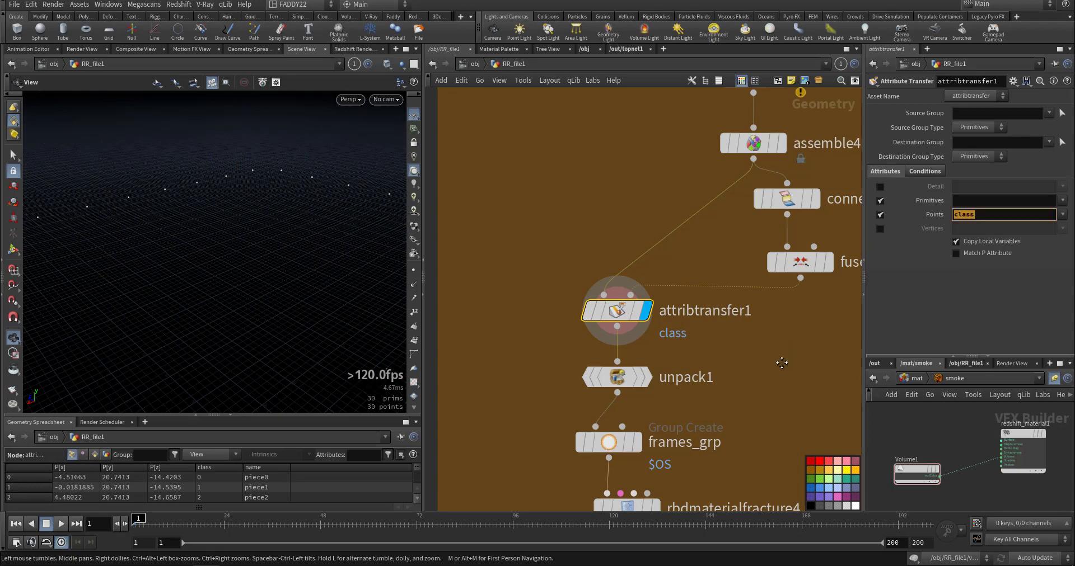
Display unpack1 and the frames_grp group node to review the unpacked and grouped window frames.
middle_drag(782, 362, 735, 263)
click(607, 276)
click(576, 281)
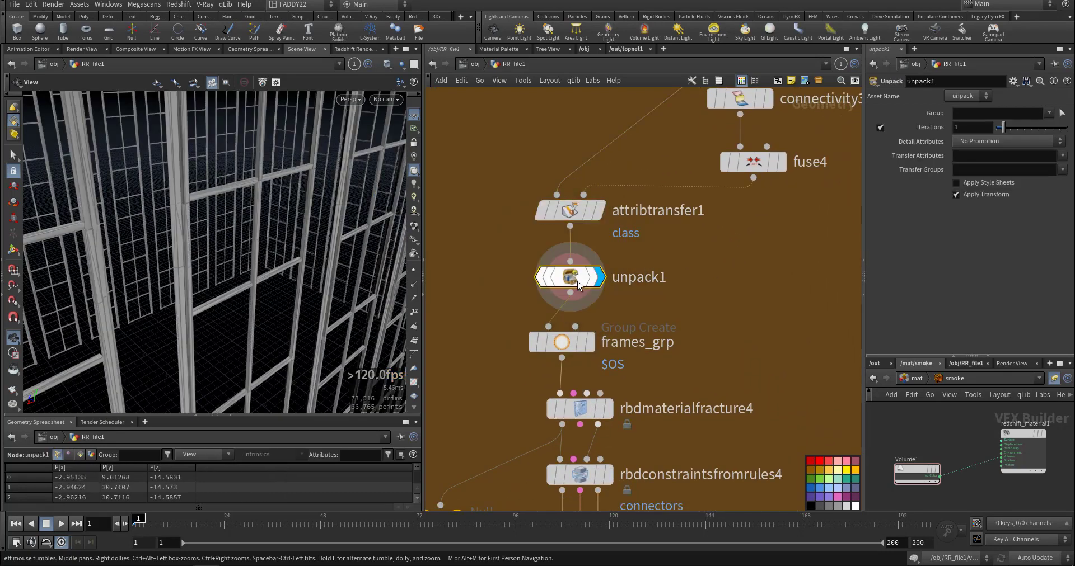
middle_drag(576, 281, 649, 213)
click(664, 272)
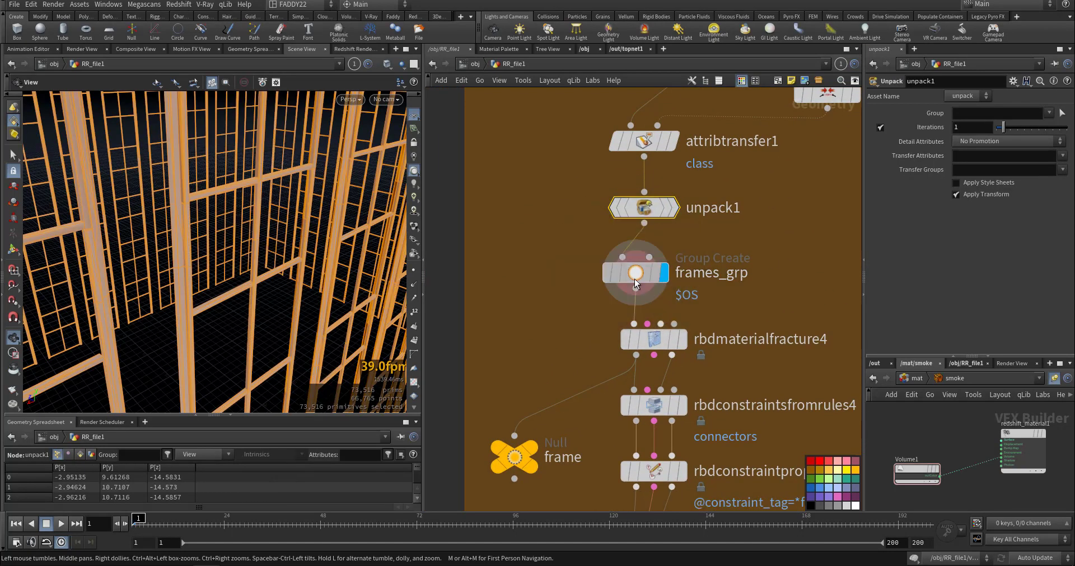
Select frames_grp to review its group settings and look over the rest of the orange frames network down to rbdpack3.
click(634, 279)
middle_drag(573, 284, 571, 193)
middle_drag(558, 329, 542, 212)
middle_drag(598, 396, 593, 307)
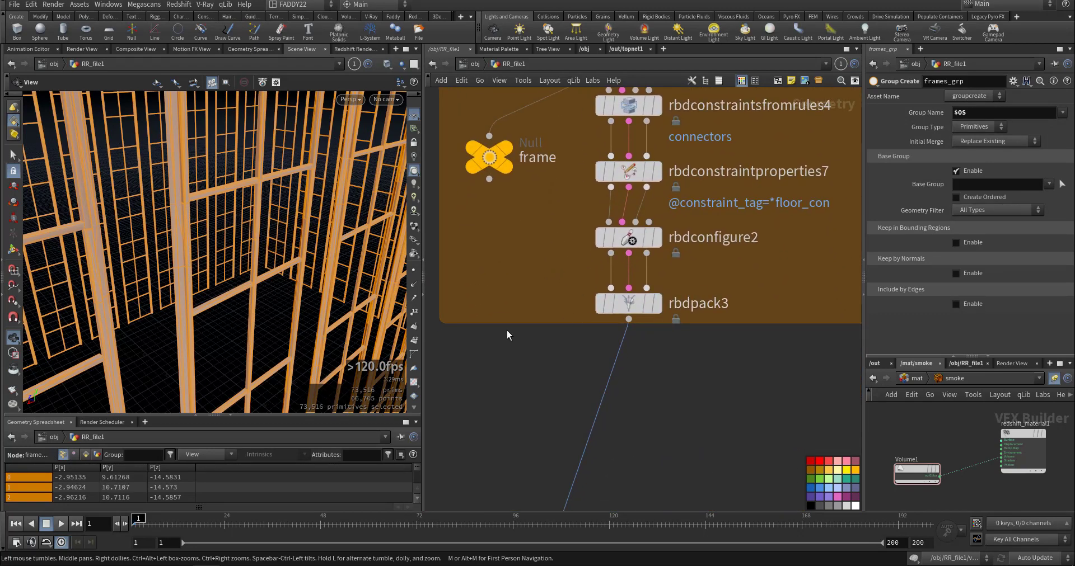
scroll(667, 343, down, 5)
Display and select null1 at the start of the green floors network and examine its incoming geometry.
middle_drag(711, 324, 640, 351)
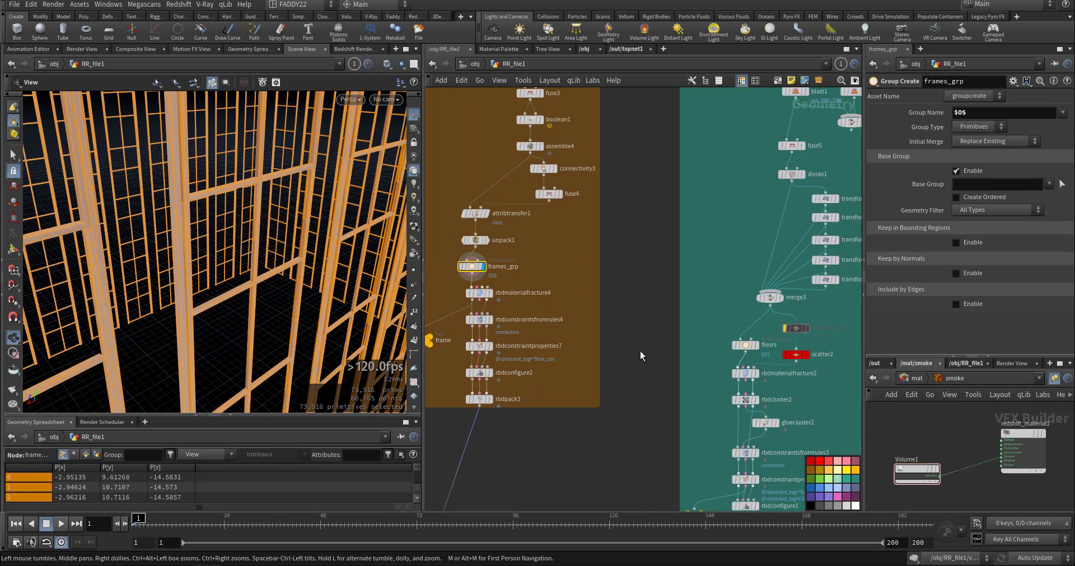
mouse_move(714, 239)
middle_down()
mouse_move(664, 295)
mouse_move(614, 425)
middle_up()
middle_drag(701, 212, 651, 296)
scroll(651, 295, up, 4)
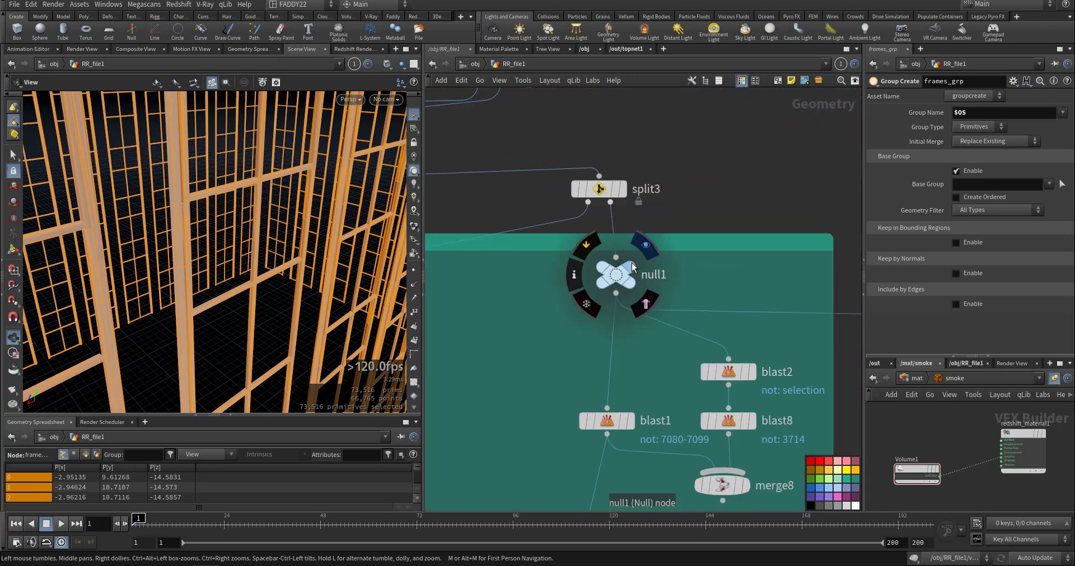
click(631, 264)
click(615, 278)
drag(331, 262, 270, 250)
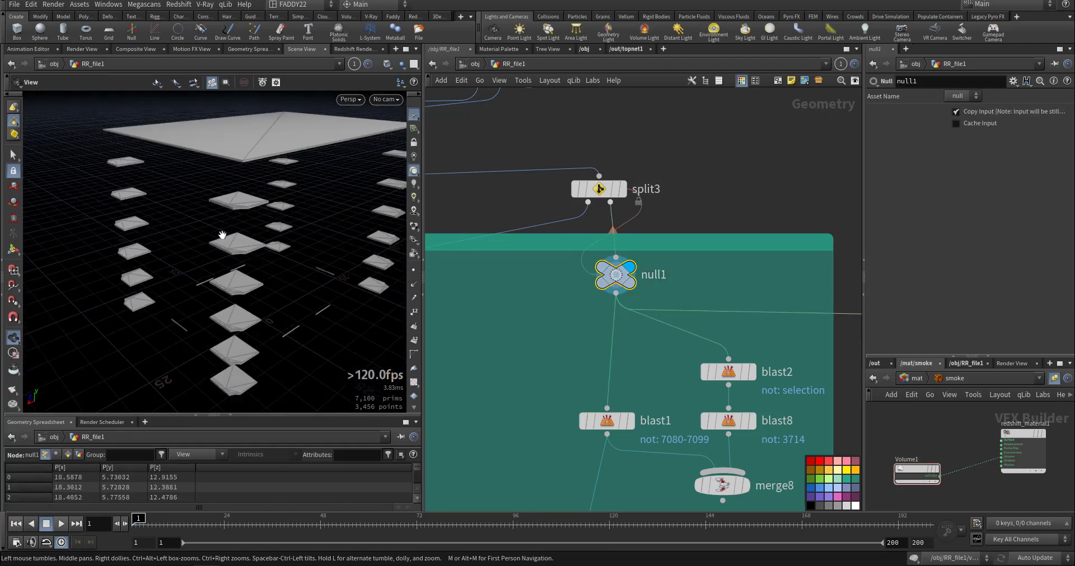
Display blast2 and fuse5 to examine the floor geometry each one isolates.
middle_drag(624, 425, 569, 341)
click(630, 341)
click(745, 267)
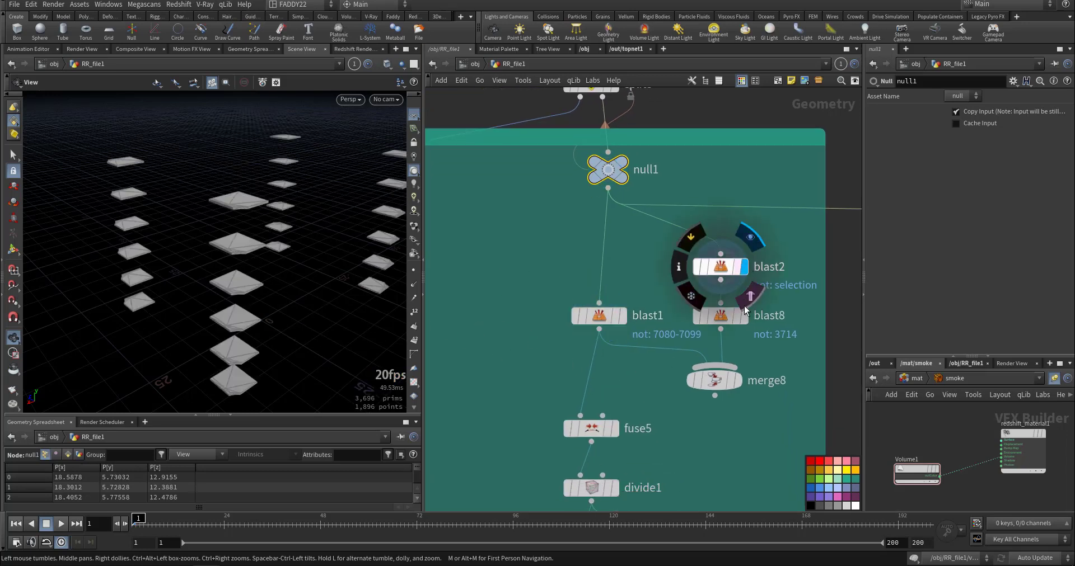
click(614, 429)
click(588, 429)
middle_drag(492, 287, 515, 185)
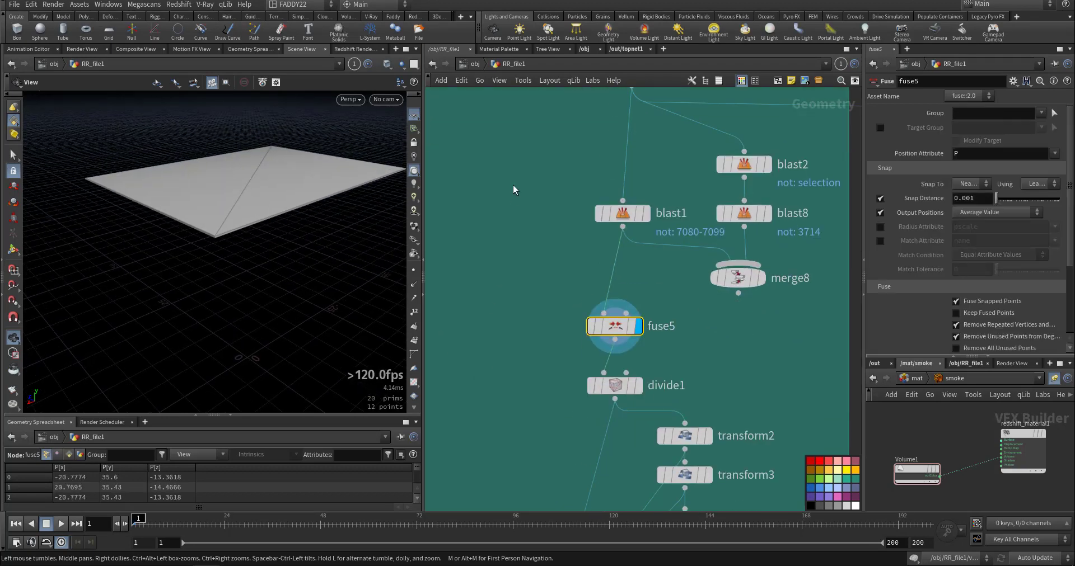
Display divide1 and merge3 to examine the divided floor slab and its stacked copies.
click(637, 385)
drag(257, 241, 306, 235)
middle_drag(487, 342, 546, 182)
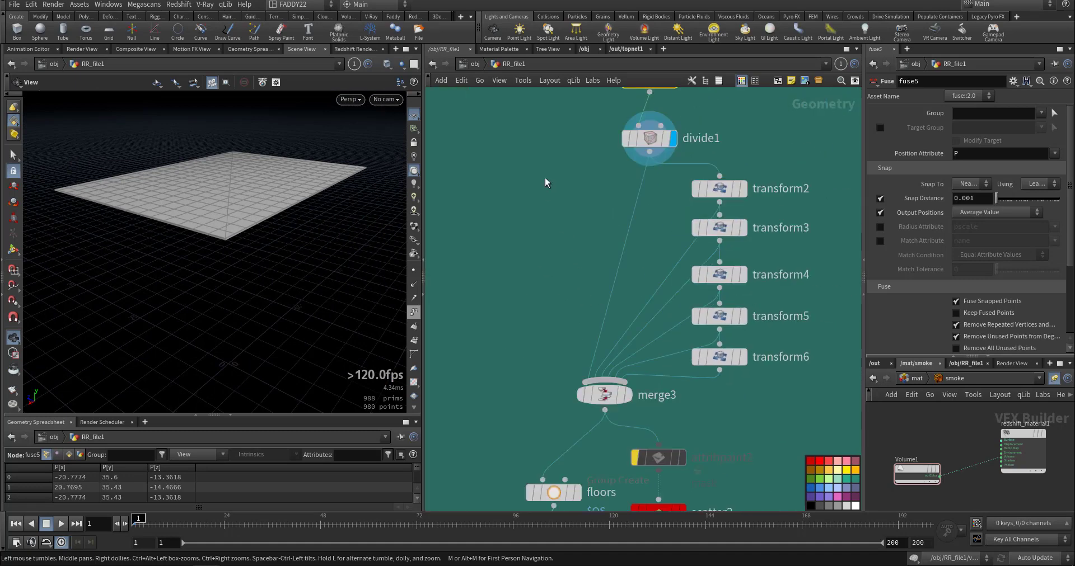
click(628, 395)
click(605, 395)
drag(300, 307, 322, 307)
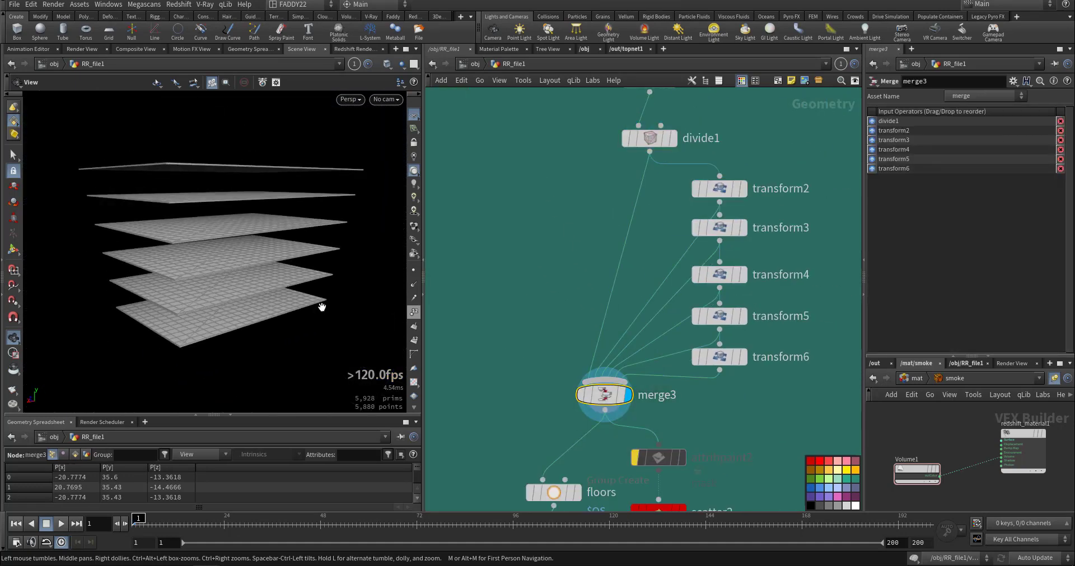
Display and select the floors group node to review the grouped floor slabs.
middle_drag(484, 330, 533, 213)
click(632, 375)
click(601, 375)
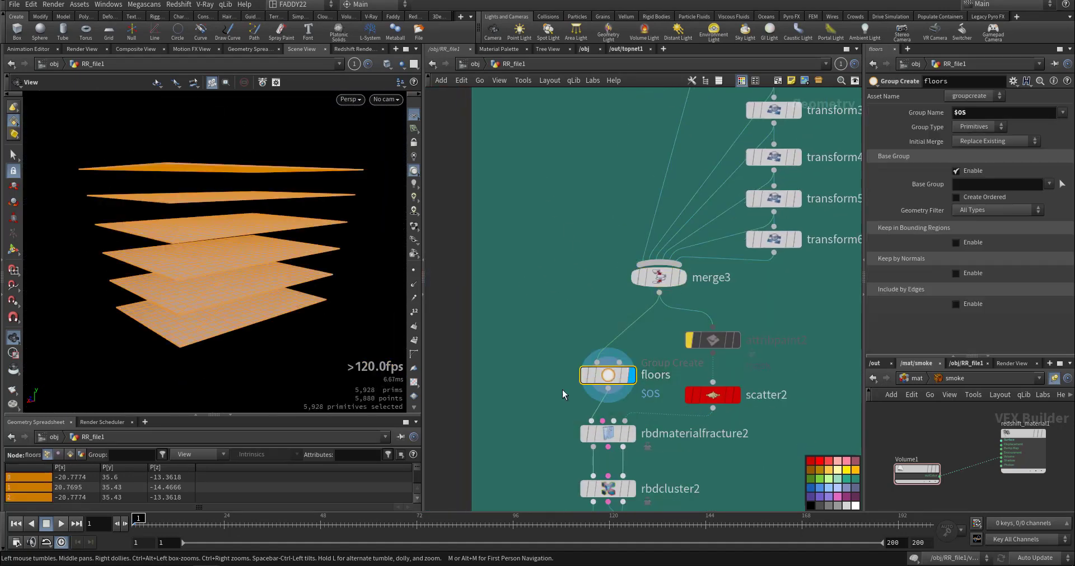
Display rbdmaterialfracture2, set scatter2's Force Total Count to 100 and close the Houdini Console.
middle_drag(563, 394, 571, 251)
mouse_move(661, 303)
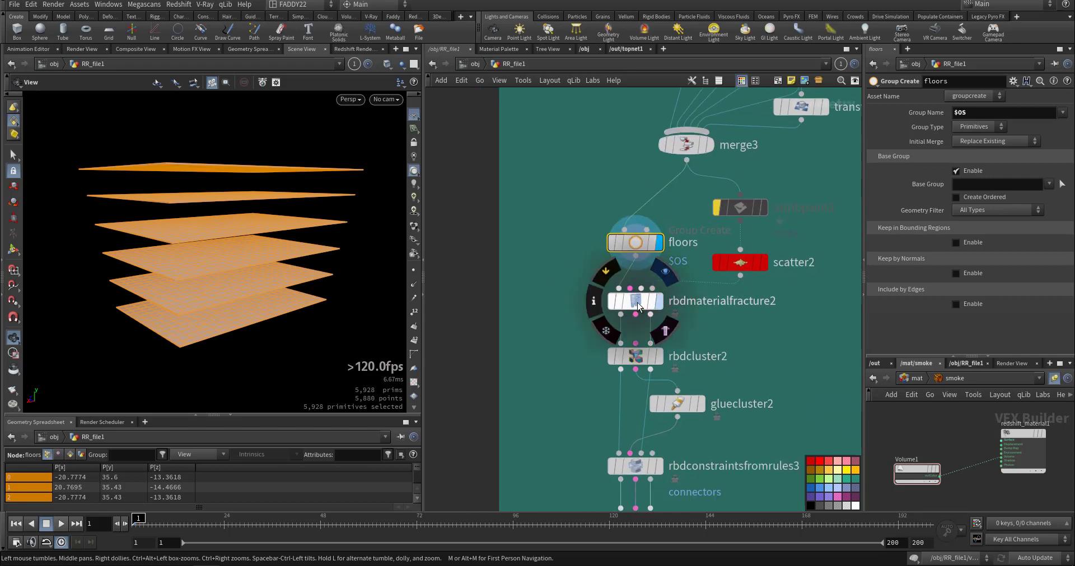
click(637, 302)
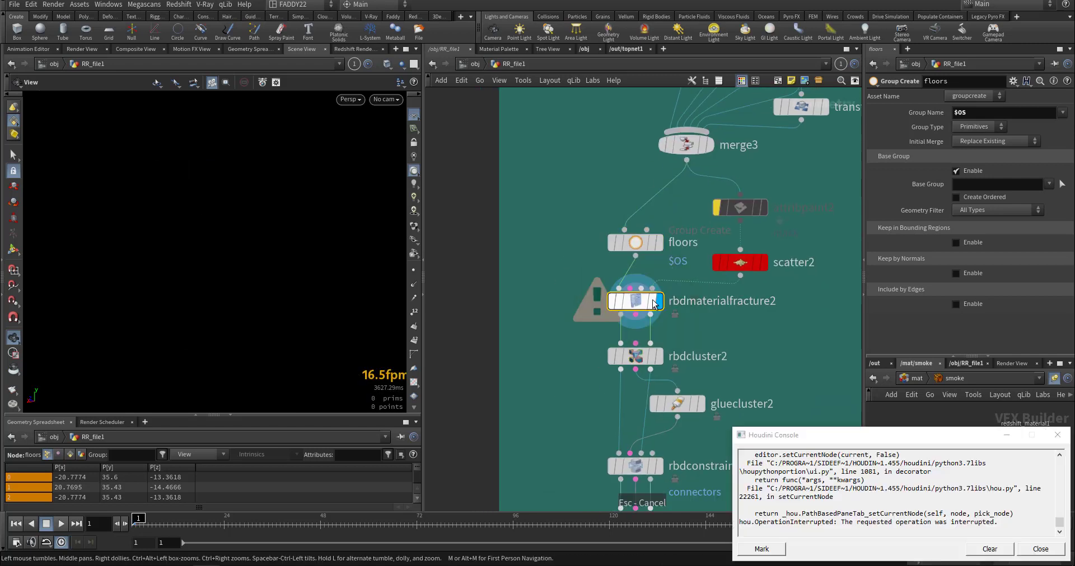
click(740, 275)
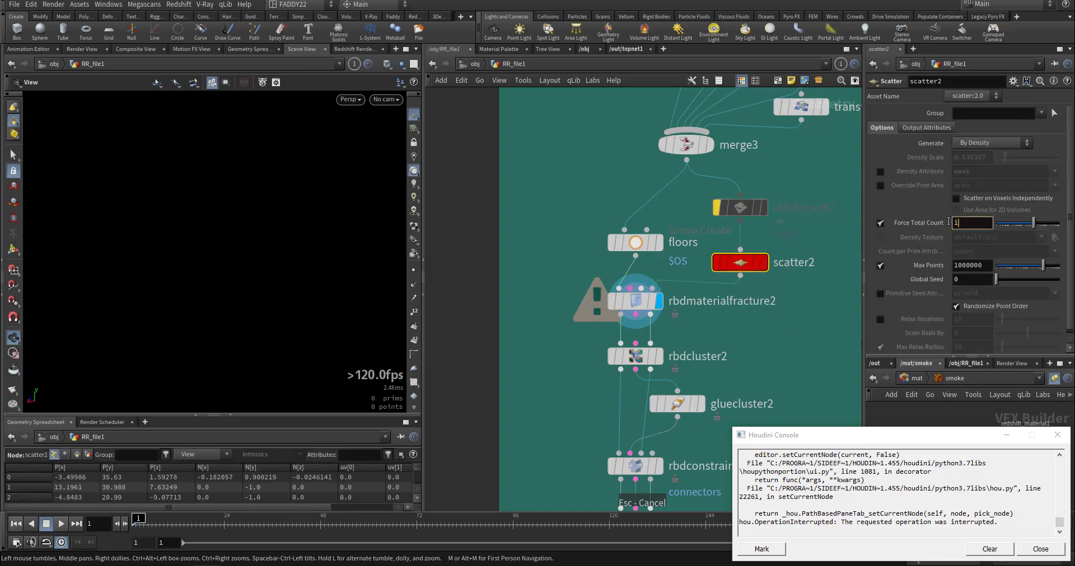
click(1050, 439)
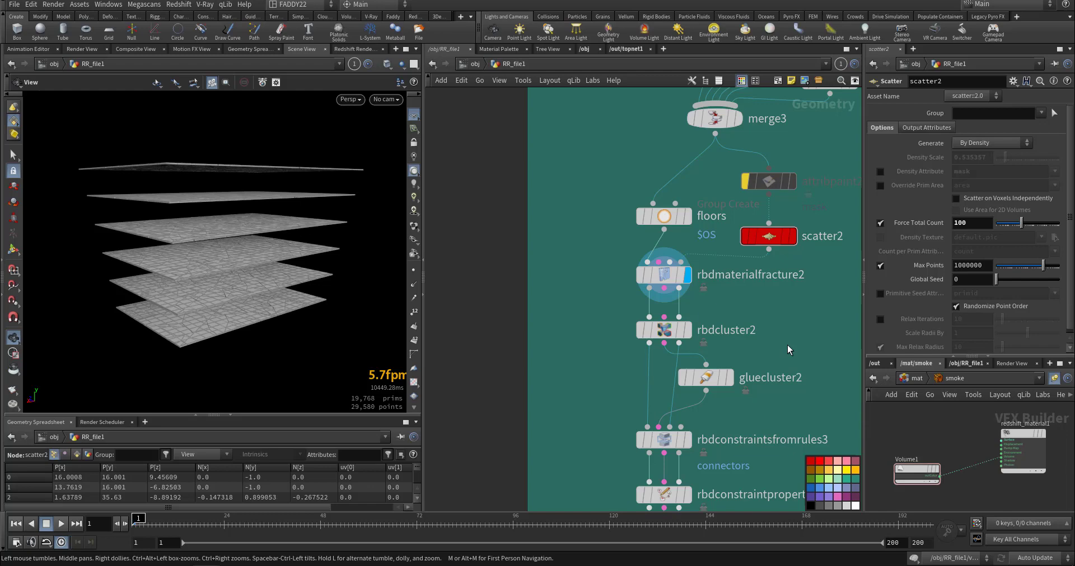
Display gluecluster2 to review its glue cluster strengths and look over the constraint nodes below it.
middle_drag(647, 334, 628, 224)
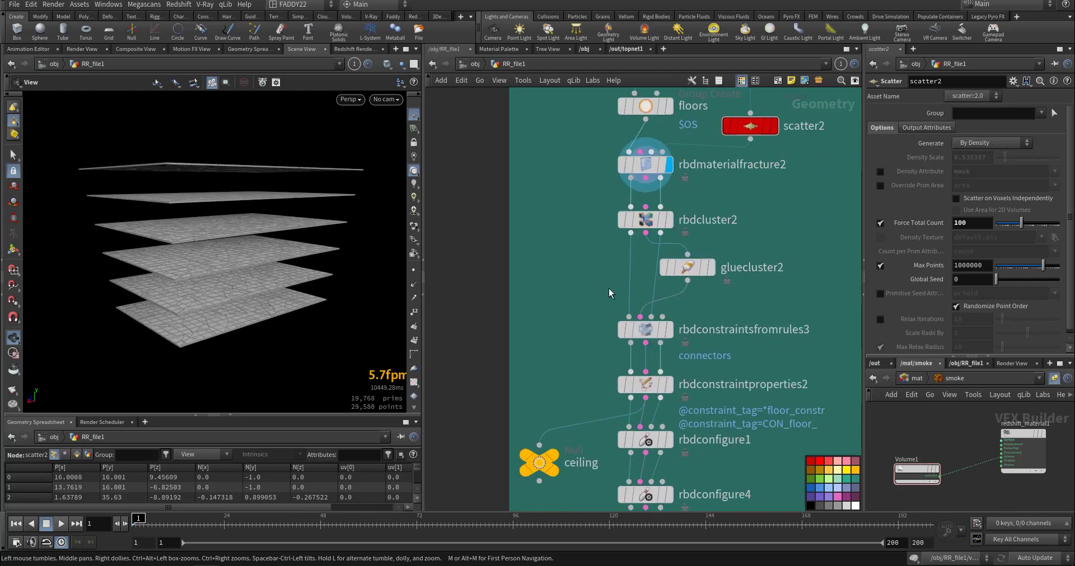
click(693, 271)
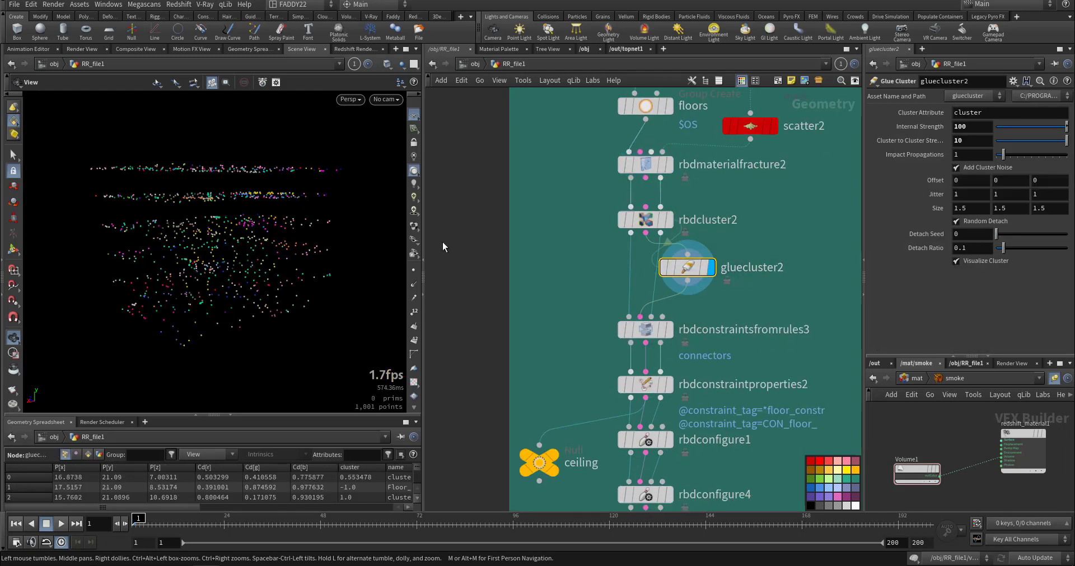
middle_drag(555, 345, 564, 193)
mouse_move(669, 394)
Go to the separate base branch and display the base group node and explodedview2 to examine the ground surface.
middle_drag(749, 368, 605, 413)
scroll(643, 406, down, 7)
middle_drag(683, 356, 609, 421)
scroll(650, 304, up, 3)
scroll(650, 301, up, 2)
middle_drag(693, 302, 596, 310)
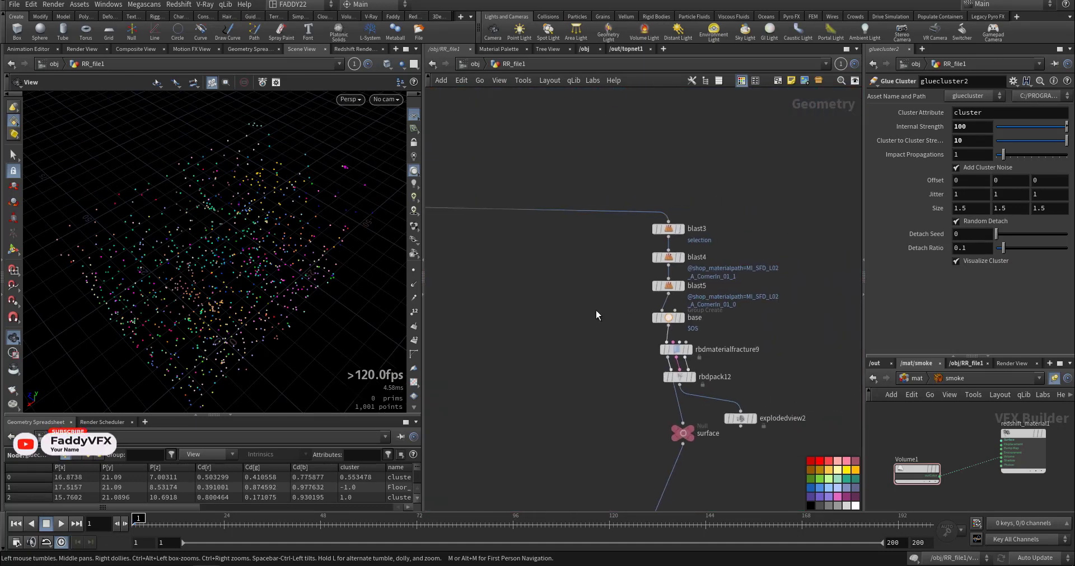
mouse_move(688, 349)
click(681, 318)
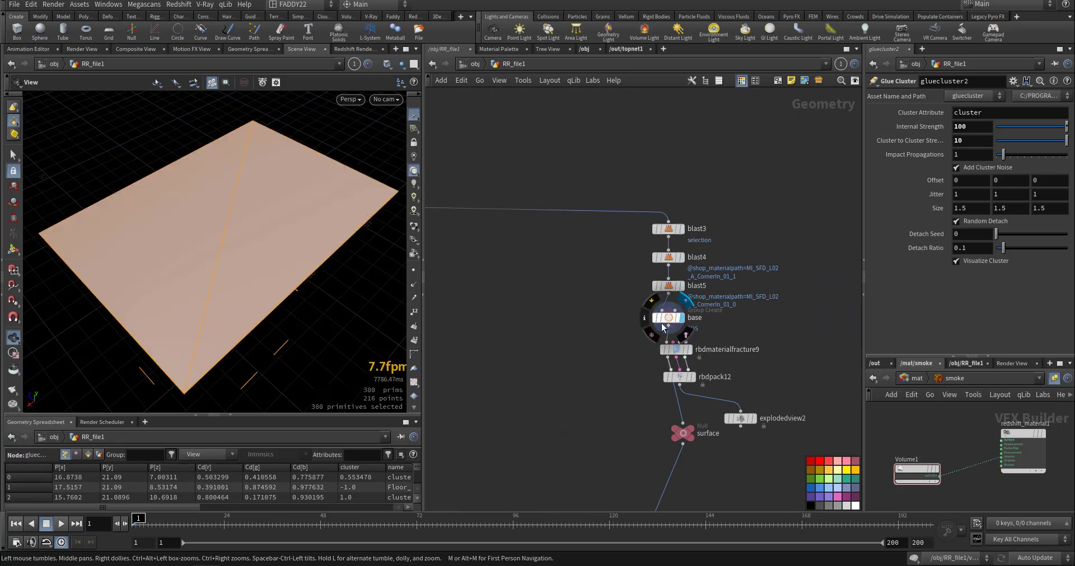
drag(295, 317, 287, 277)
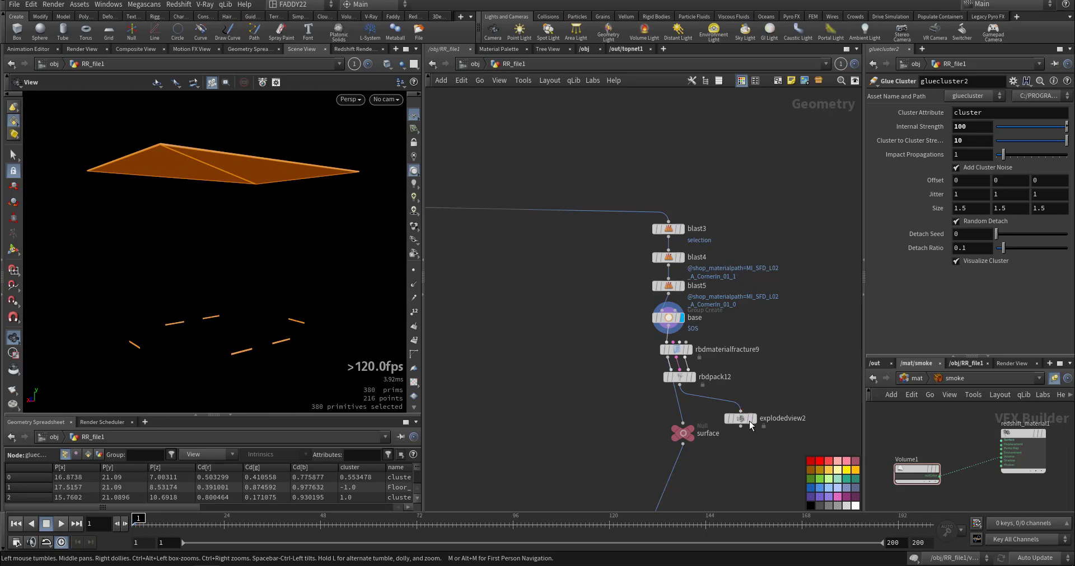
mouse_move(751, 425)
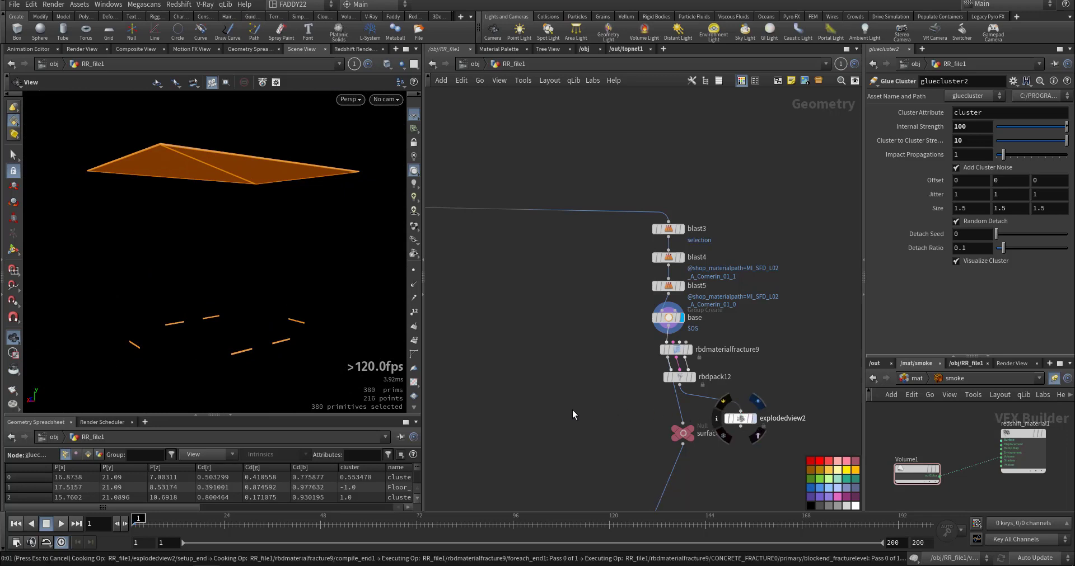
Go to the red network below the material branches and display merge1, where the fractured parts are combined.
middle_drag(564, 416, 688, 341)
scroll(676, 367, down, 8)
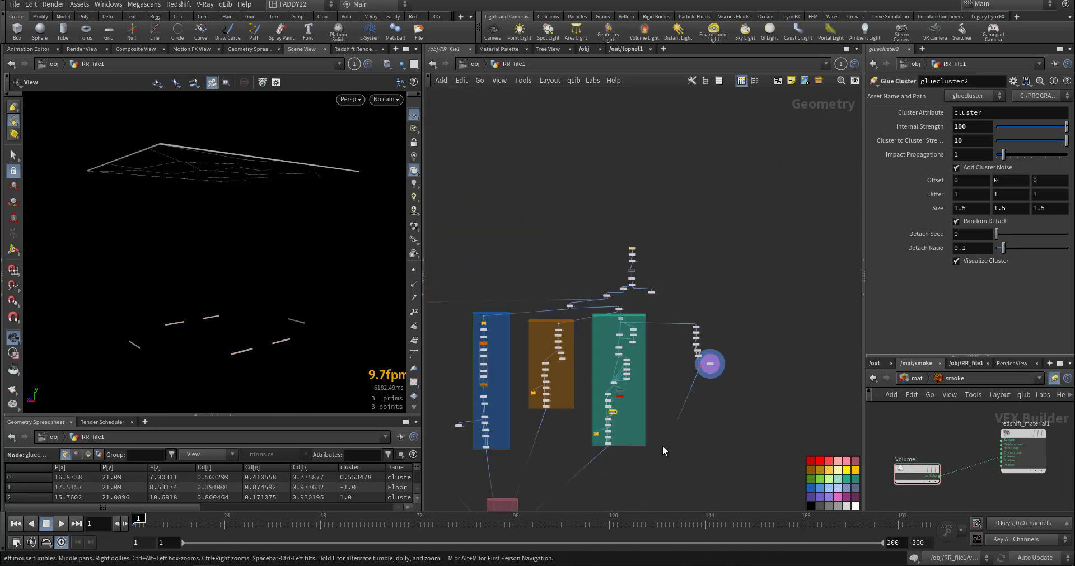
middle_drag(662, 445, 754, 323)
middle_drag(583, 416, 684, 373)
scroll(685, 375, up, 8)
mouse_move(723, 367)
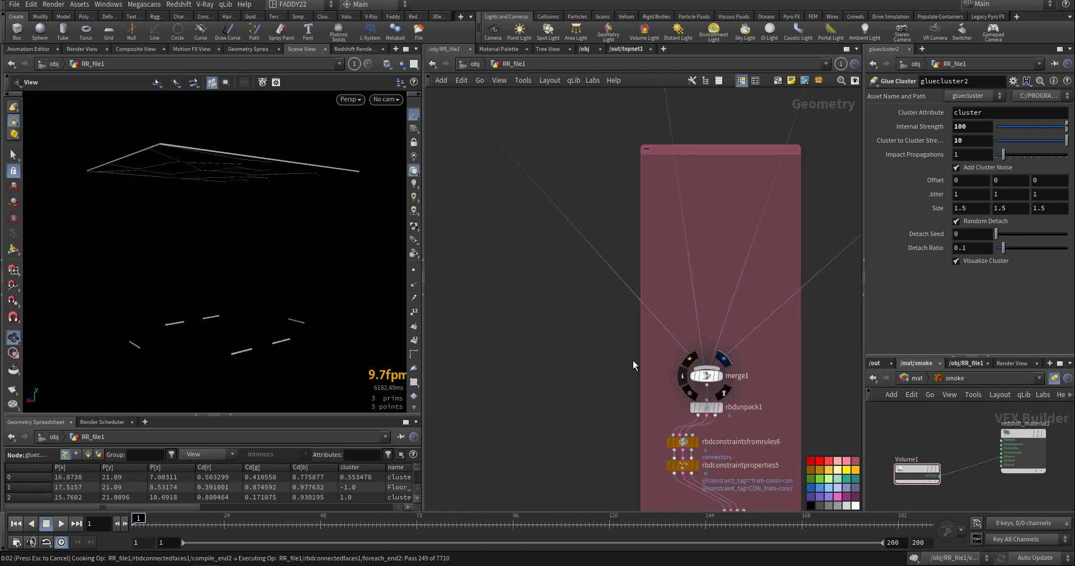
Review the frame-concrete, frame-glass and concrete-floor constraint nodes in the red network from rbdunpack1 to rbdpack5.
middle_drag(634, 374, 577, 251)
scroll(621, 328, up, 3)
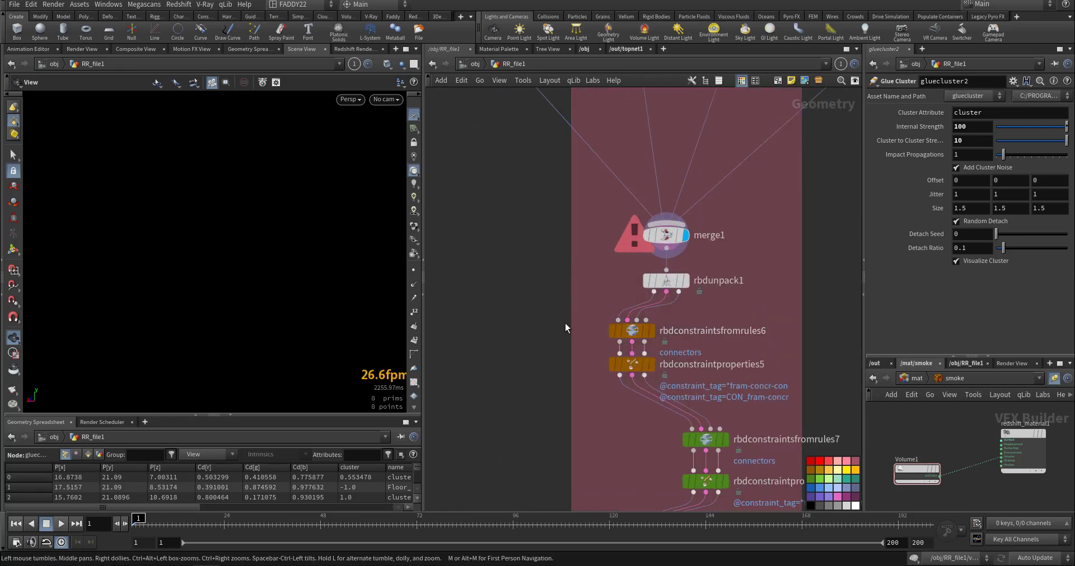
middle_drag(565, 324, 527, 241)
middle_drag(597, 339, 602, 224)
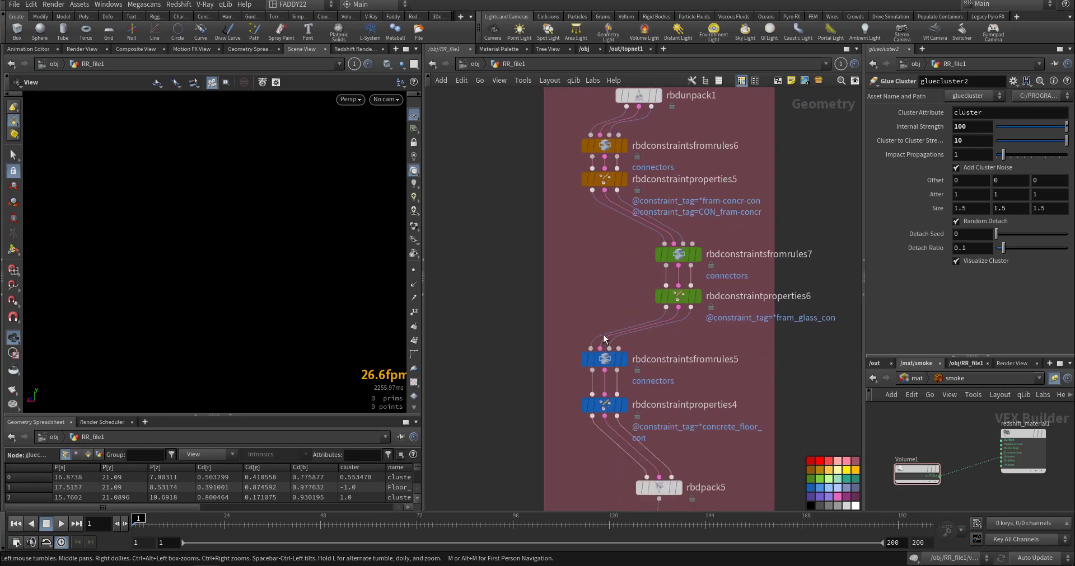
middle_drag(651, 284, 664, 195)
middle_drag(544, 283, 583, 221)
middle_drag(620, 351, 595, 284)
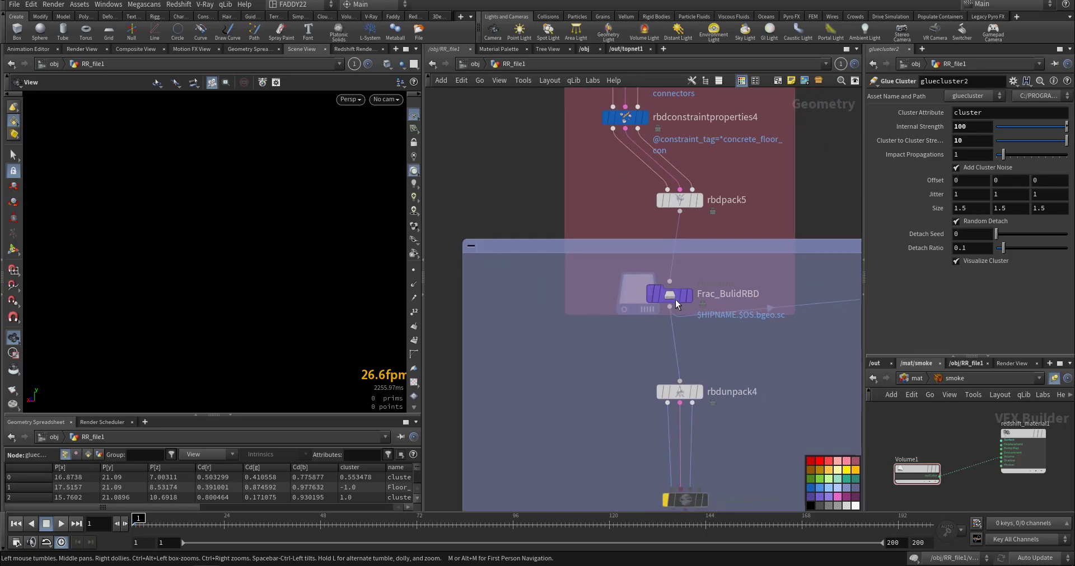
Display the Frac_BulidRBD file cache and rbdunpack4 to examine the cached fractured building.
click(691, 296)
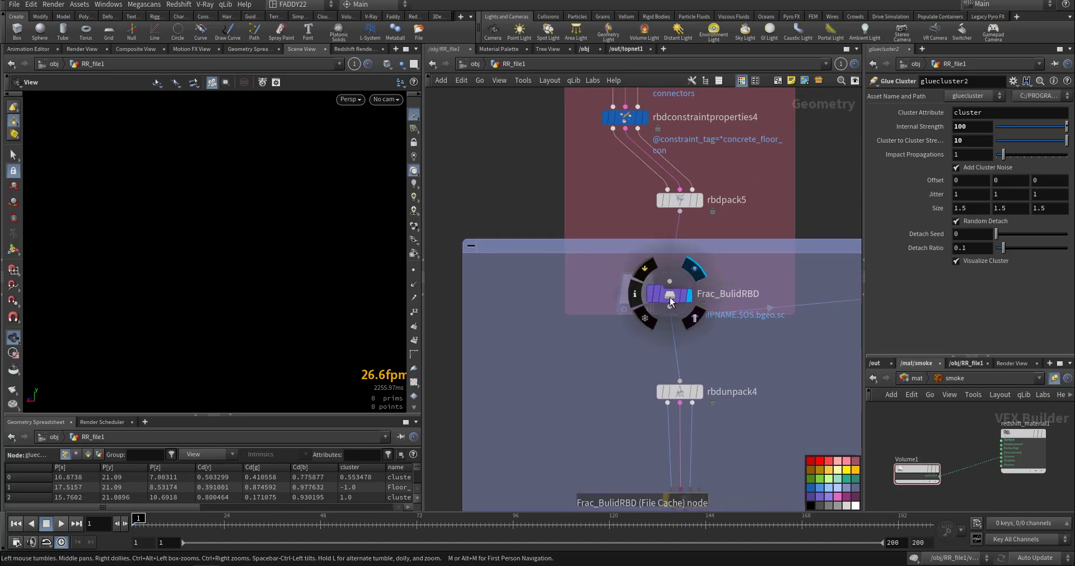
click(669, 297)
drag(271, 254, 302, 278)
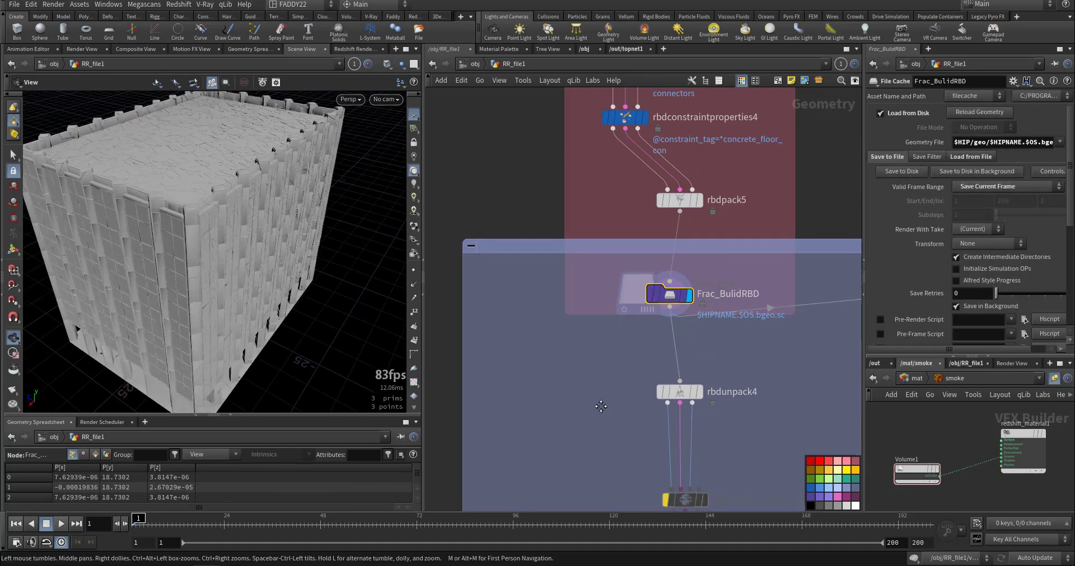
middle_drag(600, 406, 547, 284)
click(647, 271)
click(628, 272)
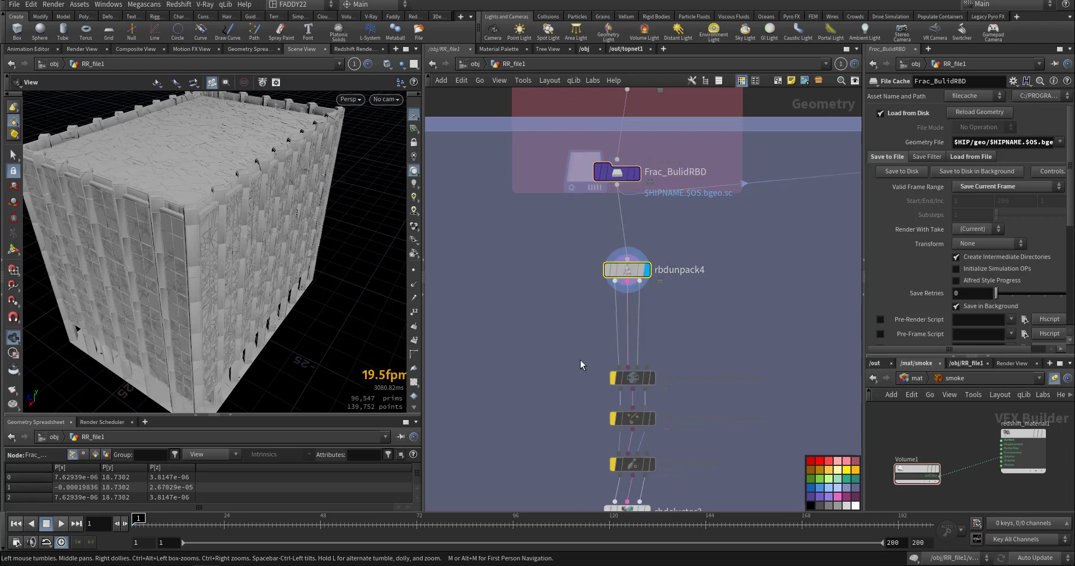
Display and select rbdcluster3 to review its cluster settings for the floors group.
middle_drag(561, 371, 577, 270)
middle_drag(569, 327, 596, 239)
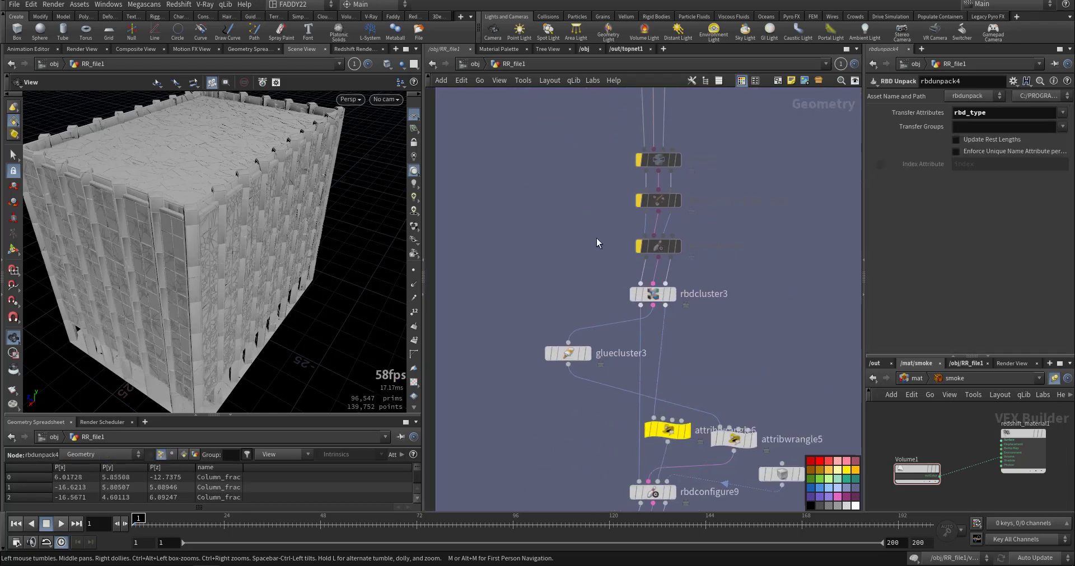
click(672, 295)
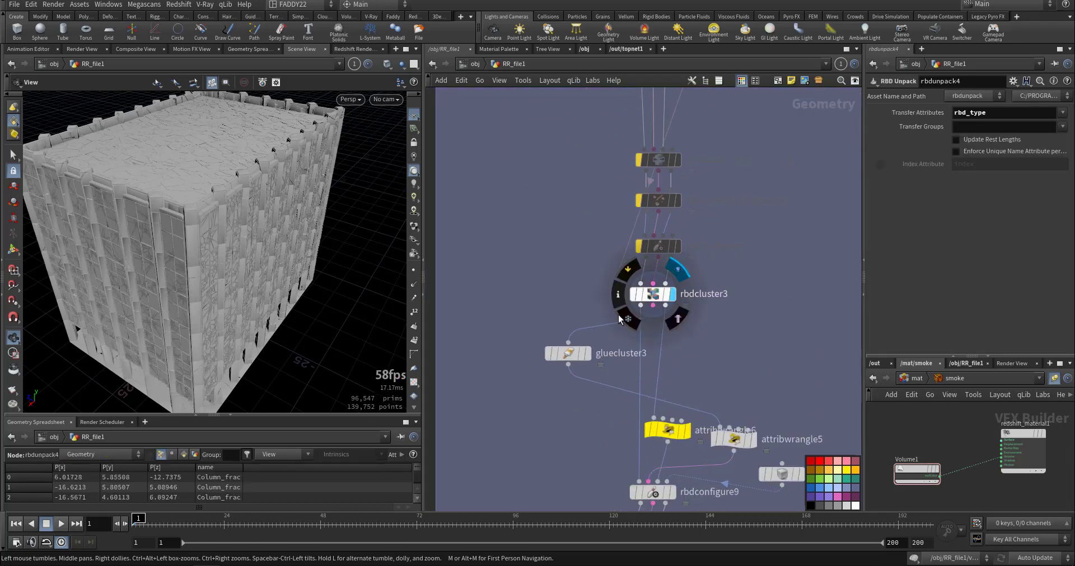
click(652, 294)
Display attribwrangle6 and examine its VEX code that sets the active attribute after frame 3.
middle_drag(539, 282, 534, 170)
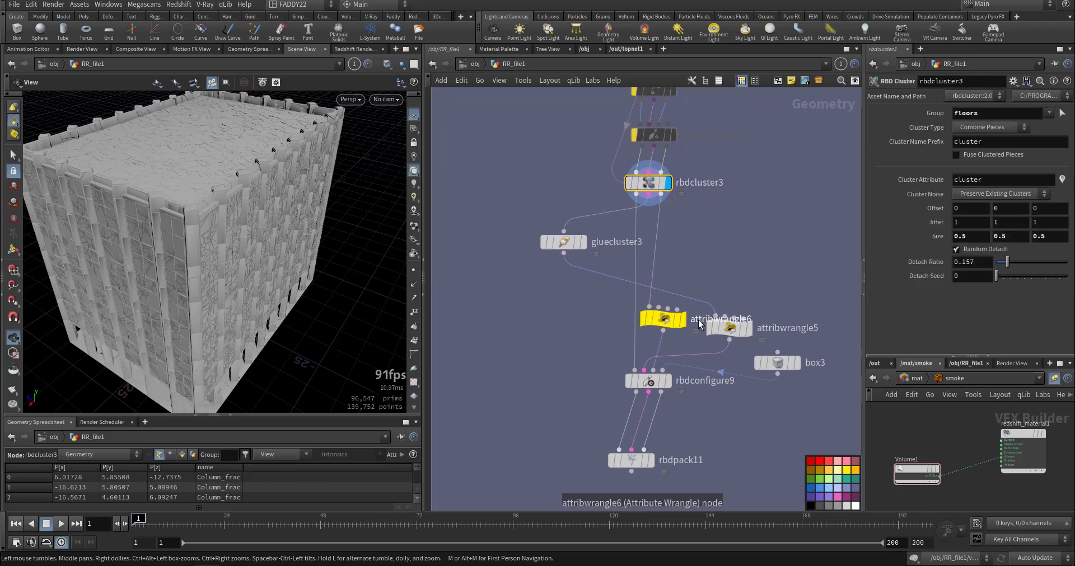
click(682, 320)
click(660, 324)
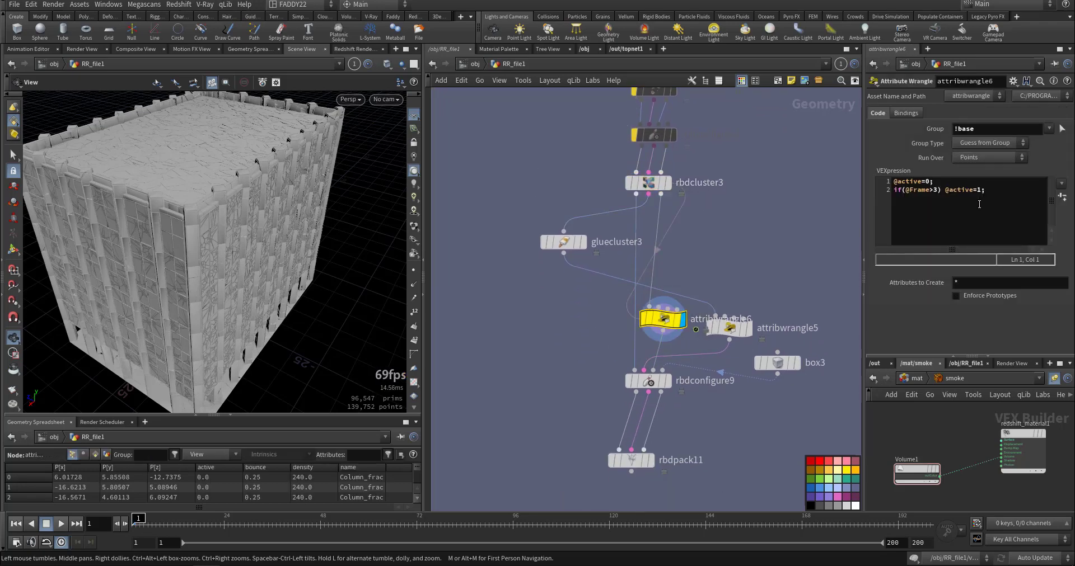
mouse_move(894, 181)
mouse_down()
mouse_move(934, 181)
mouse_move(889, 183)
mouse_up()
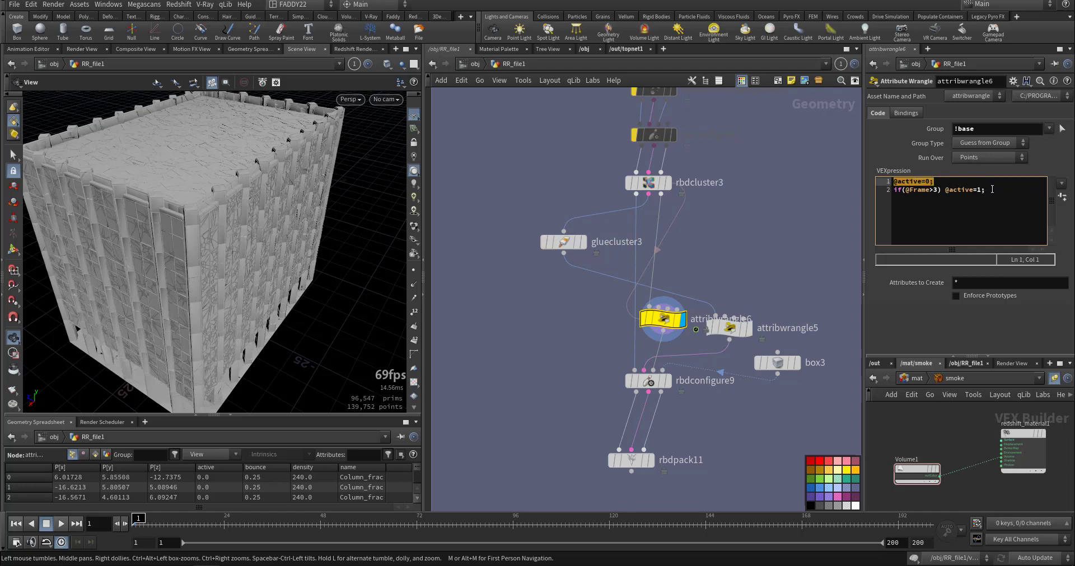
drag(991, 190, 930, 194)
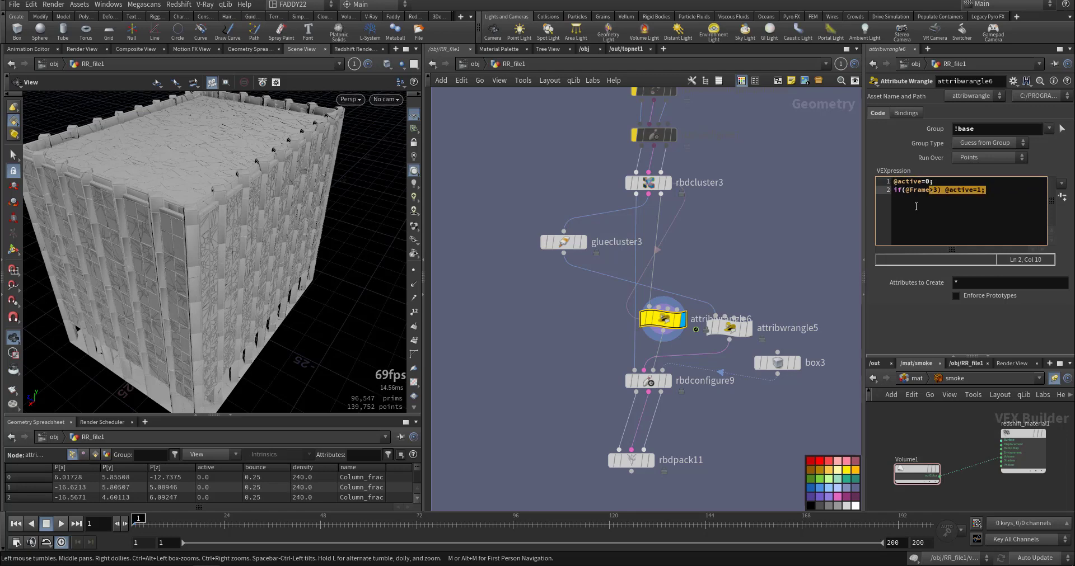
Select attribwrangle5 and examine its constraint group and strength expression.
middle_drag(770, 271, 752, 231)
click(714, 287)
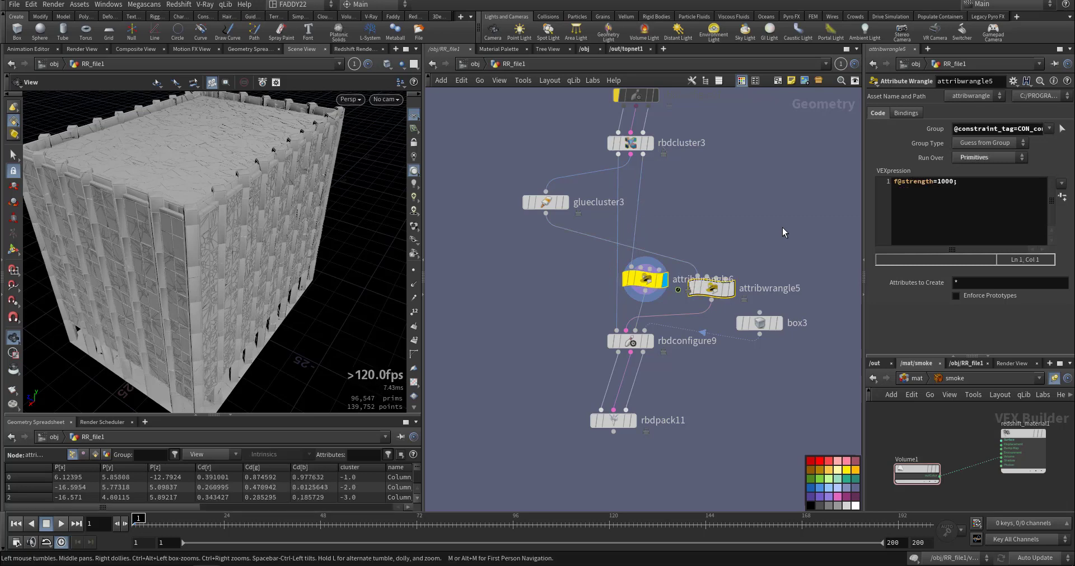
drag(762, 240, 688, 311)
drag(962, 180, 902, 186)
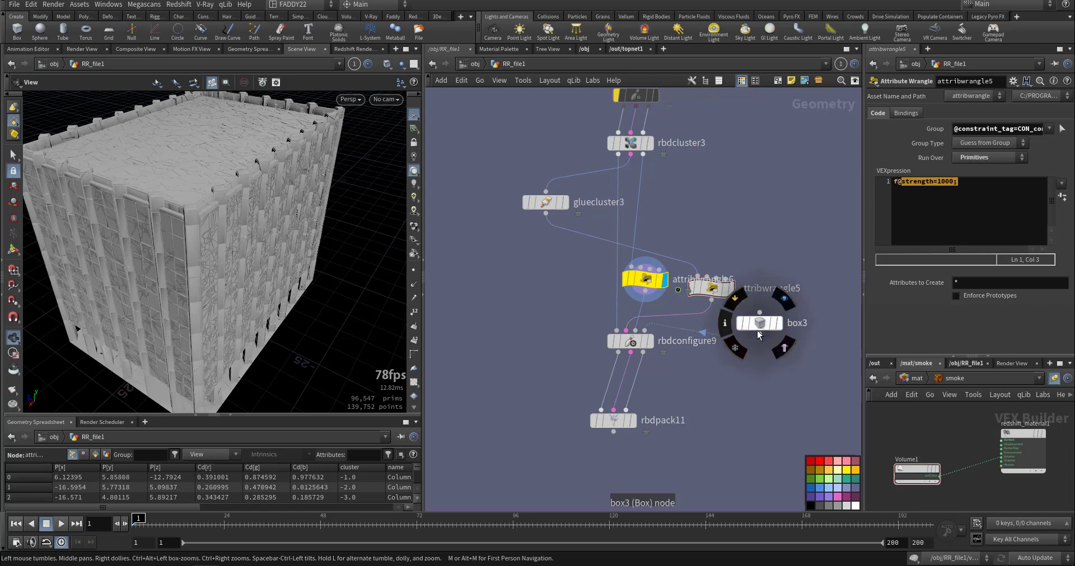
Display box3, then display and select rbdconfigure9 to examine its attribute and Bullet Data settings.
click(781, 323)
key(h)
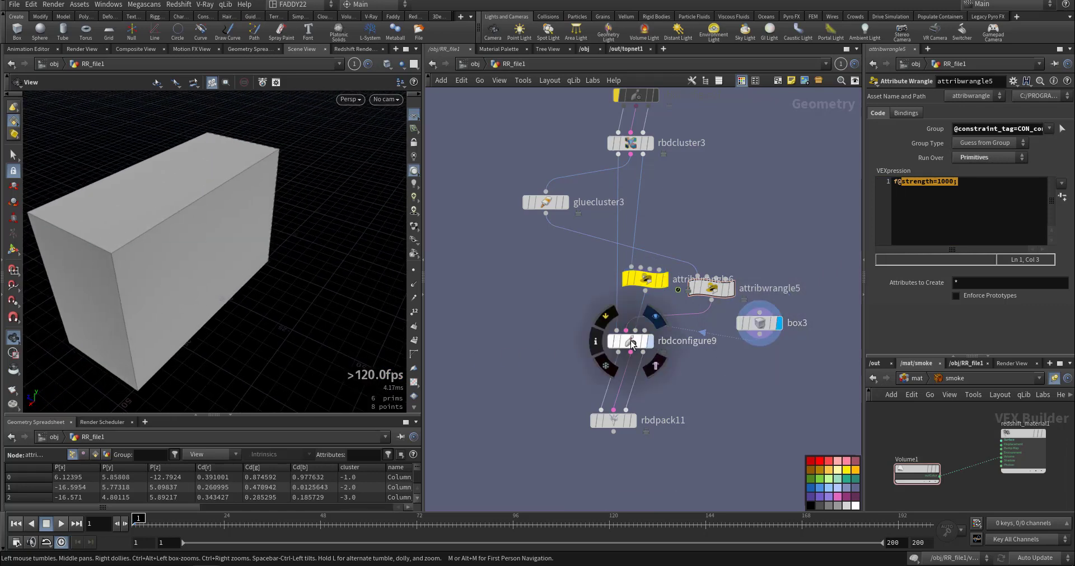
click(650, 341)
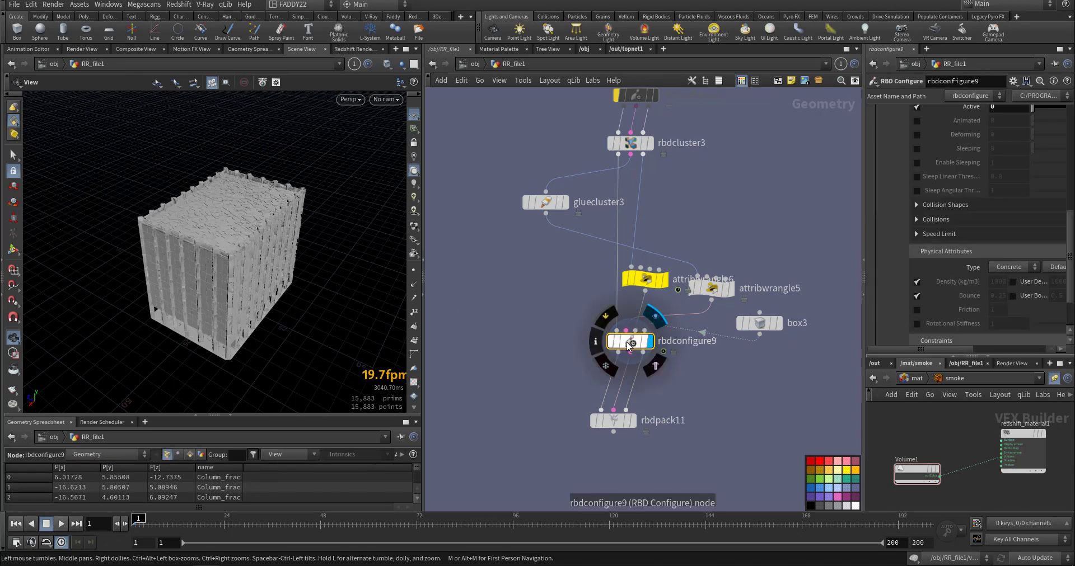
scroll(931, 231, up, 5)
scroll(931, 231, up, 5)
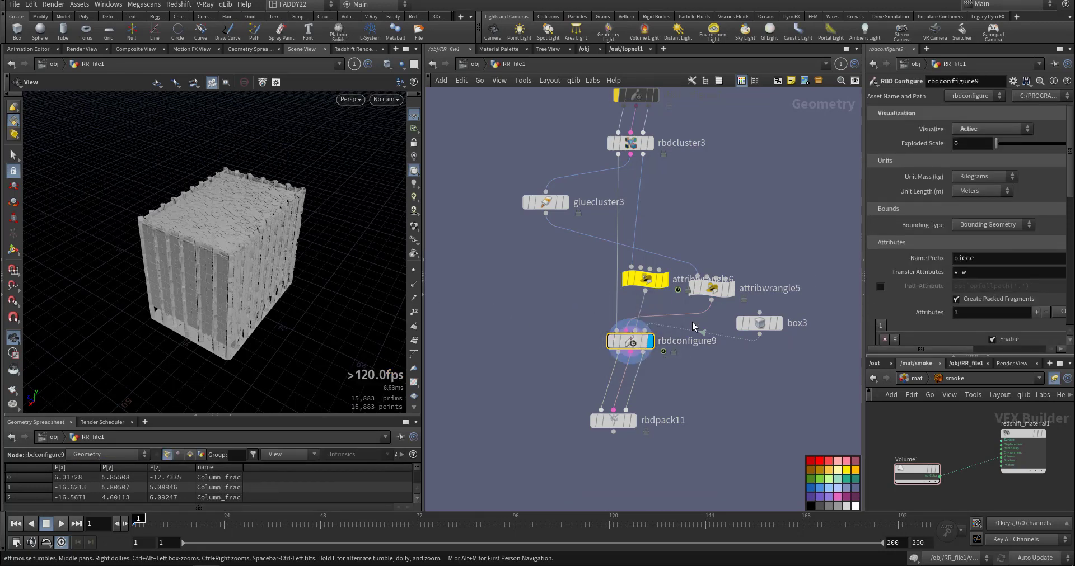
scroll(929, 269, down, 5)
click(917, 252)
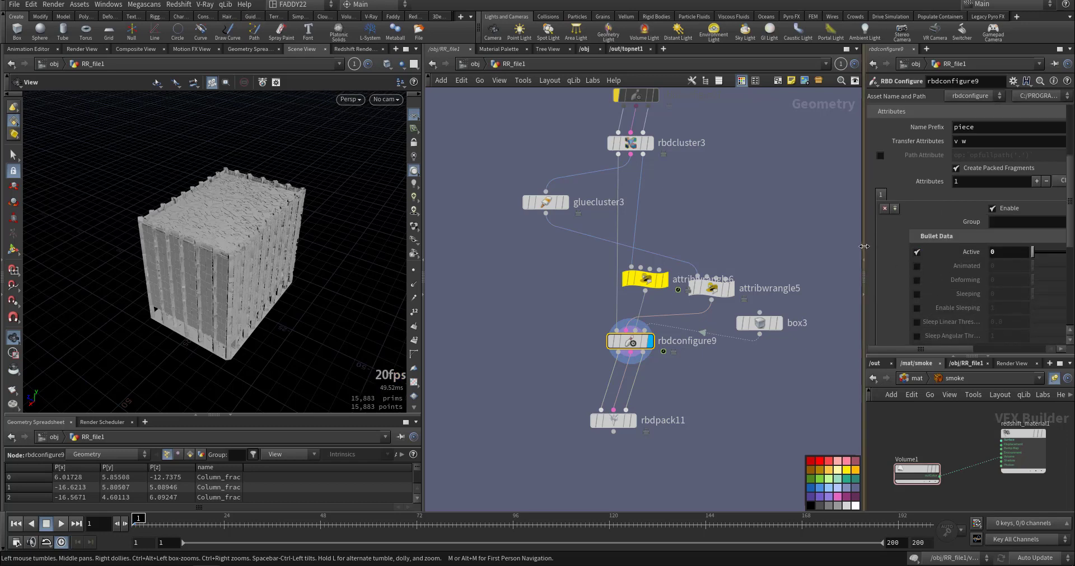
drag(863, 250, 836, 250)
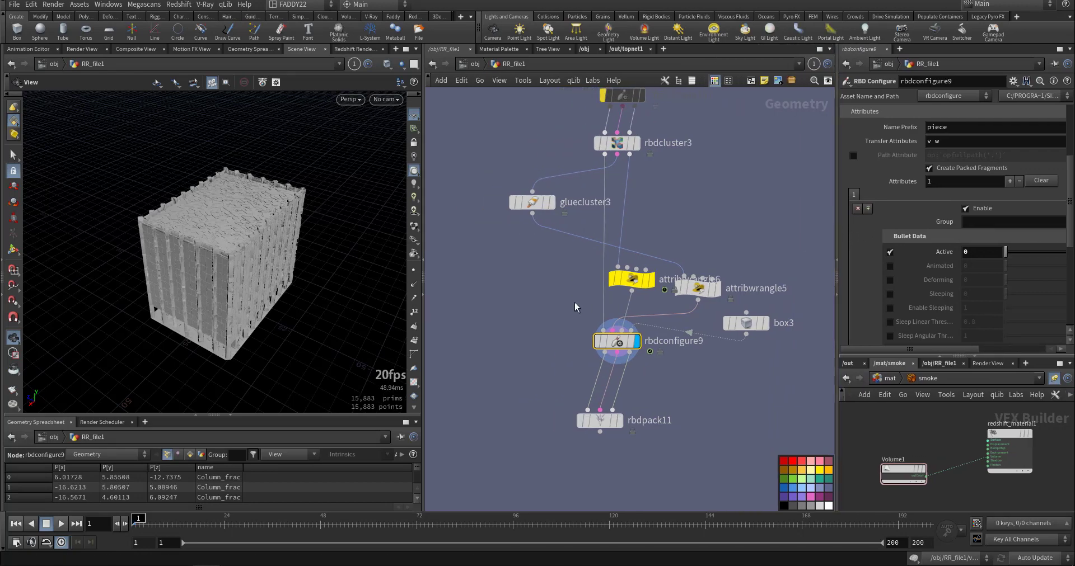
Select rbdpack11 and follow its output down to the rbdbulletsolver1 network.
middle_drag(658, 382, 662, 337)
drag(664, 327, 518, 397)
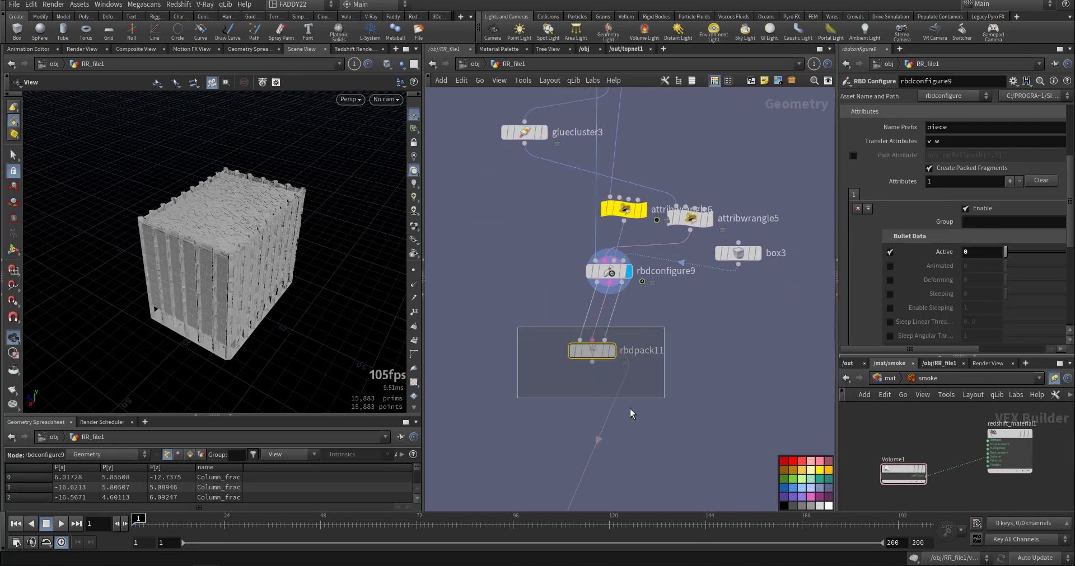
middle_drag(702, 380, 722, 270)
middle_drag(718, 328, 662, 197)
scroll(688, 308, down, 5)
scroll(687, 308, down, 3)
middle_drag(692, 345, 691, 277)
scroll(671, 280, up, 10)
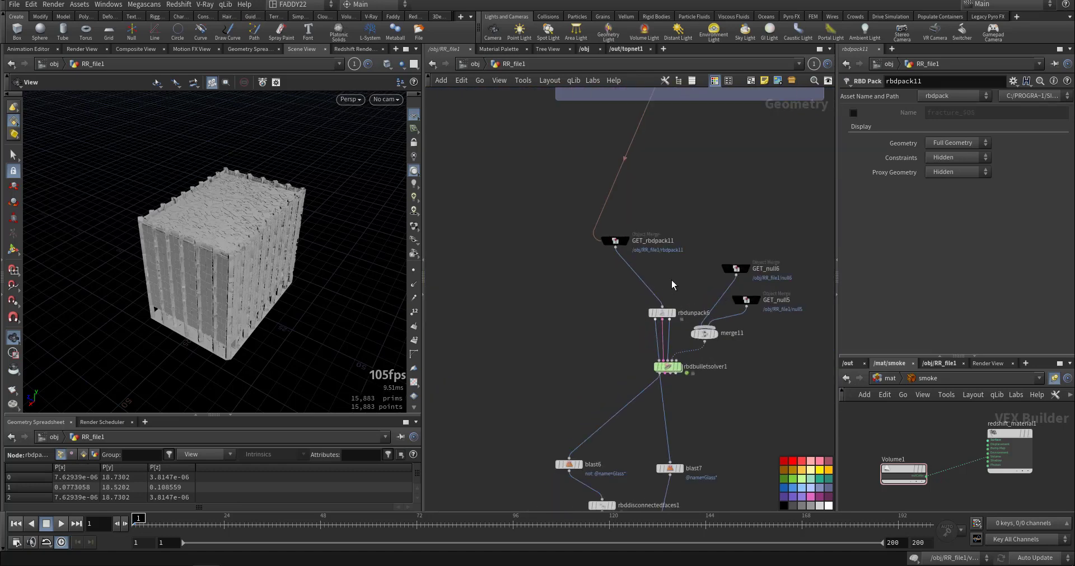
mouse_move(674, 276)
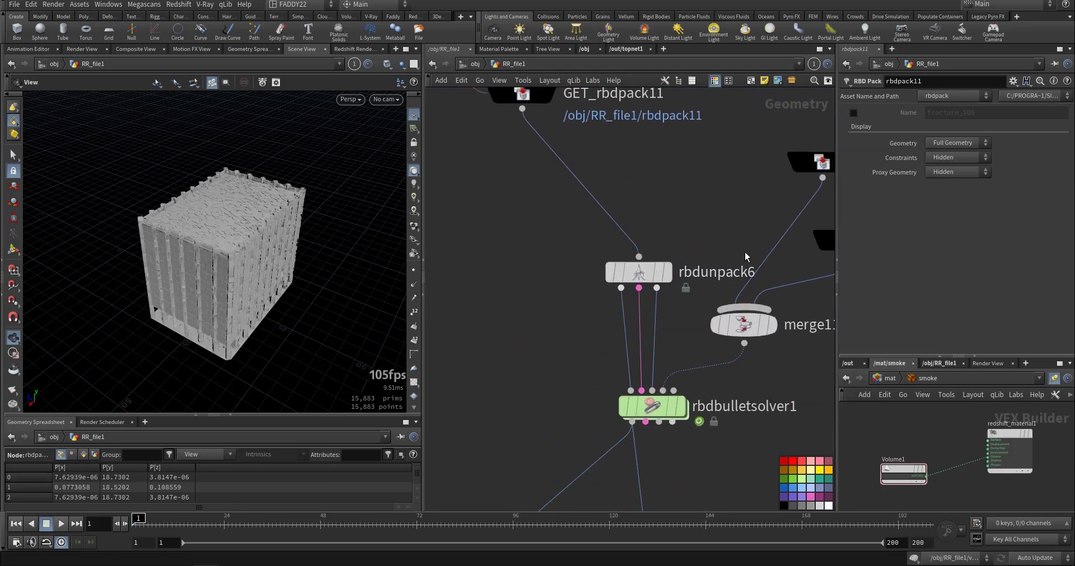
Select GET_rbdpack11 and examine the solver inputs coming from rbdunpack6, GET_null6 and GET_null5.
middle_drag(694, 271, 698, 238)
middle_drag(556, 284, 518, 316)
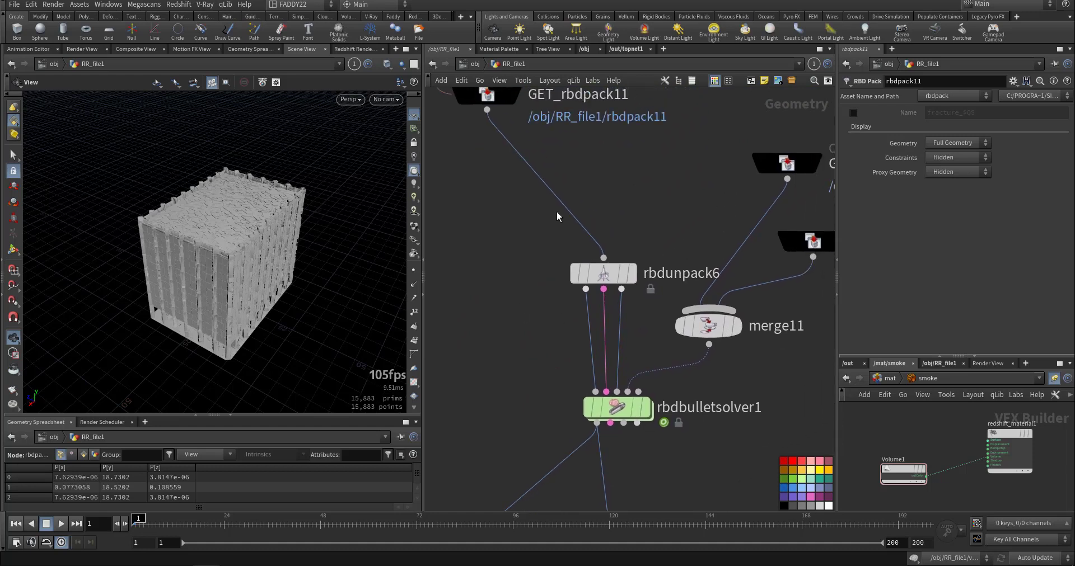
mouse_move(620, 203)
middle_down()
mouse_move(542, 267)
mouse_move(615, 315)
mouse_move(438, 253)
middle_up()
click(480, 209)
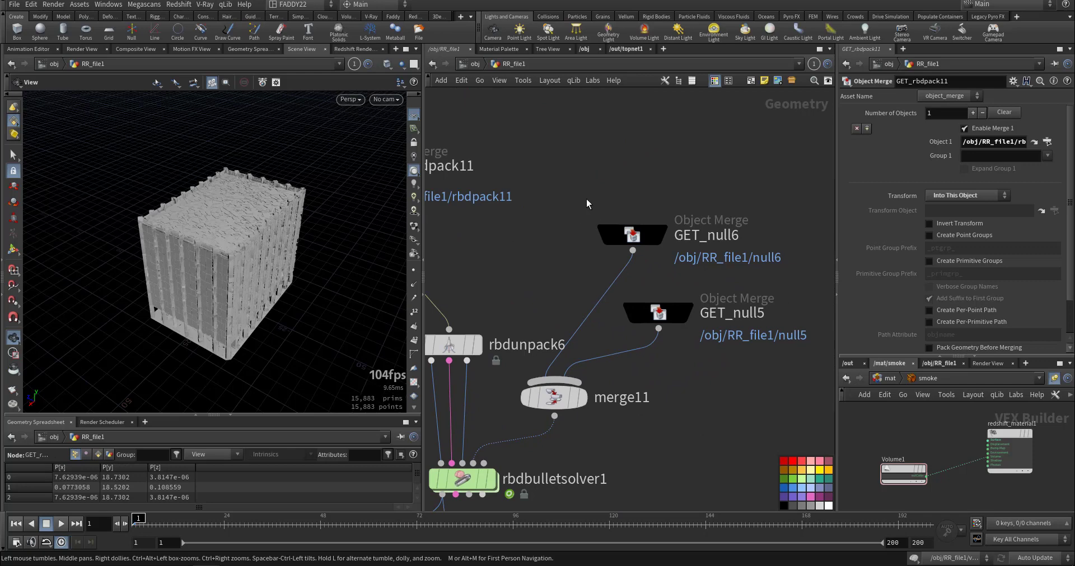
drag(574, 184, 726, 347)
middle_drag(595, 441, 786, 325)
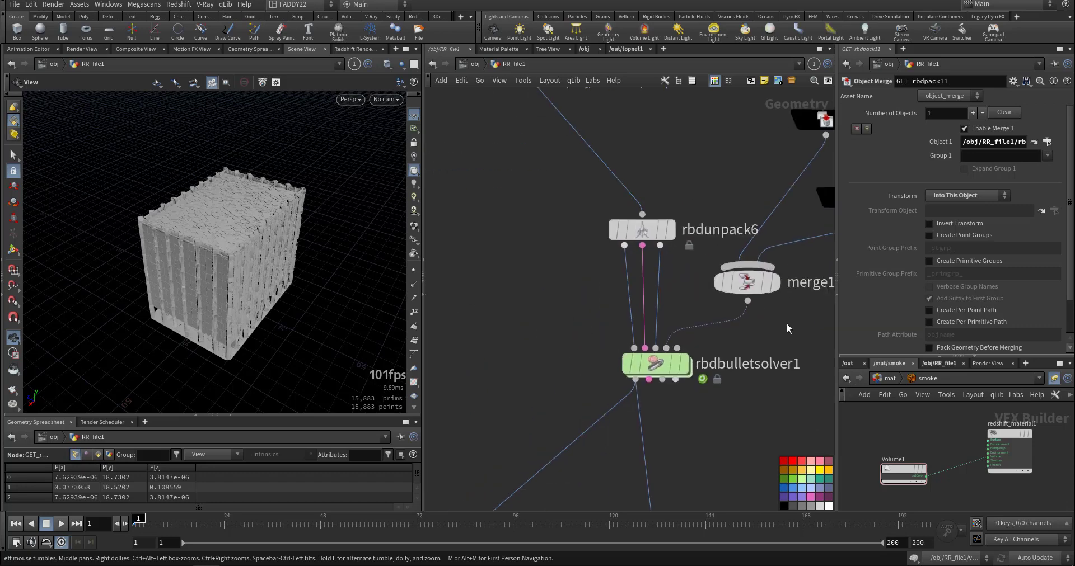
Follow the solver output past the blast and merge nodes, and display and select the BUILDING file cache.
middle_drag(722, 410, 693, 263)
scroll(690, 306, down, 4)
middle_drag(691, 330, 726, 224)
middle_drag(680, 418, 717, 333)
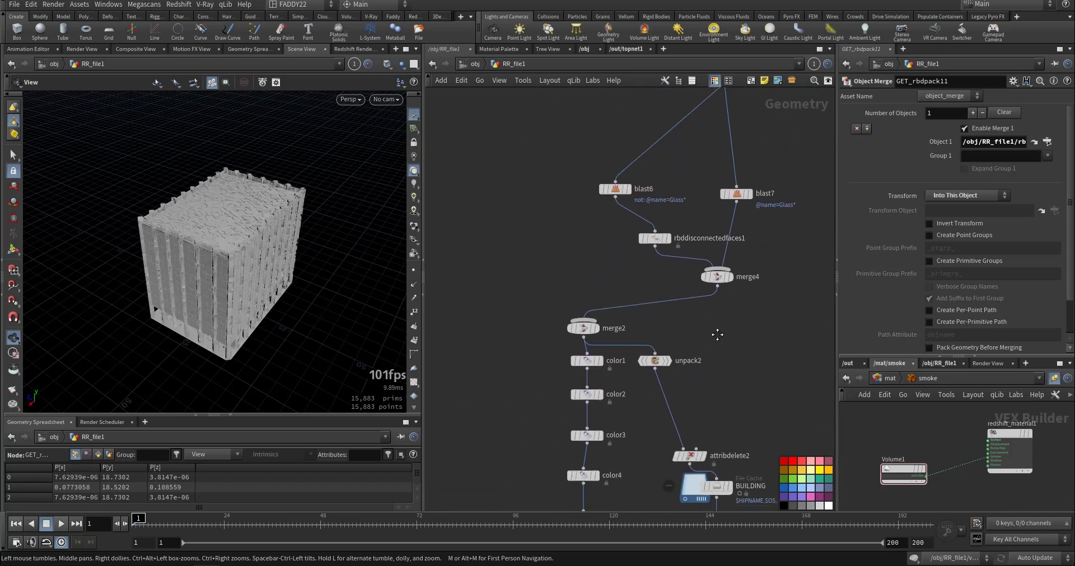
middle_drag(709, 382, 713, 290)
middle_drag(716, 326, 695, 255)
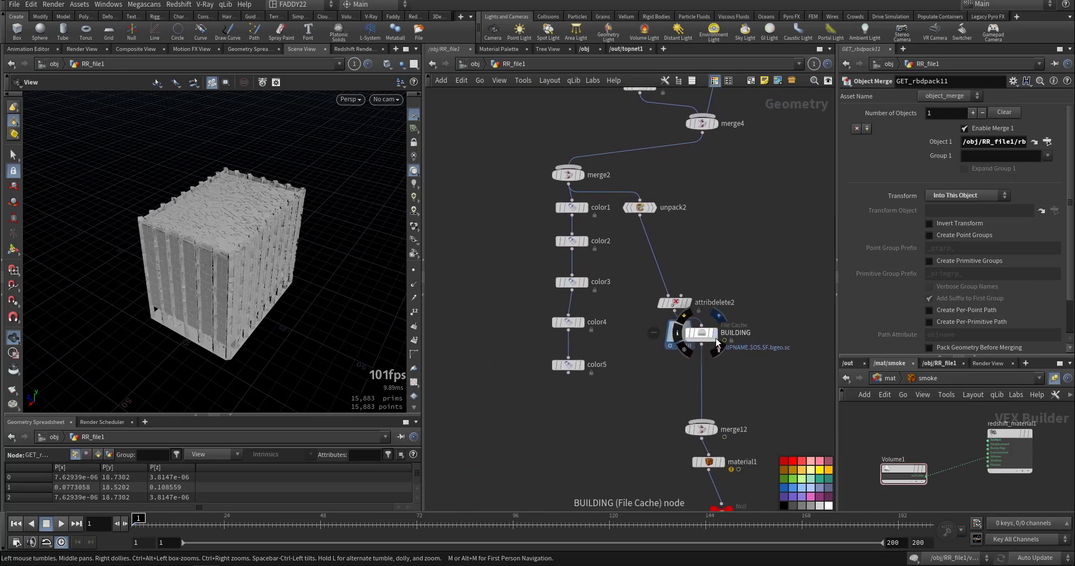
click(714, 333)
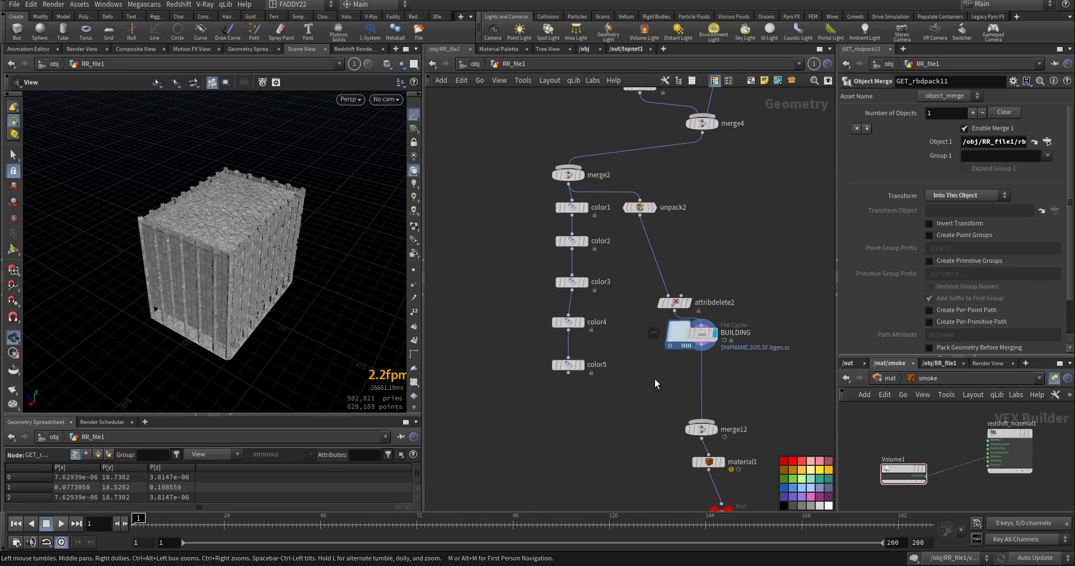
click(692, 338)
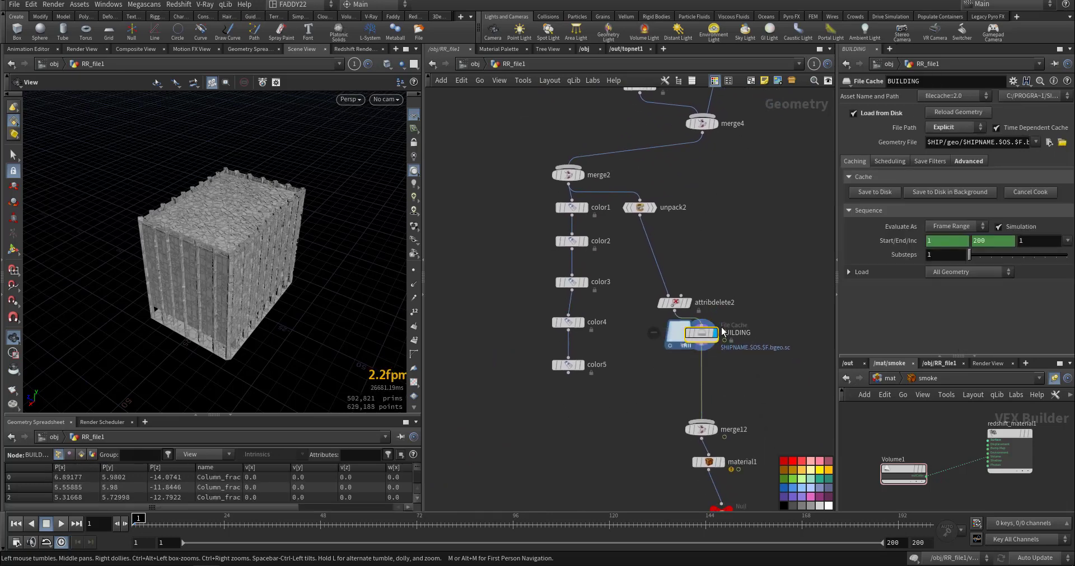
Scrub the BUILDING cache to frame 26 and inspect the building's breaking facade up close.
click(202, 519)
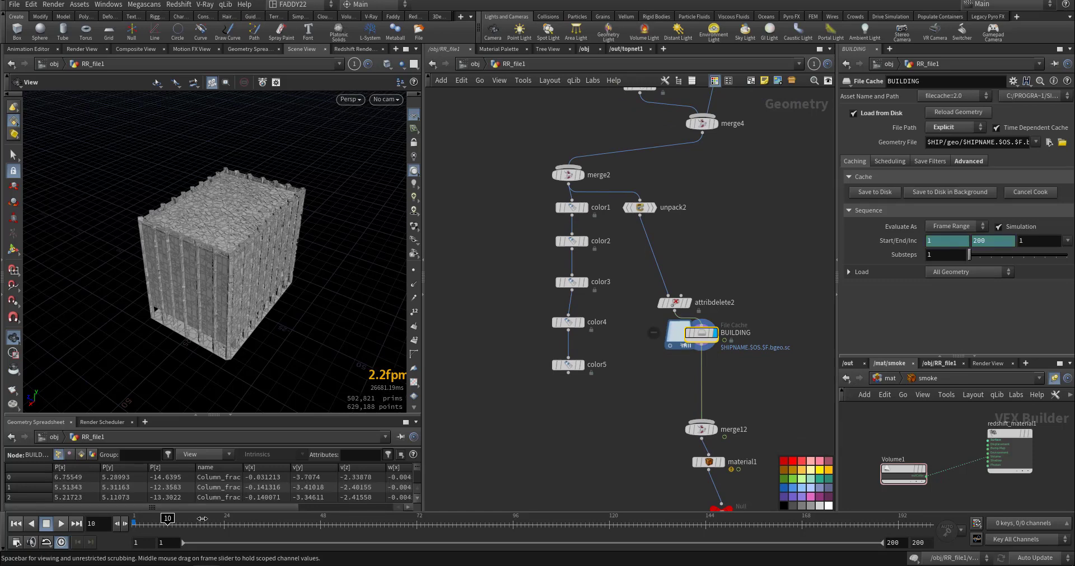
click(231, 524)
right_drag(211, 271, 315, 263)
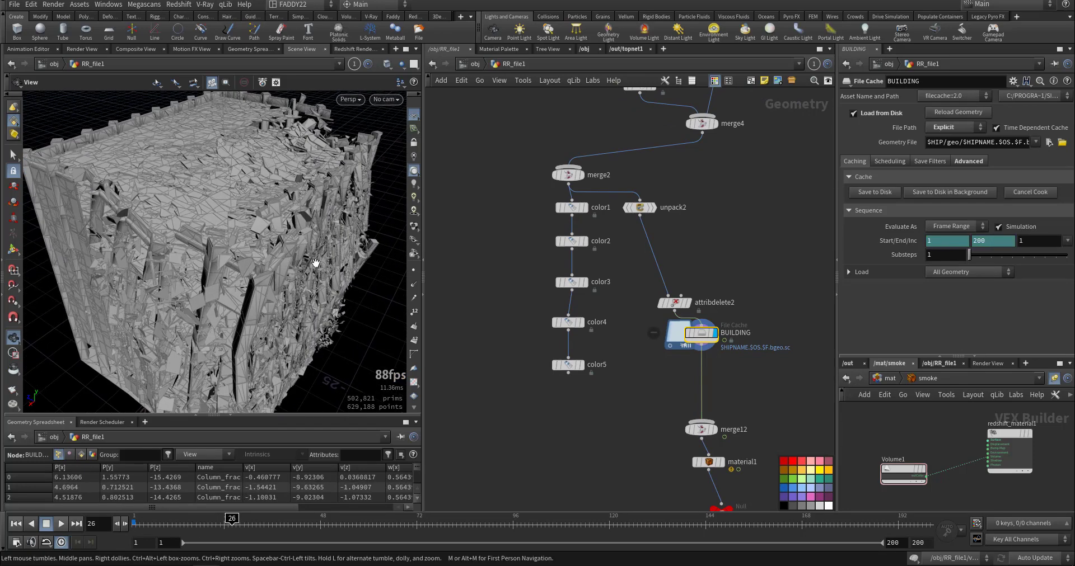
drag(316, 263, 322, 243)
Overview the whole RR_file1 network, return to the object level and open RR_Larg_Debri.
middle_drag(607, 464, 651, 429)
middle_drag(632, 376, 616, 439)
scroll(616, 444, down, 7)
middle_drag(692, 416, 624, 476)
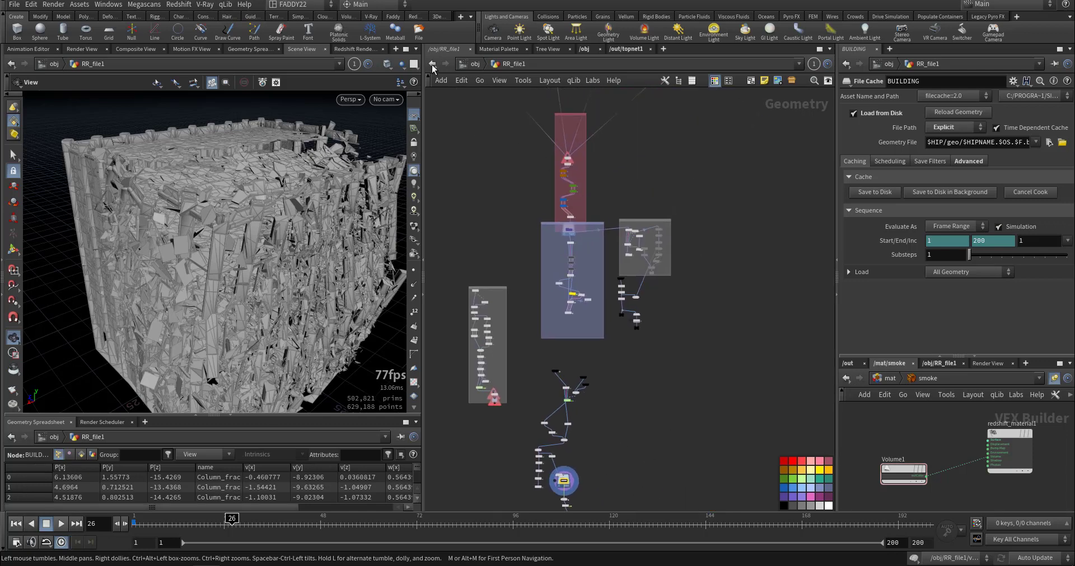
key(ctrl+Up)
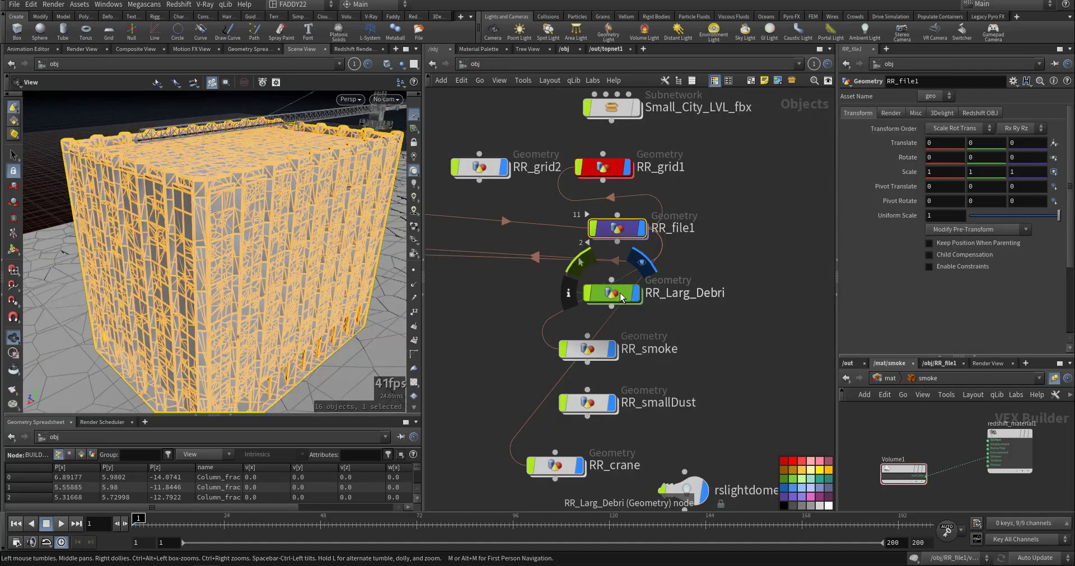
double_click(614, 293)
Display object_merge1 and blast1 in turn to compare the imported building with its isolated concrete_grp and floors groups.
middle_drag(648, 317, 647, 398)
scroll(637, 249, up, 8)
mouse_move(642, 343)
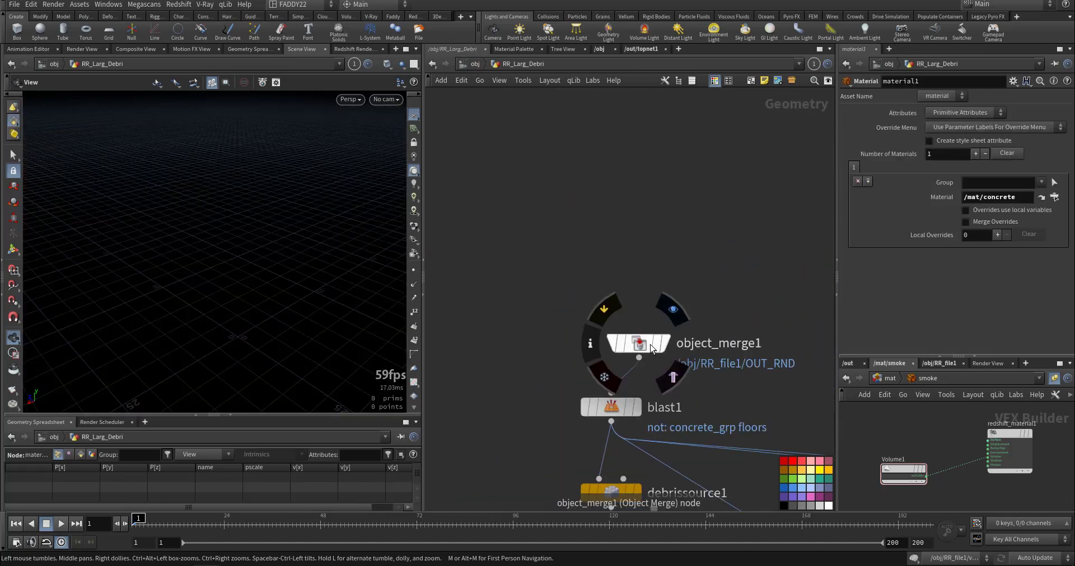
click(673, 313)
middle_drag(553, 259, 559, 161)
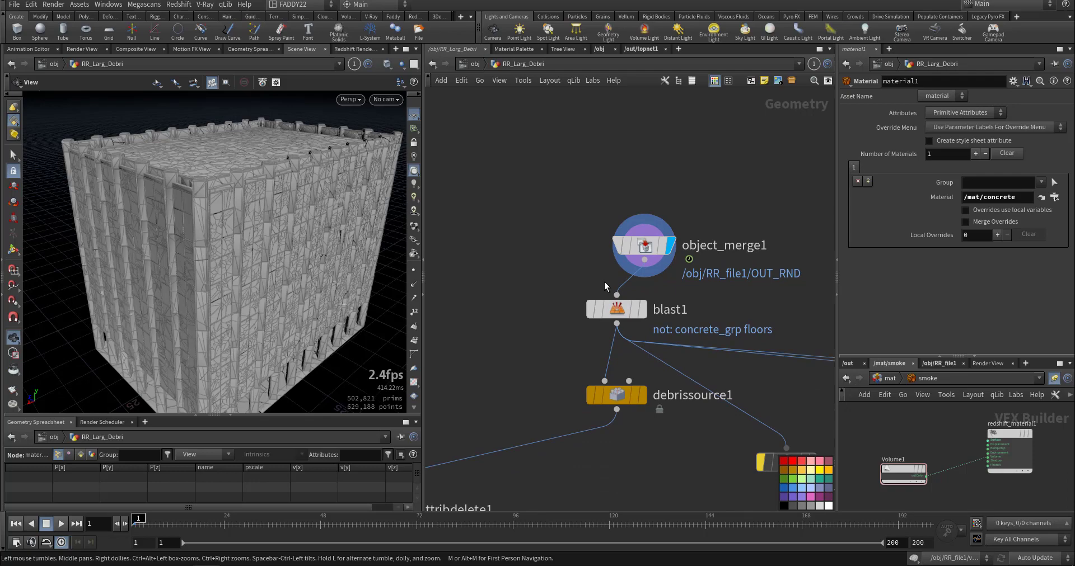
click(643, 309)
drag(243, 251, 246, 207)
middle_drag(520, 340, 526, 261)
Display and select debrissource1 and examine its post-process Speed Threshold and Volume Threshold.
mouse_move(649, 316)
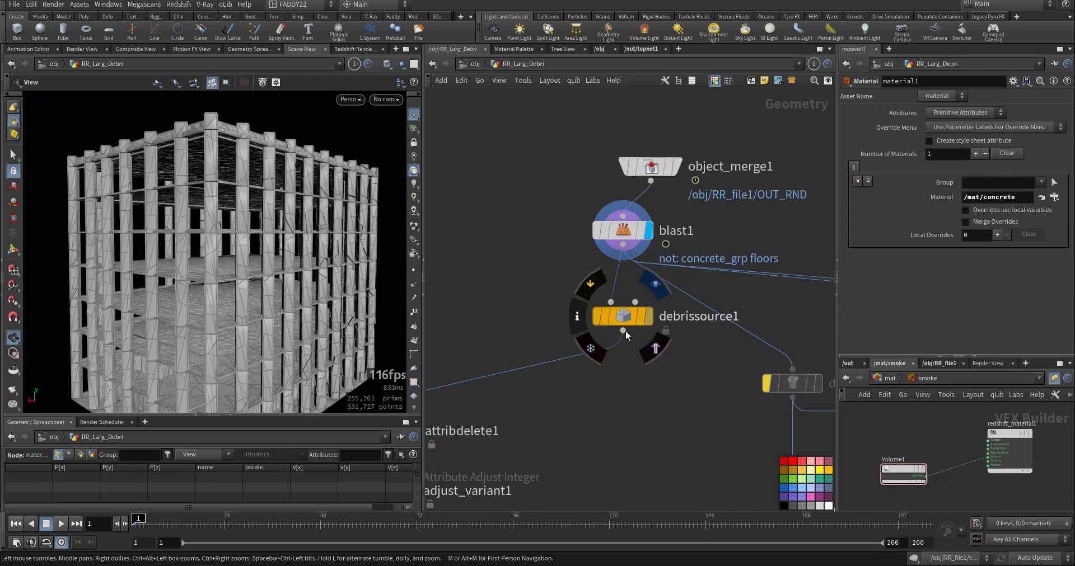
middle_drag(669, 401, 731, 353)
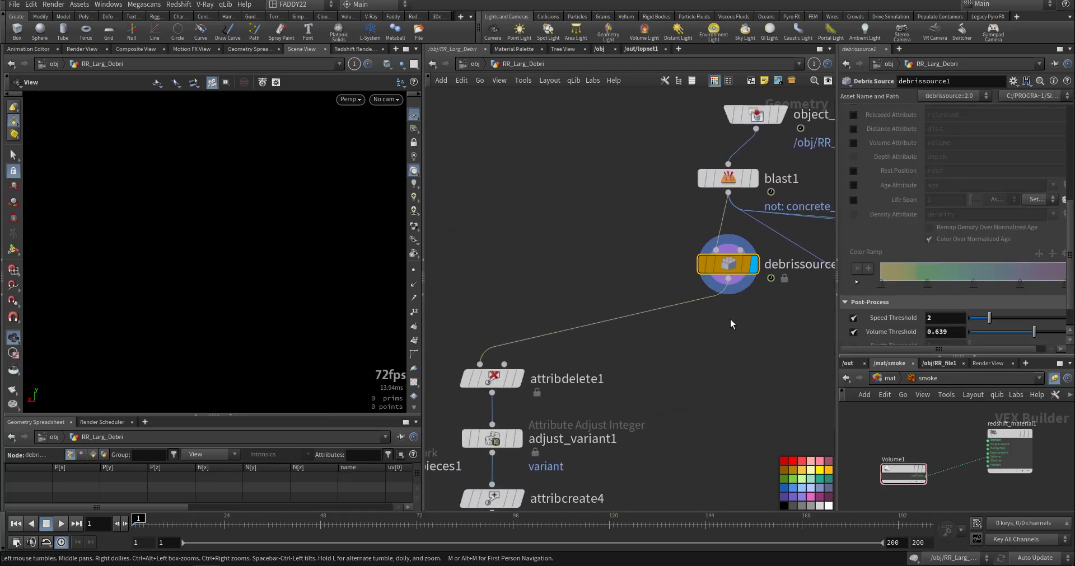
scroll(907, 320, down, 2)
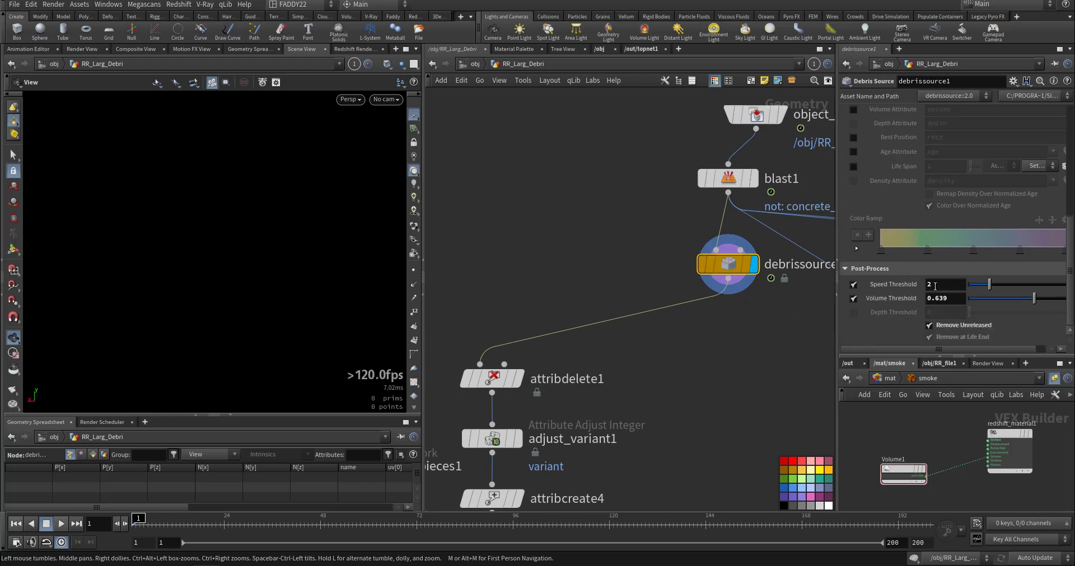
drag(936, 284, 843, 310)
Play the simulation up to frame 8 to preview the points emitted by debrissource1.
click(646, 400)
key(Up)
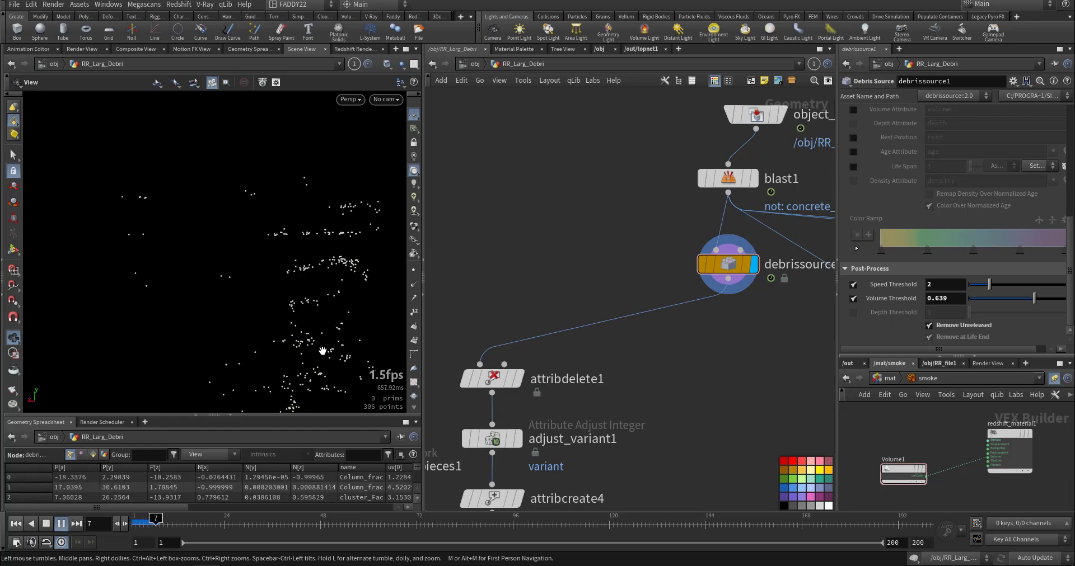
key(Escape)
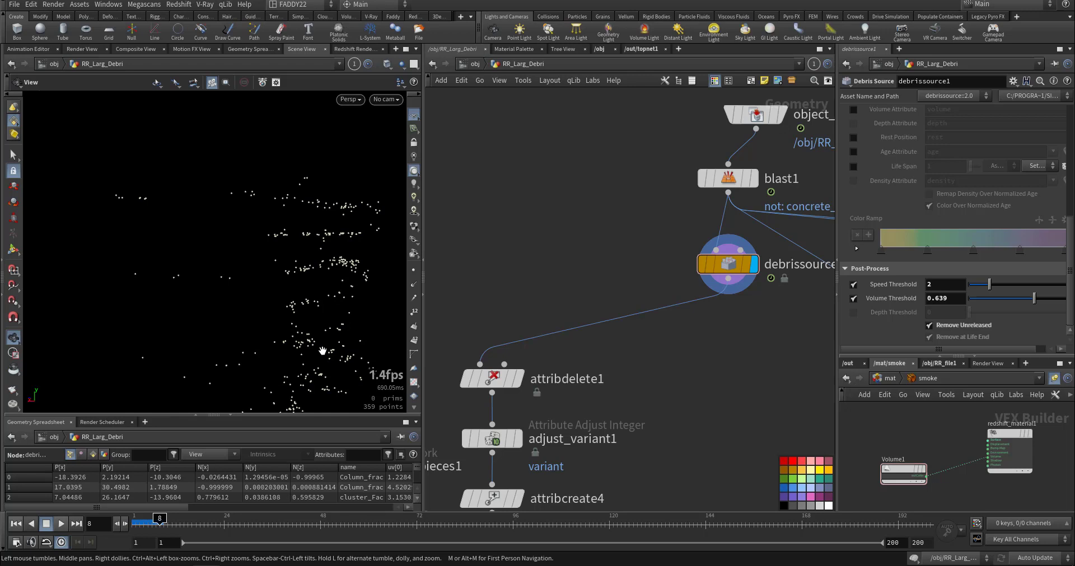
Display and select attribdelete1 to examine which point attributes it removes.
middle_drag(475, 314, 500, 287)
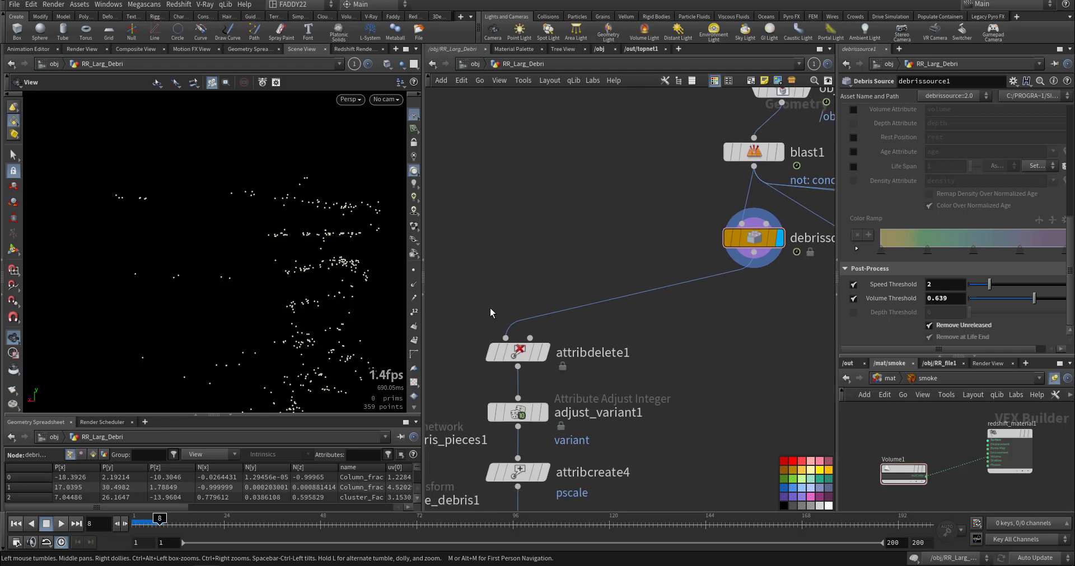
middle_drag(627, 398, 683, 347)
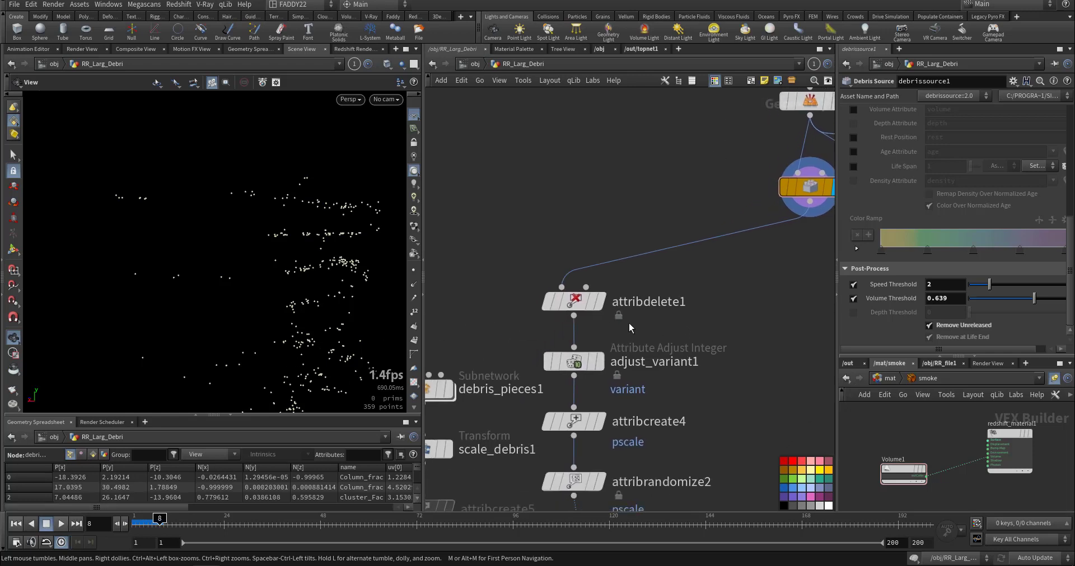
click(600, 301)
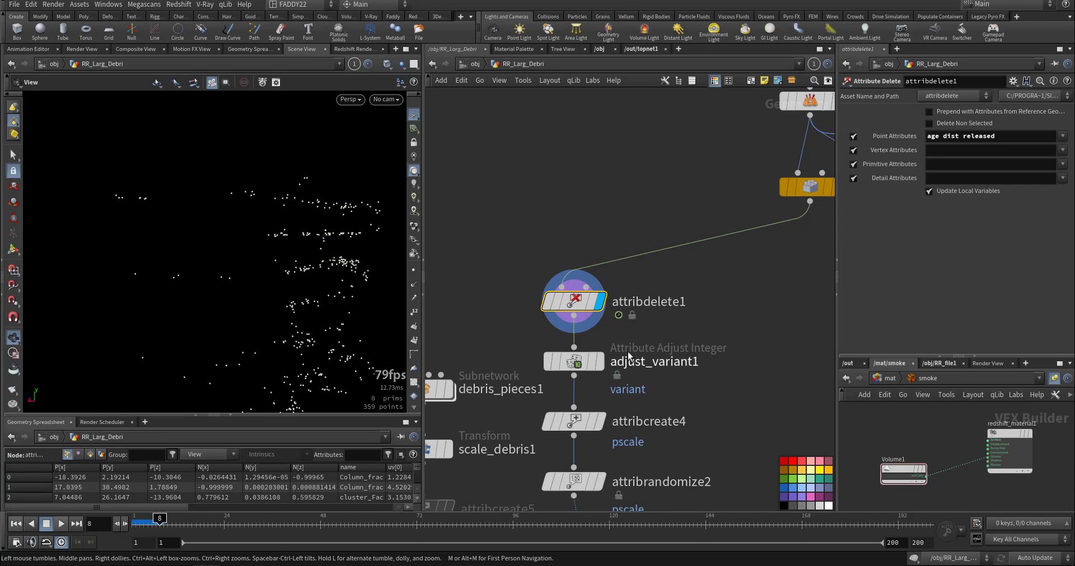
Display copy_debris1 and inspect the instanced debris pieces up close.
middle_drag(671, 459, 771, 362)
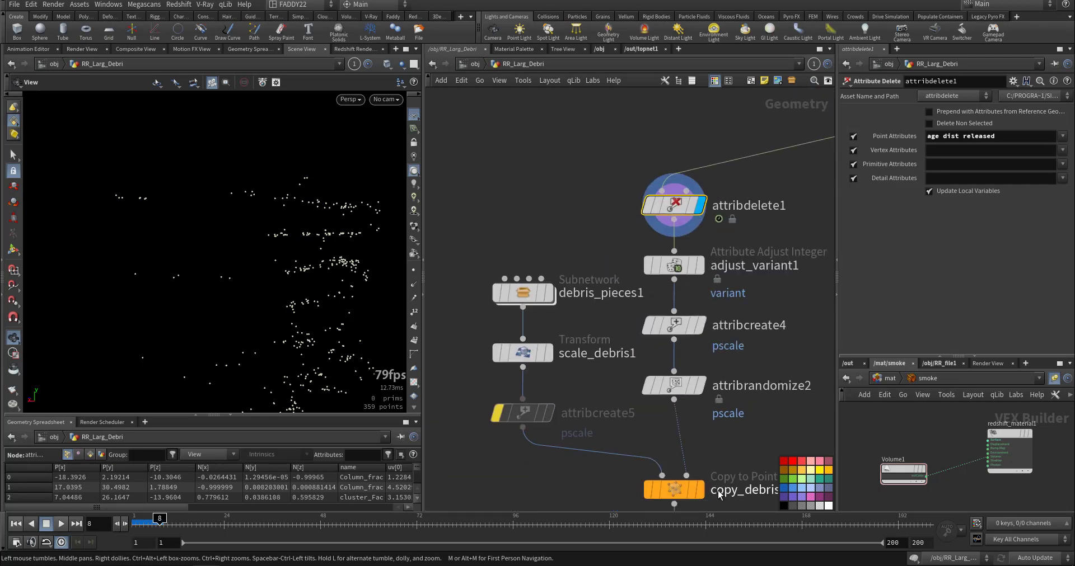
click(700, 491)
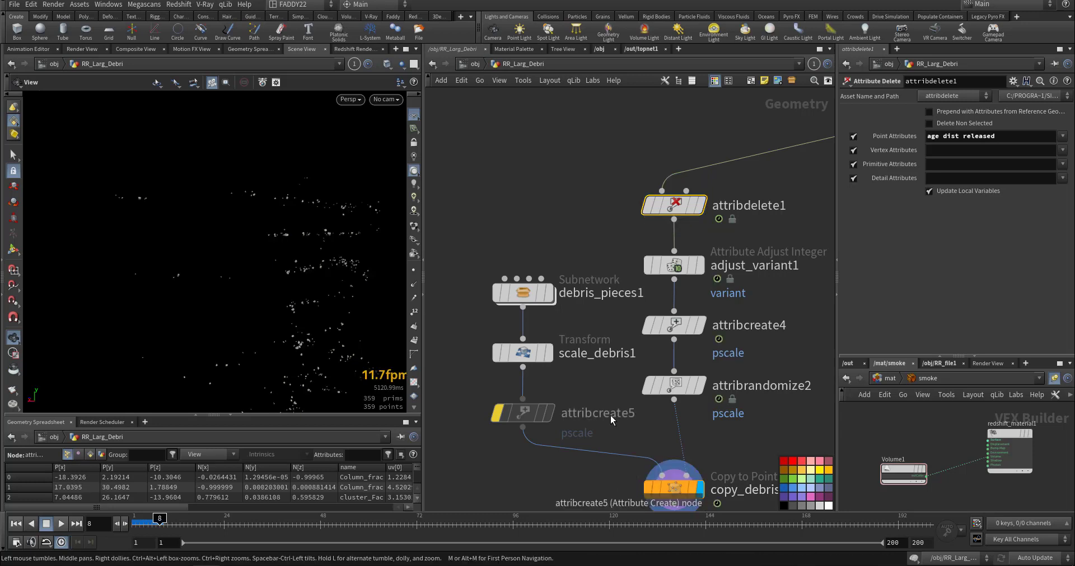
right_drag(313, 285, 619, 272)
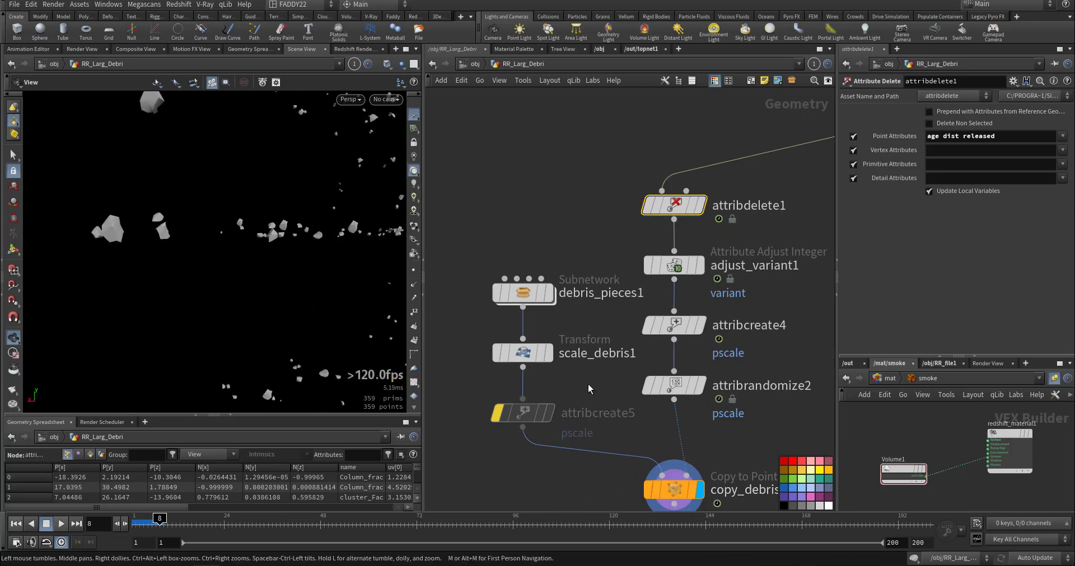
Select copy_debris1, attribrandomize2 and attribcreate4 in turn to review the copy and pscale settings.
middle_drag(577, 490, 552, 429)
click(648, 430)
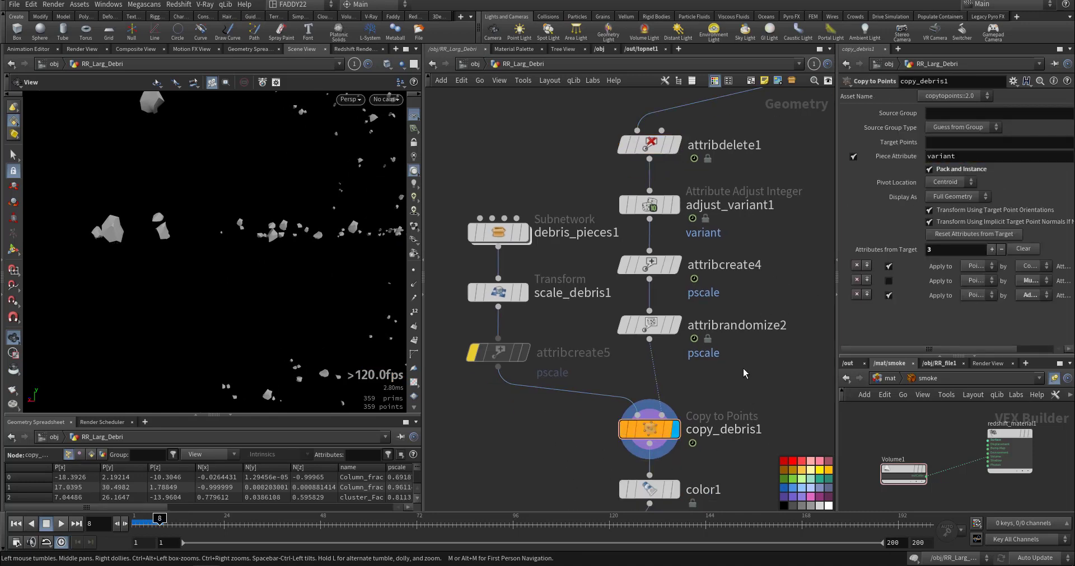
click(650, 324)
click(649, 264)
Return to frame 1, display popnet beneath null3, and open its dynamics network.
middle_drag(731, 361, 688, 238)
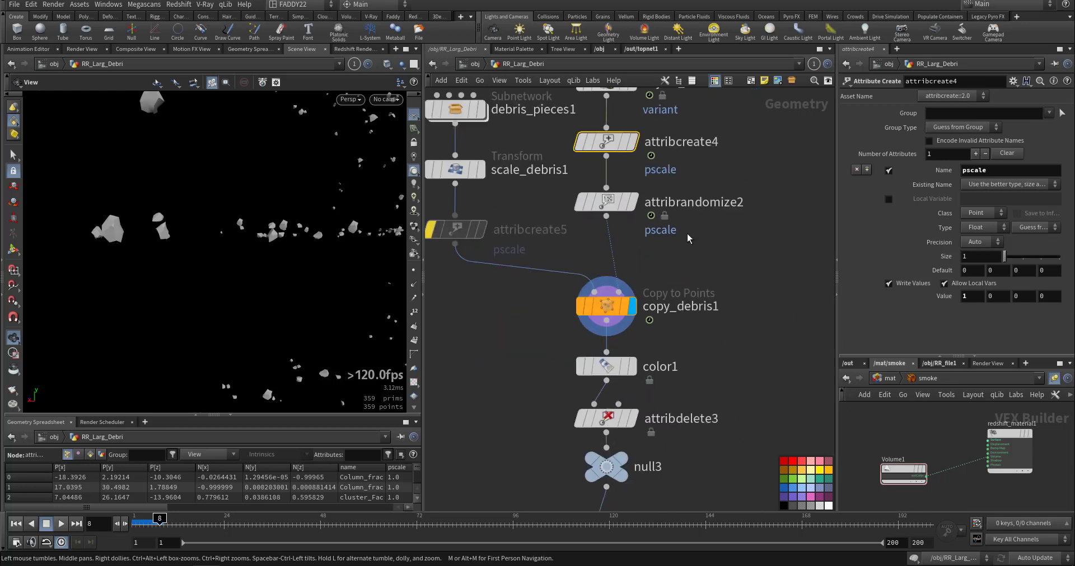
middle_drag(536, 343, 578, 245)
middle_drag(554, 434, 573, 344)
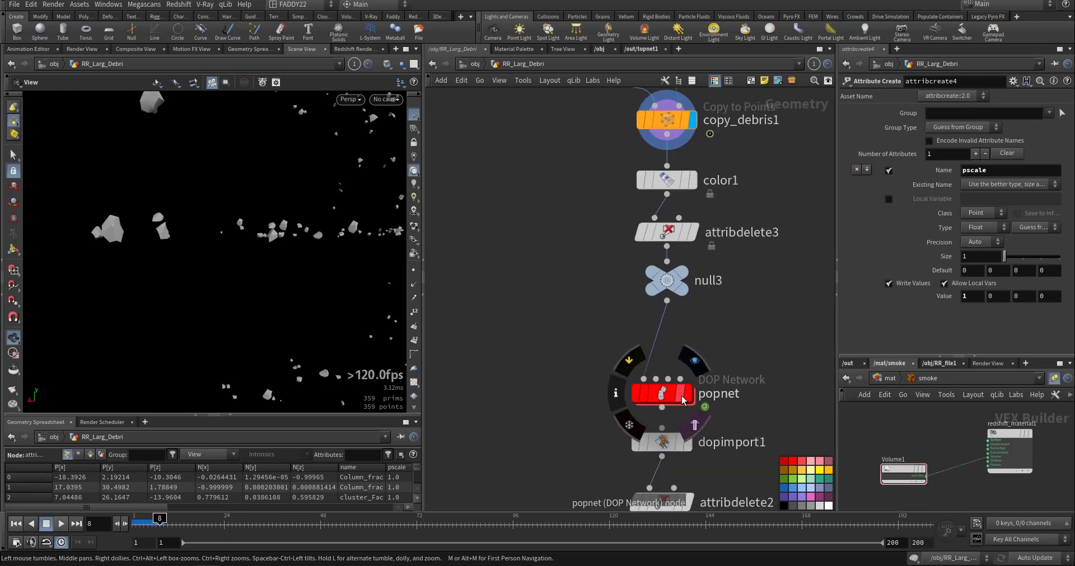
click(11, 524)
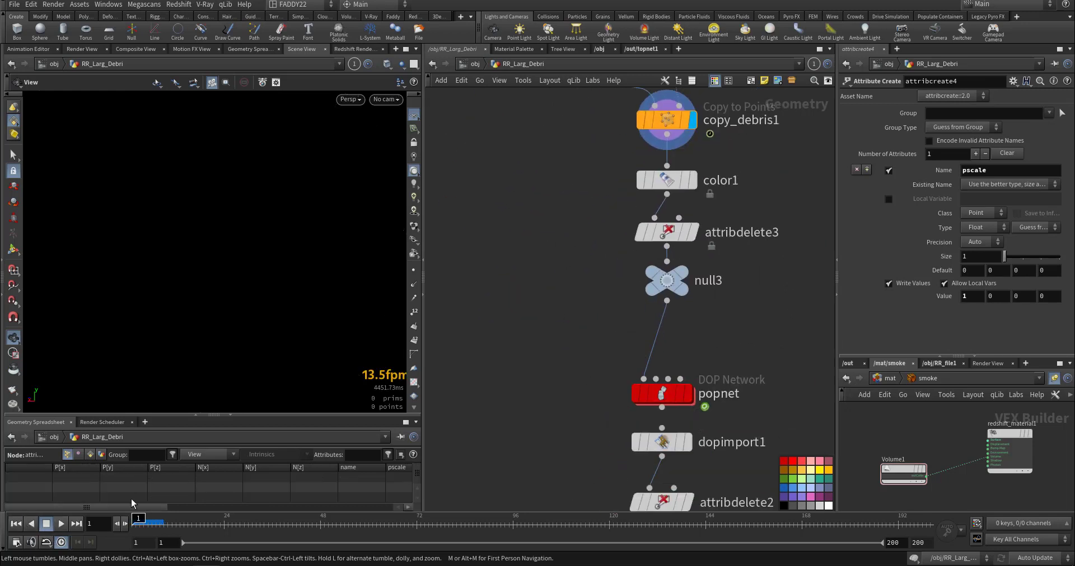
click(682, 396)
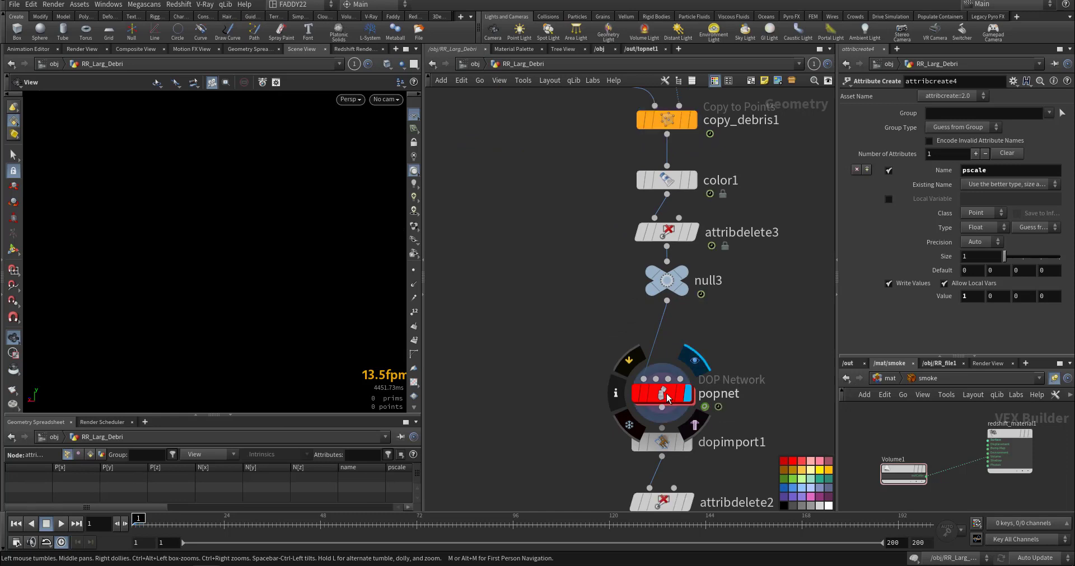
middle_drag(571, 427, 588, 245)
double_click(666, 213)
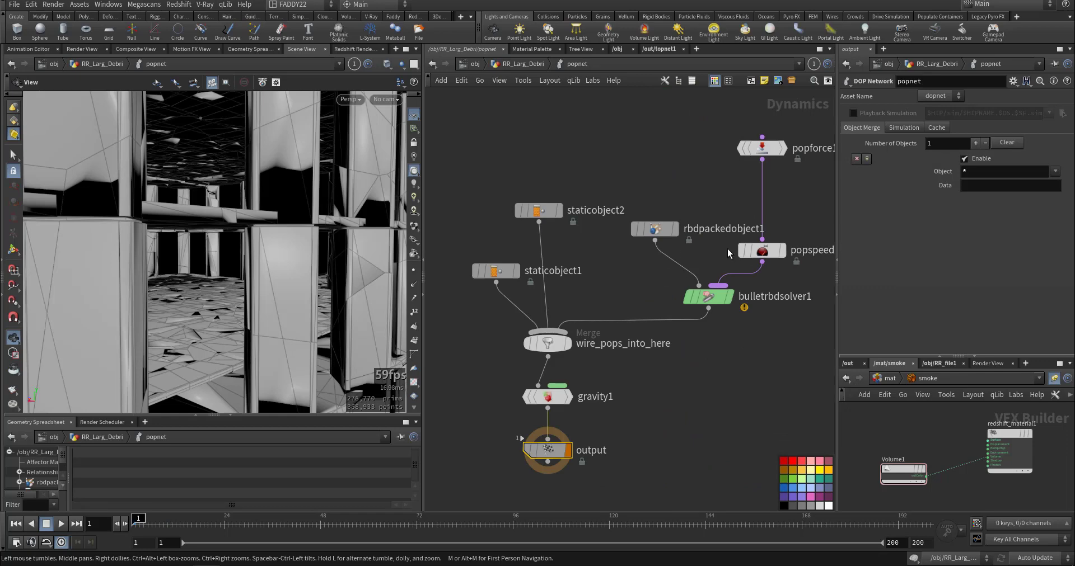
Select popforce1, bulletrbdsolver1 and rbdpackedobject1 in turn to review their simulation settings.
middle_drag(785, 260, 714, 336)
click(691, 224)
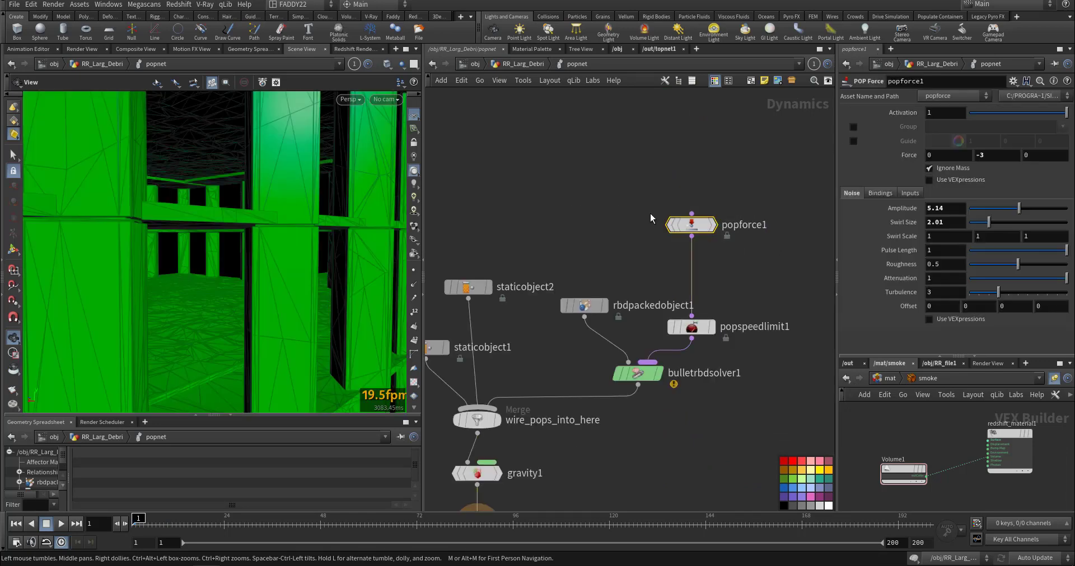
middle_drag(671, 412, 733, 342)
drag(641, 284, 641, 284)
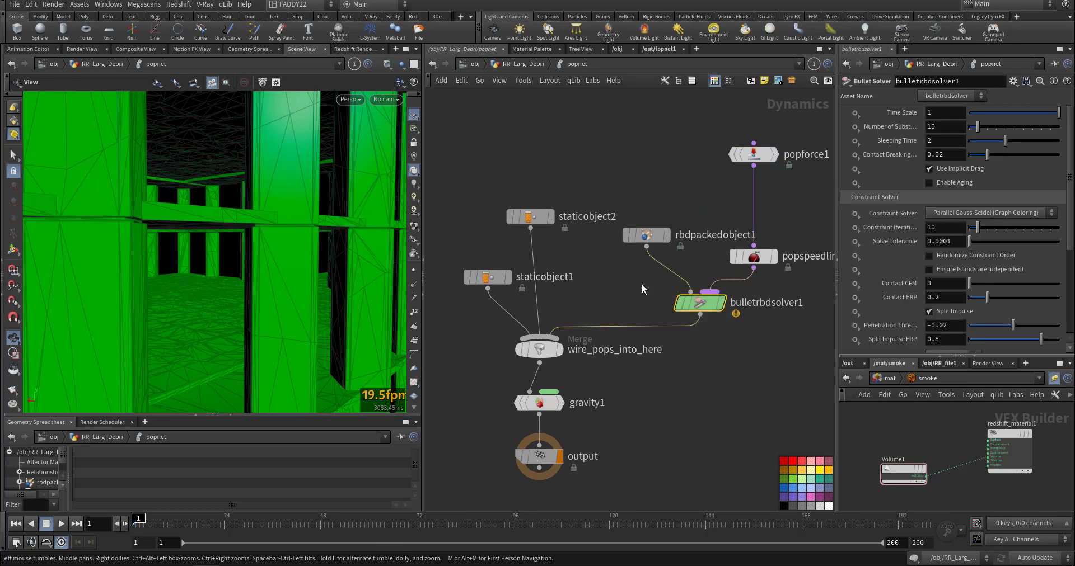
click(641, 235)
middle_drag(588, 286, 612, 302)
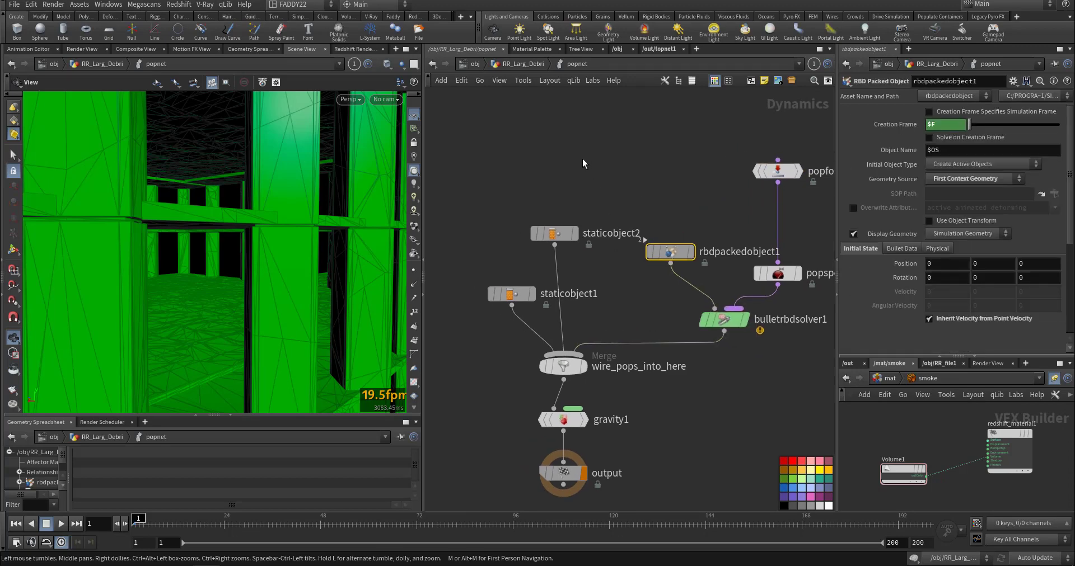
Return to the RR_Larg_Debri network, then display and select DebriCache to review its file cache settings.
click(505, 65)
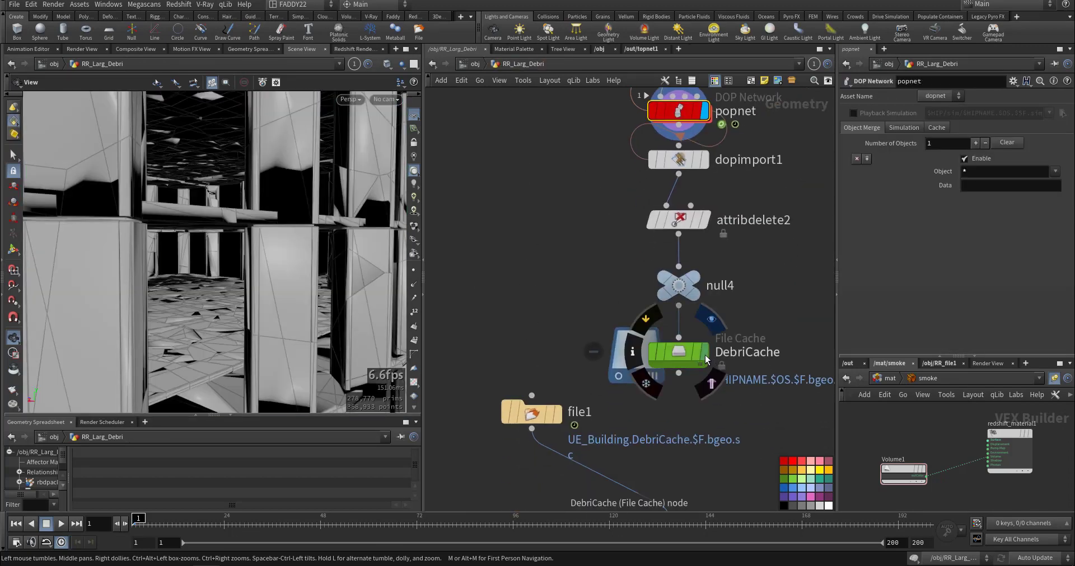
click(688, 357)
middle_drag(600, 413, 464, 279)
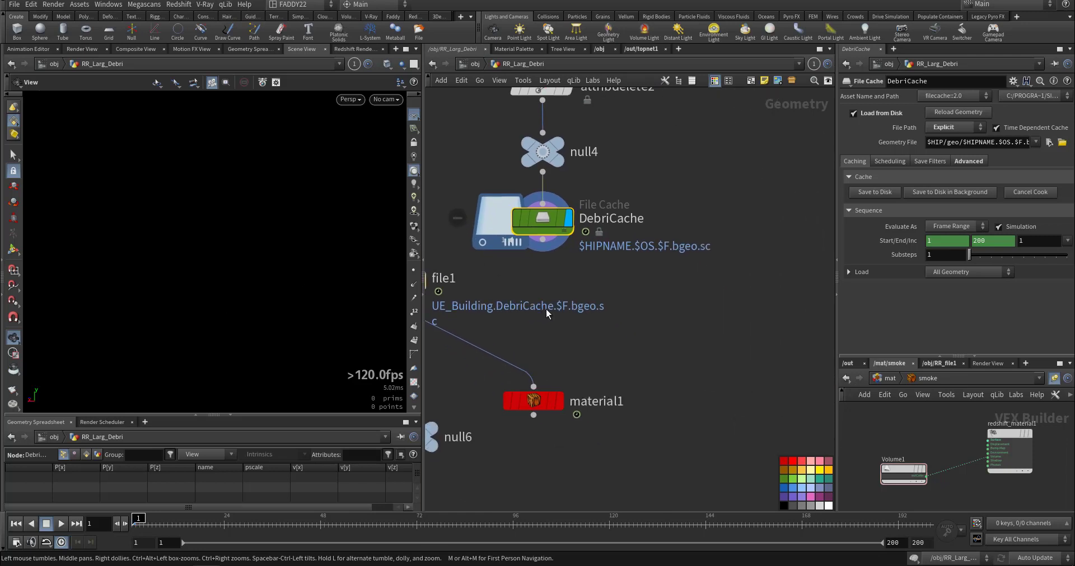
Display material1, play the cached debris simulation while framing the falling pieces, and return to frame 1.
key(Up)
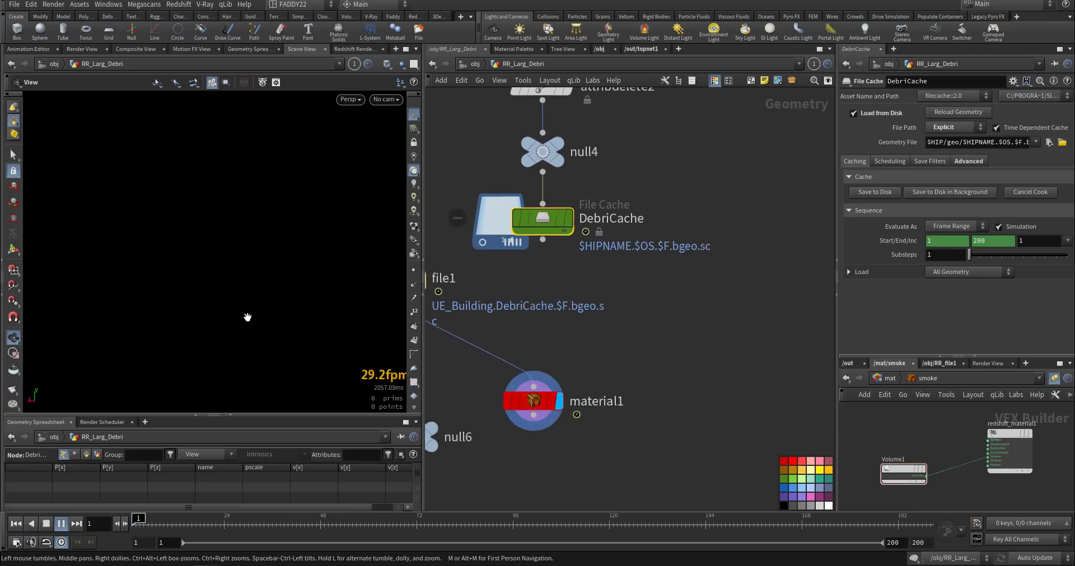
right_drag(311, 300, 76, 340)
middle_drag(112, 328, 135, 379)
right_drag(274, 337, 169, 375)
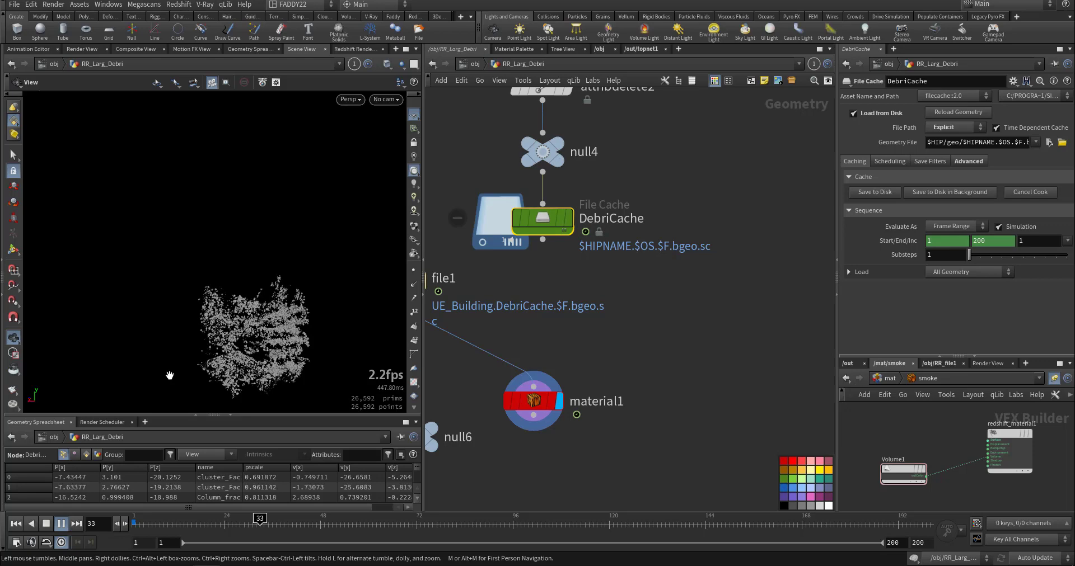
key(ctrl+Up)
Examine the building's VDB branch from delete1 and vdbfrompolygons1 through the VDB file cache to OUT_BULD_VDB.
middle_drag(644, 350, 490, 436)
scroll(710, 406, down, 4)
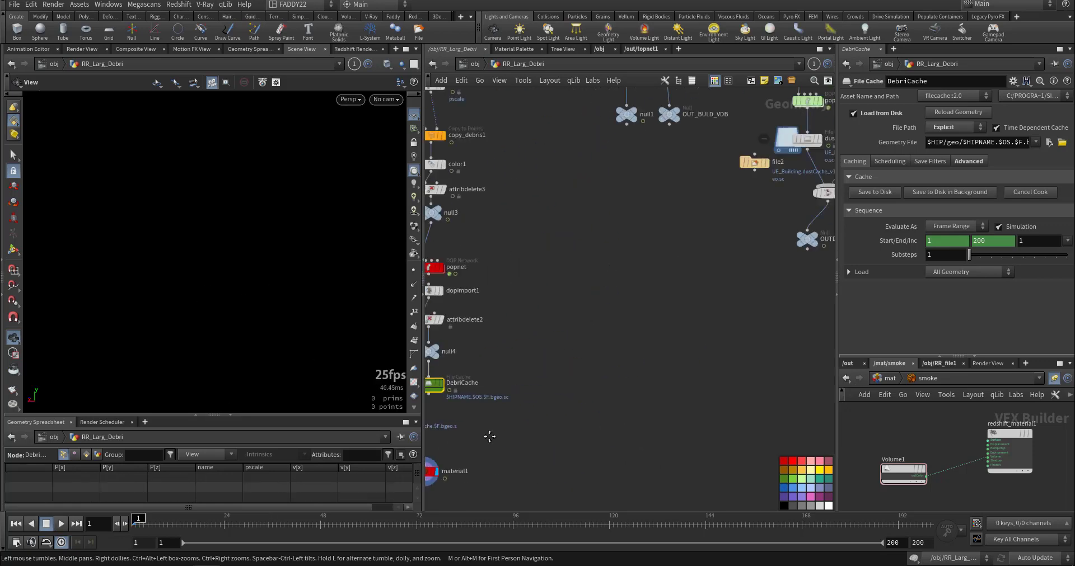
middle_drag(723, 296, 549, 427)
middle_drag(549, 292, 623, 466)
middle_drag(540, 441, 601, 421)
scroll(605, 414, up, 4)
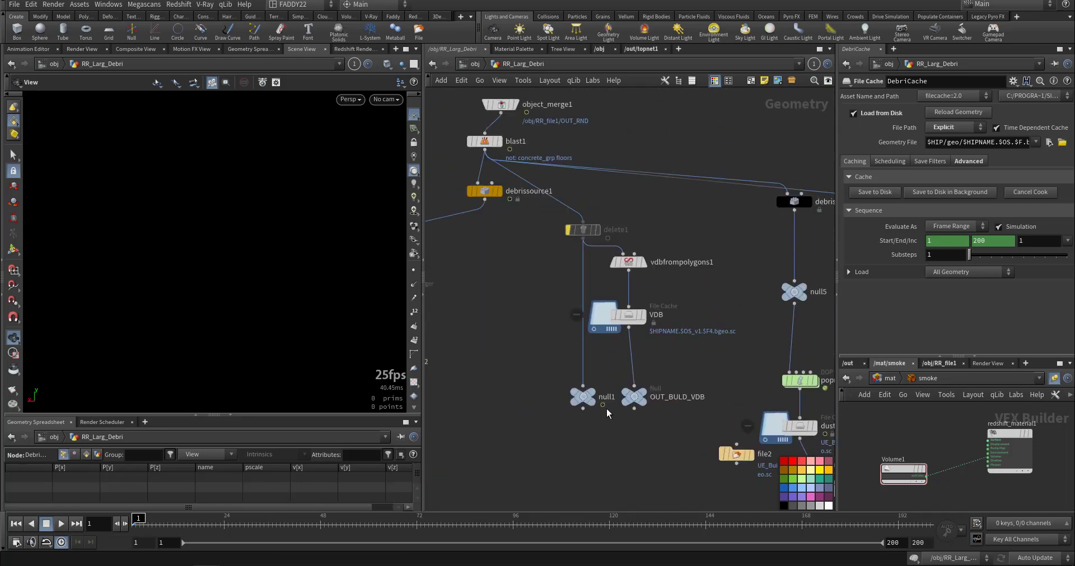
drag(697, 154, 705, 195)
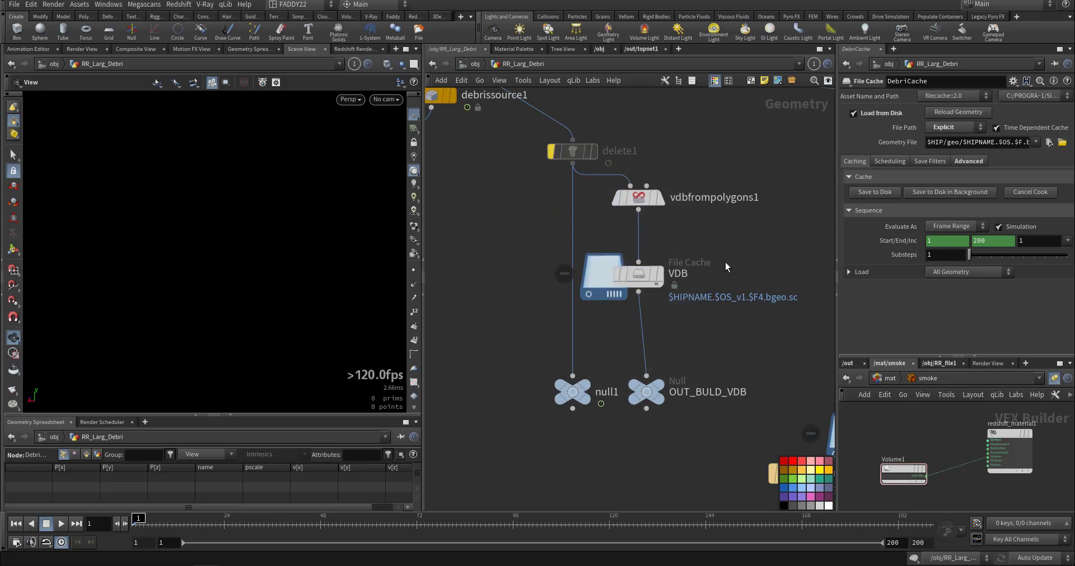
Display popnet1 in the debrissource2 branch, review the particle nodes inside it, and return to display dustCache.
middle_drag(828, 266, 602, 253)
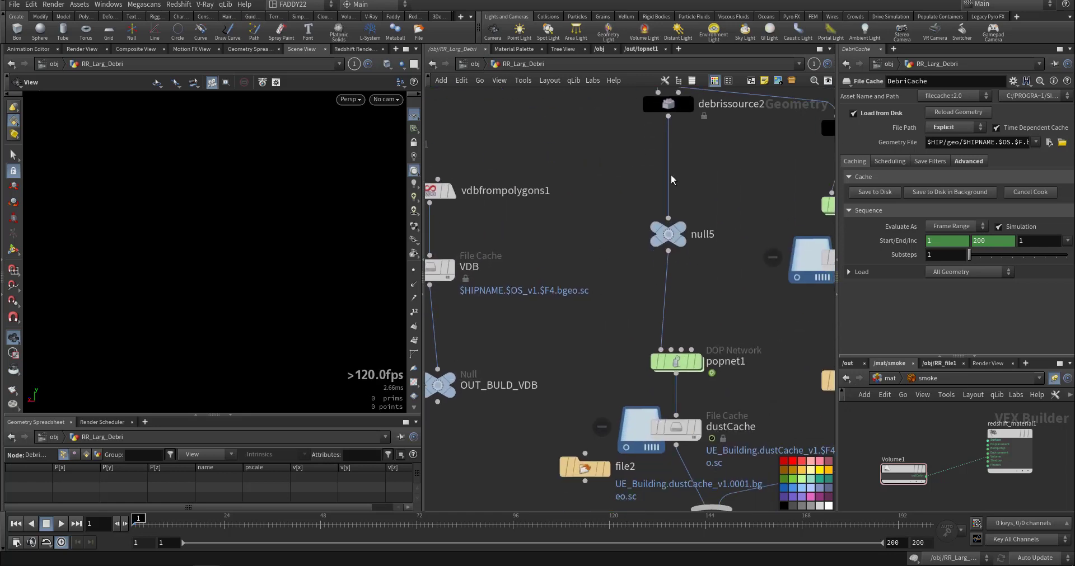
middle_drag(721, 281, 719, 220)
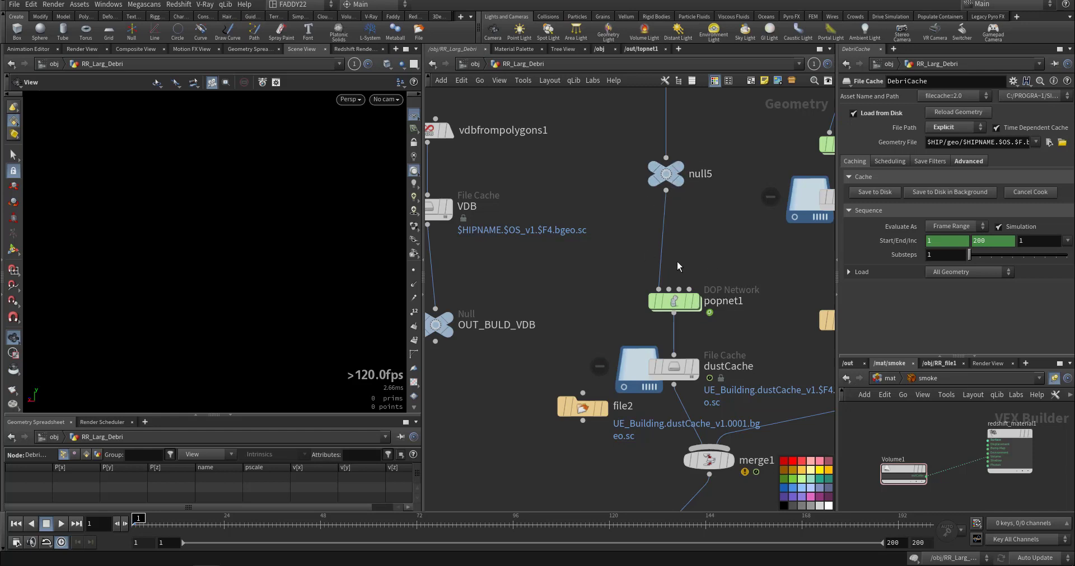
mouse_move(674, 305)
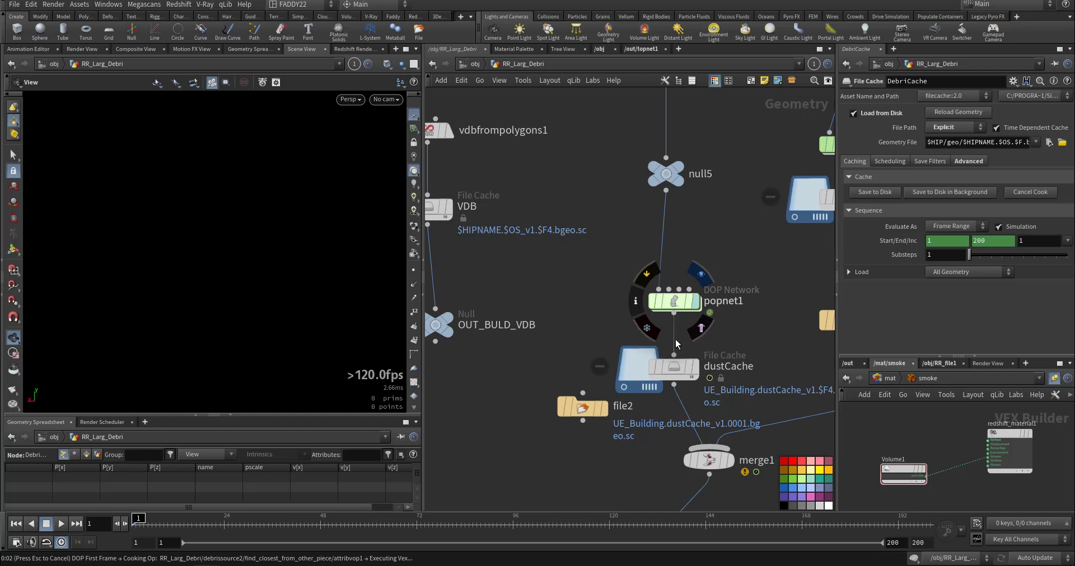
double_click(678, 305)
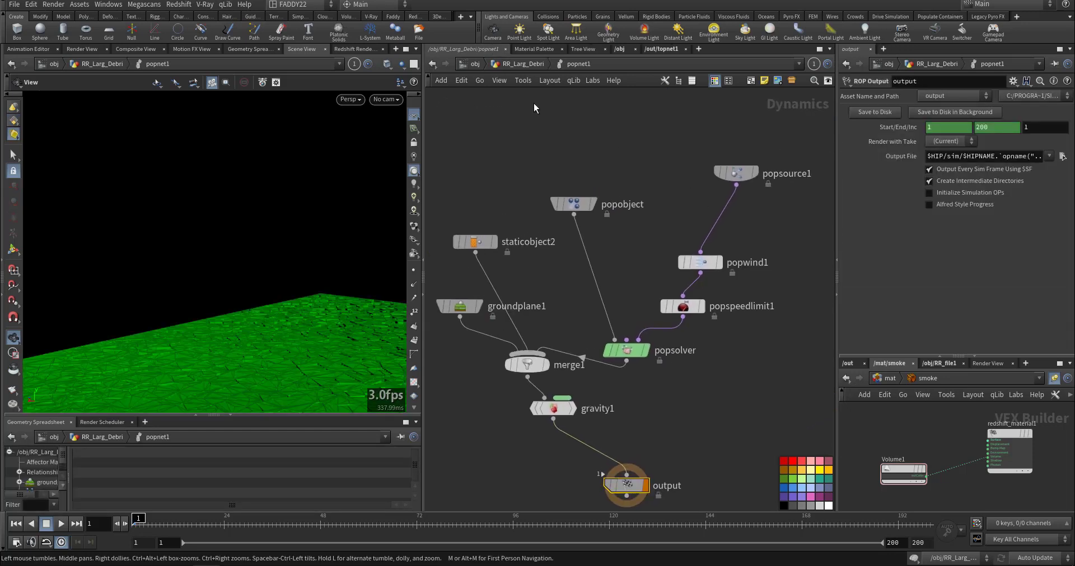
key(u)
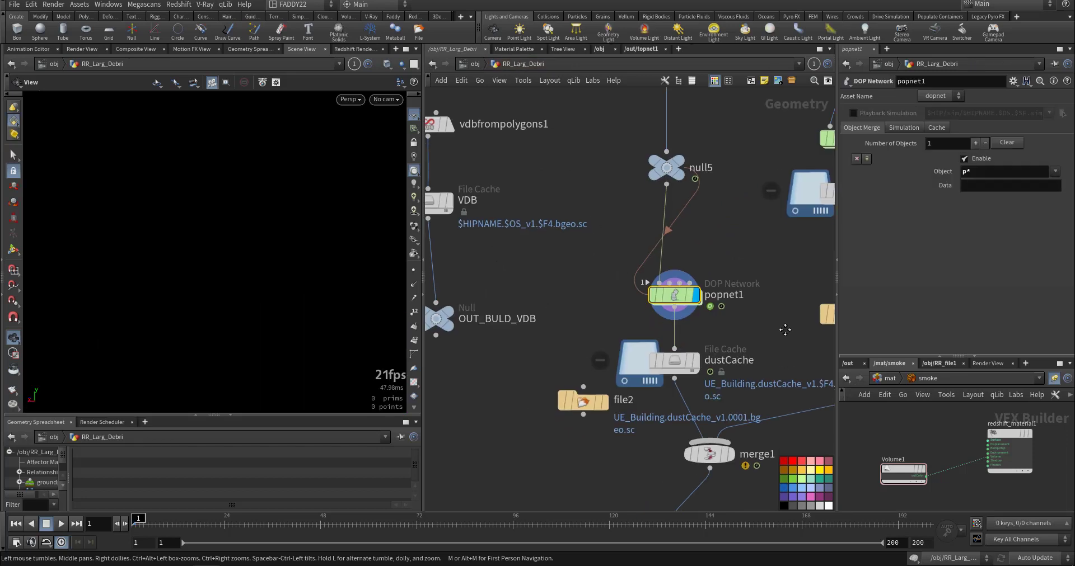
mouse_move(692, 336)
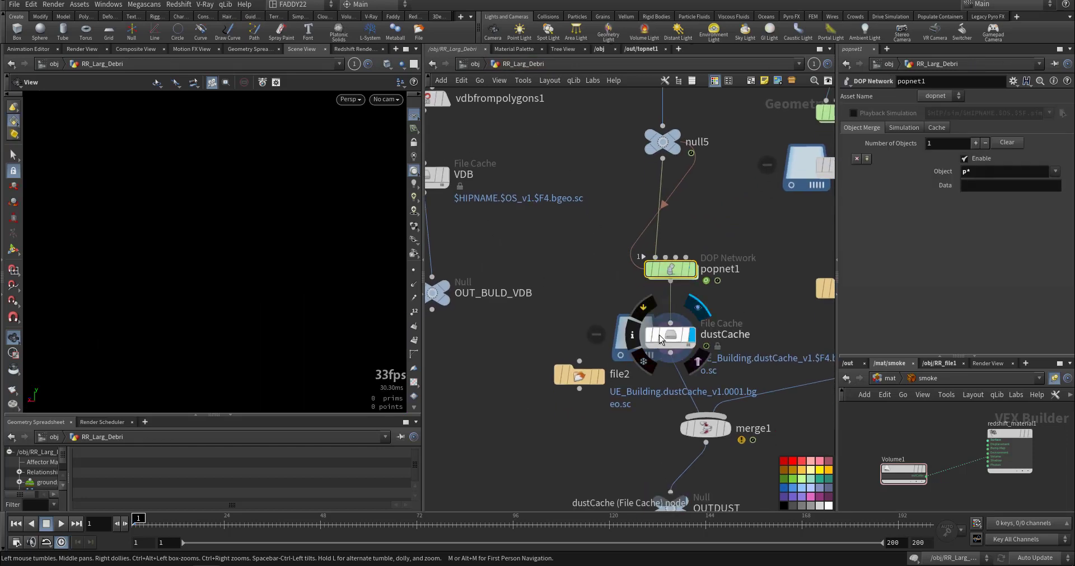
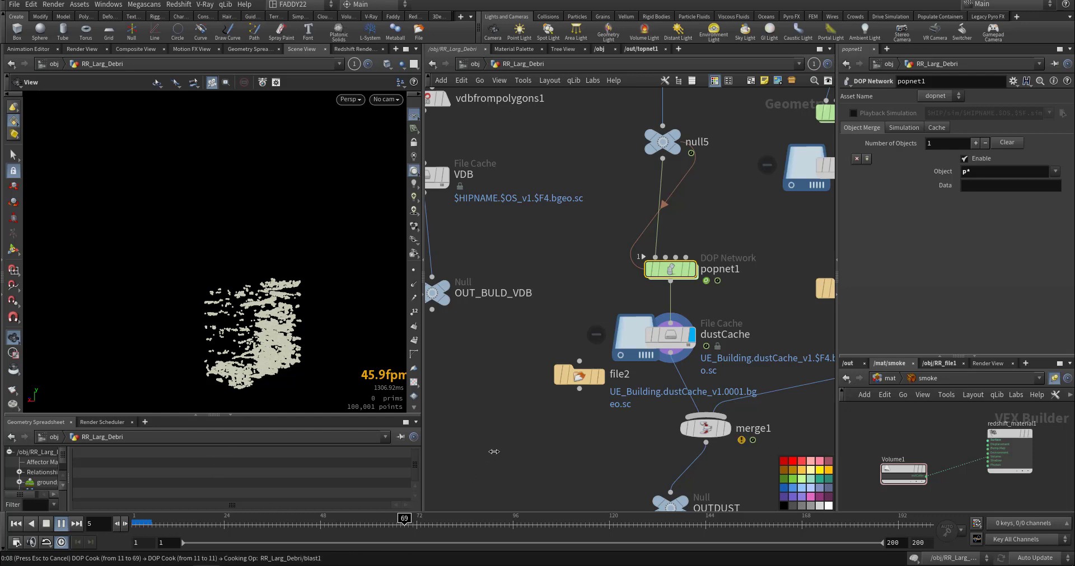
Cancel the running particle cook, return to frame 1, and review the sourcePyroPOP file cache settings in the debrissource3 branch.
key(Escape)
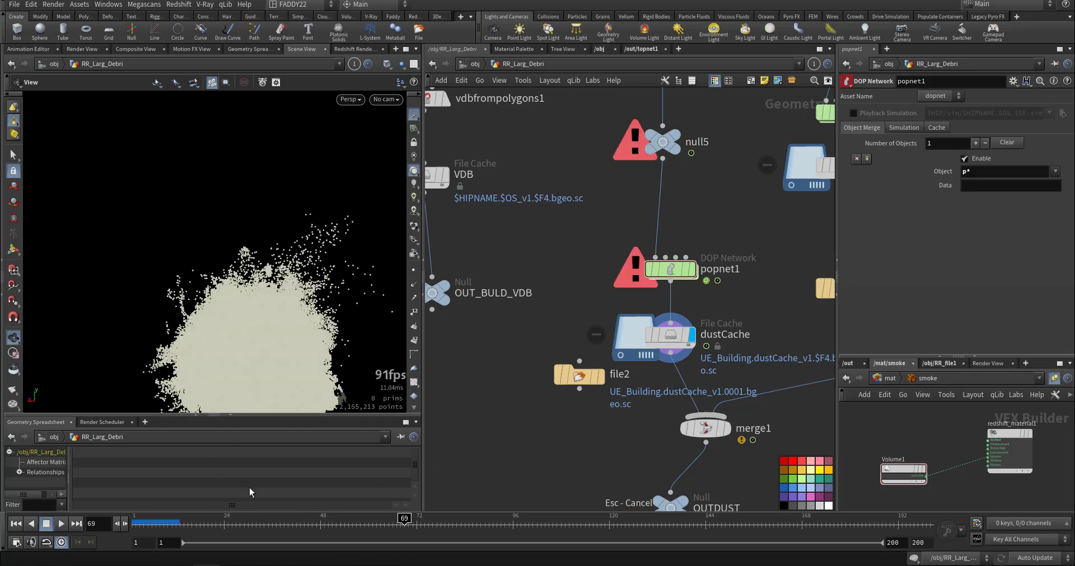
click(16, 524)
middle_drag(550, 440, 443, 441)
middle_drag(718, 340, 615, 388)
middle_drag(715, 233, 714, 364)
drag(702, 253, 621, 348)
middle_drag(753, 441, 782, 353)
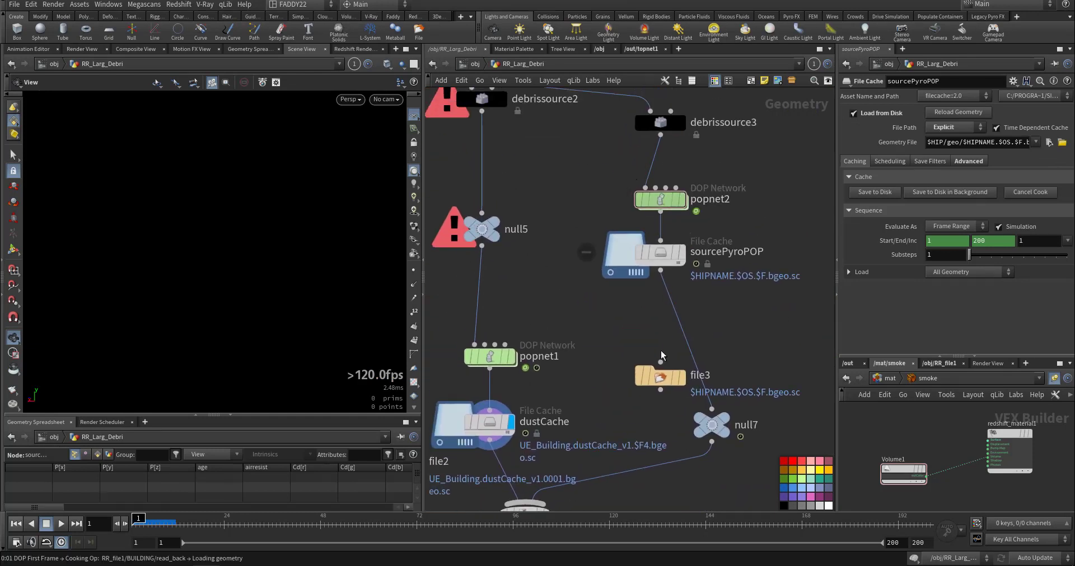
Review the particle nodes and popsolver settings inside popnet2, then return to the RR_Larg_Debri network.
double_click(660, 200)
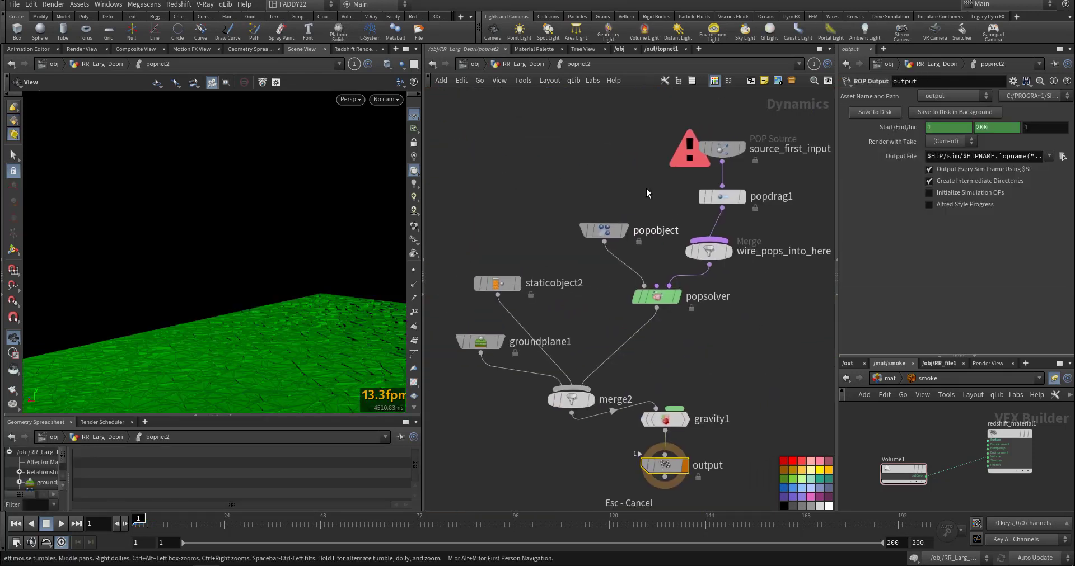
drag(635, 289, 635, 289)
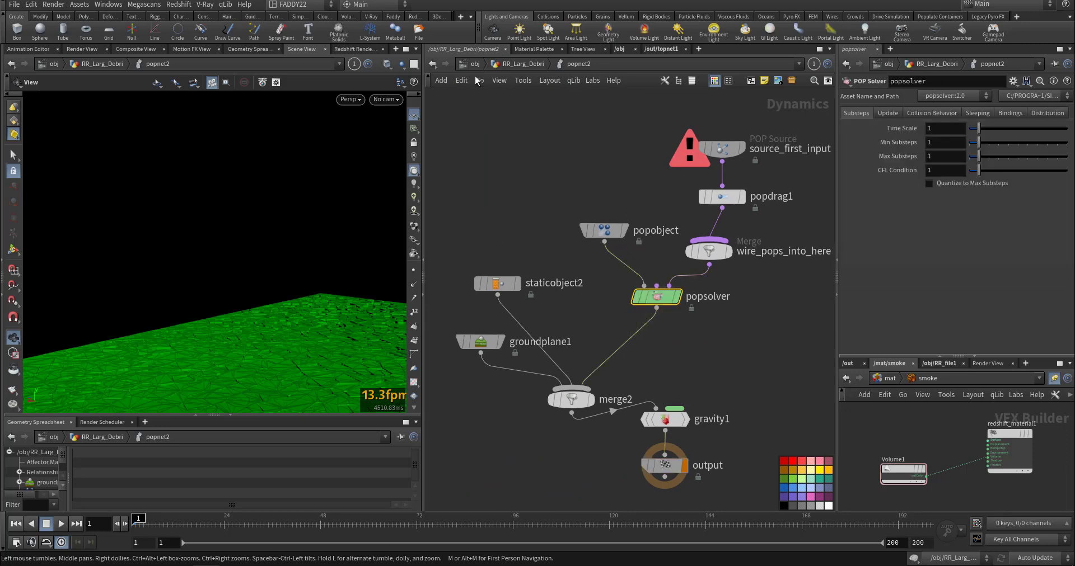
click(523, 64)
middle_drag(573, 342, 648, 236)
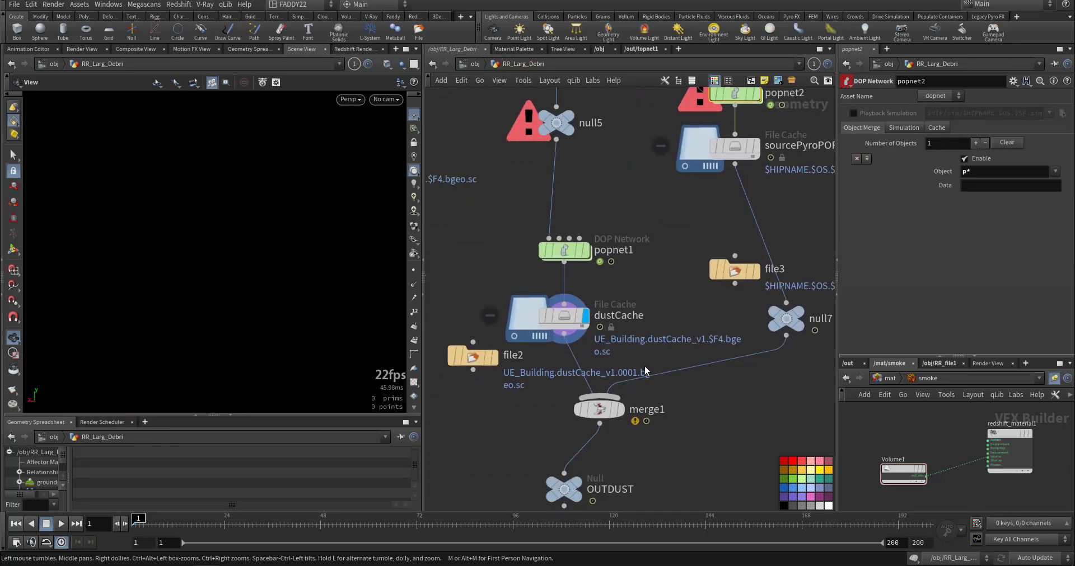
Display merge1, inspect the combined dust particles up close at frame 14, and return to frame 1.
mouse_move(629, 443)
middle_down()
mouse_move(661, 358)
mouse_move(665, 491)
mouse_move(672, 409)
middle_up()
click(631, 322)
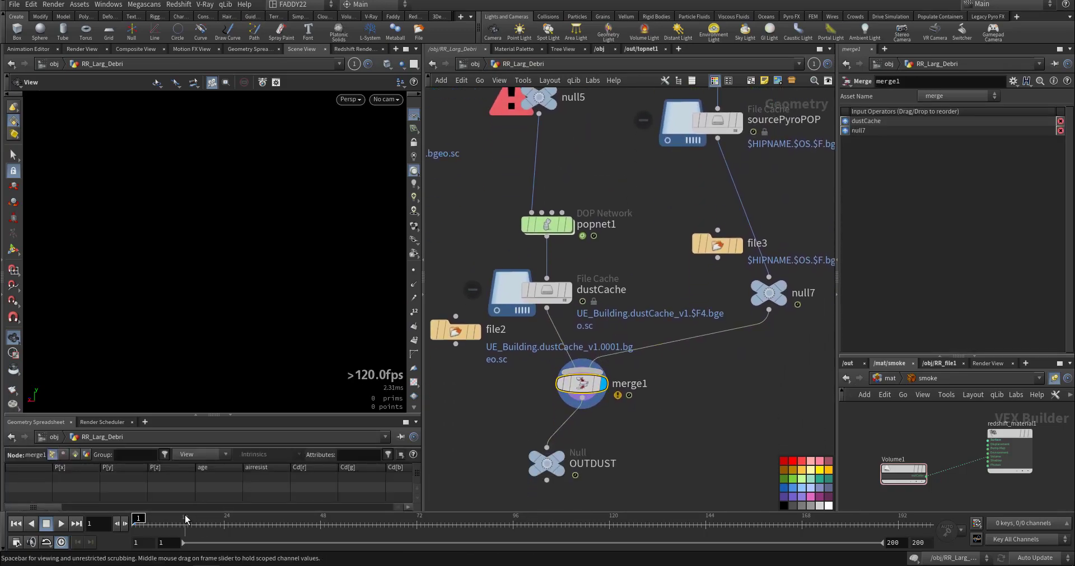
scroll(245, 330, up, 10)
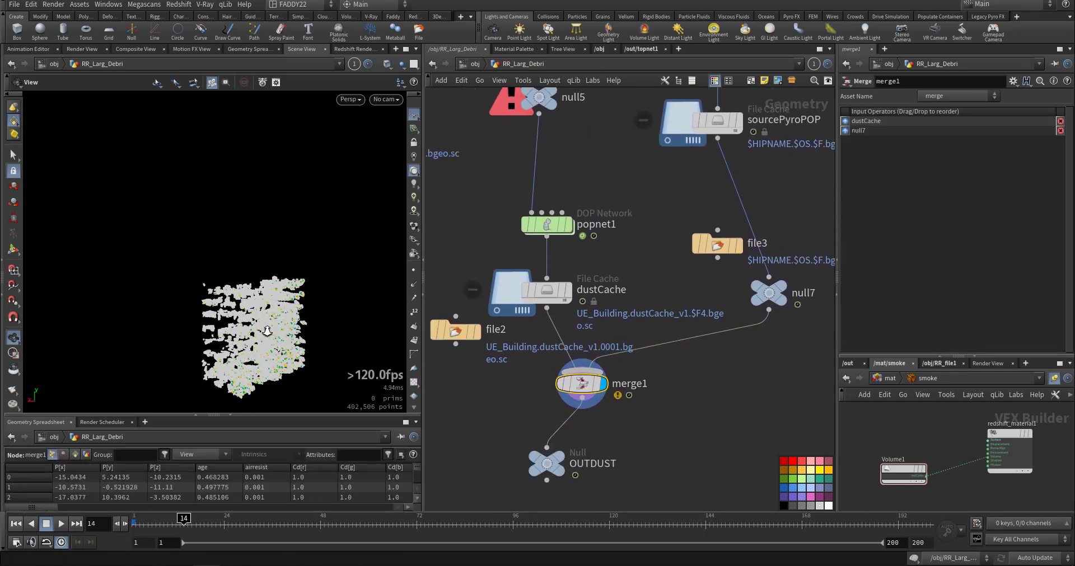
drag(246, 329, 276, 320)
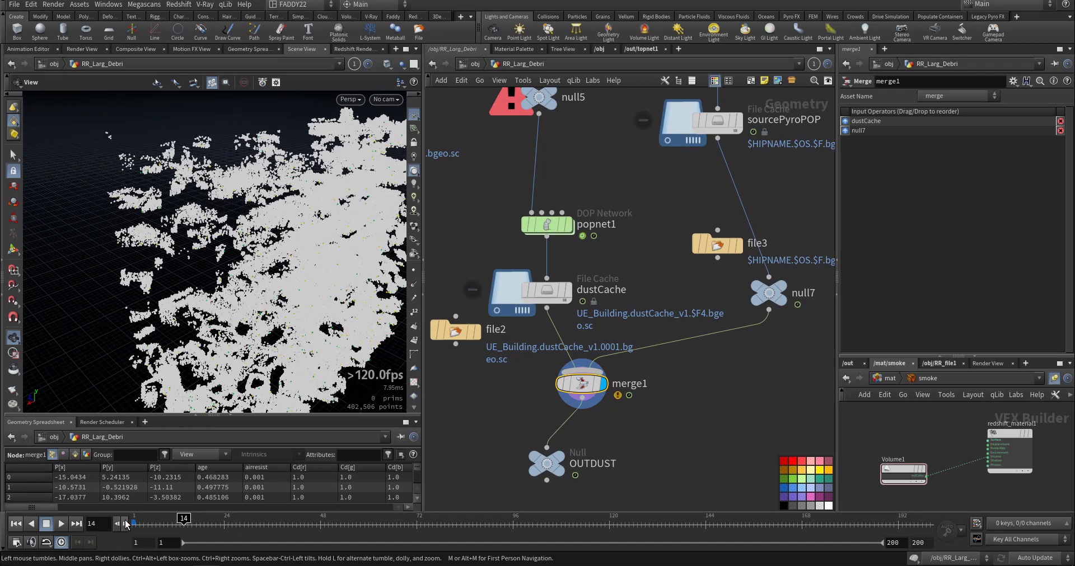
click(134, 525)
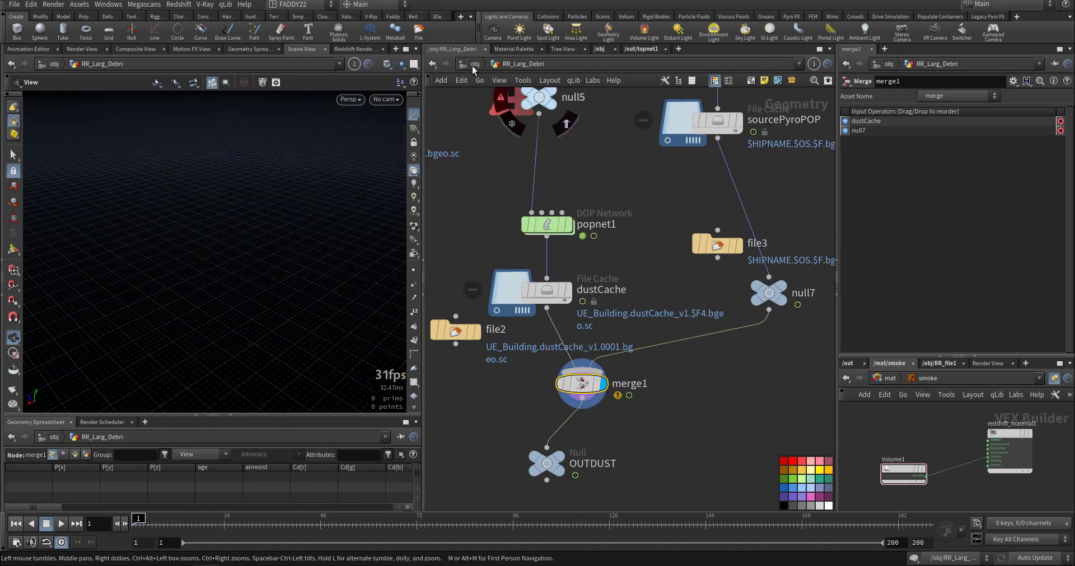
Open the RR_smoke network and review its source chain from object_merge1 through pyrosource1 to dopnet1.
key(u)
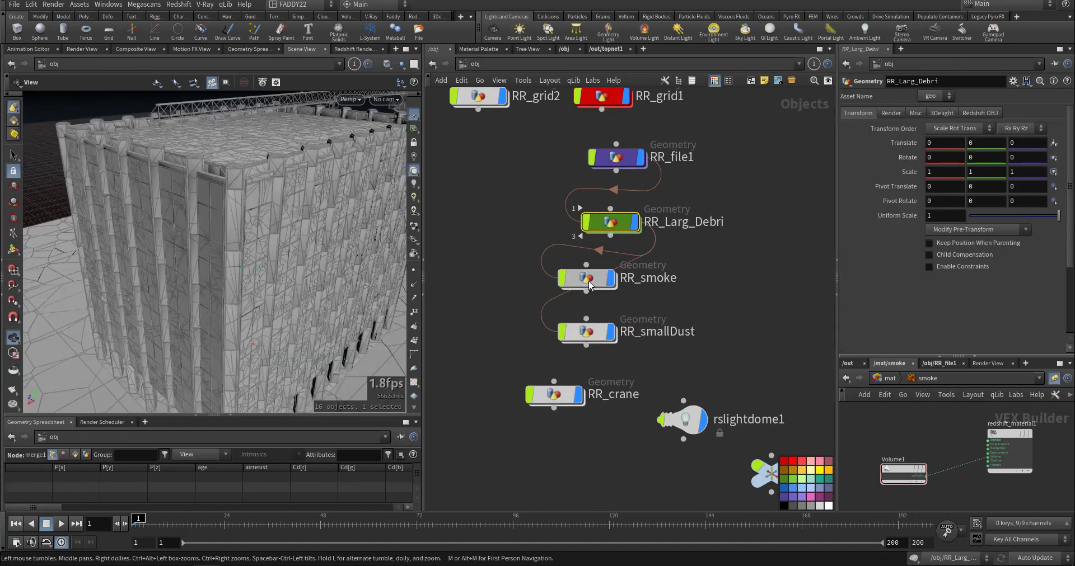
double_click(588, 278)
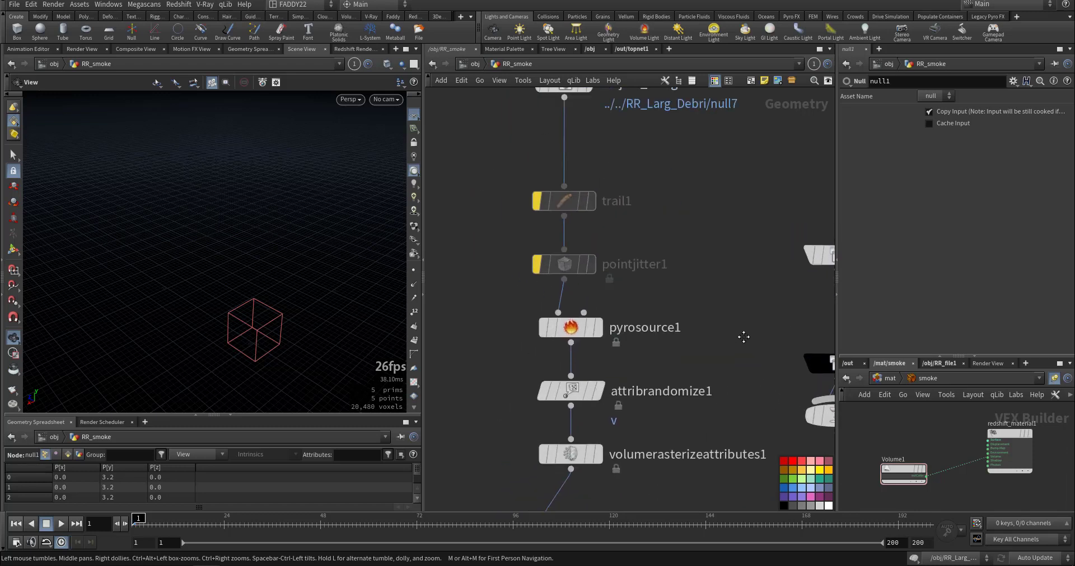
drag(622, 185, 643, 202)
middle_drag(593, 387, 598, 273)
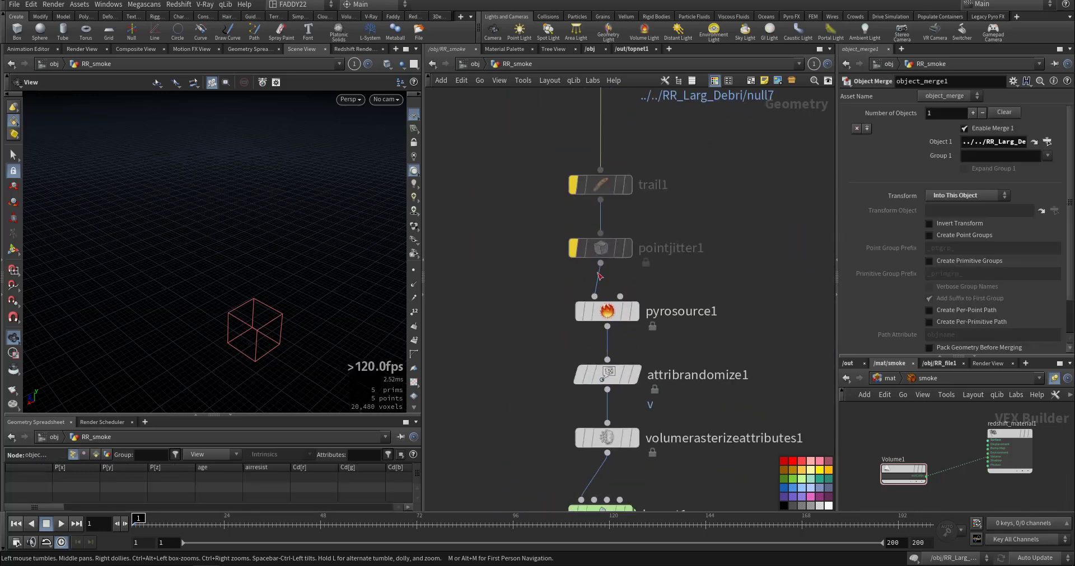
drag(526, 297, 744, 344)
middle_drag(589, 345, 590, 244)
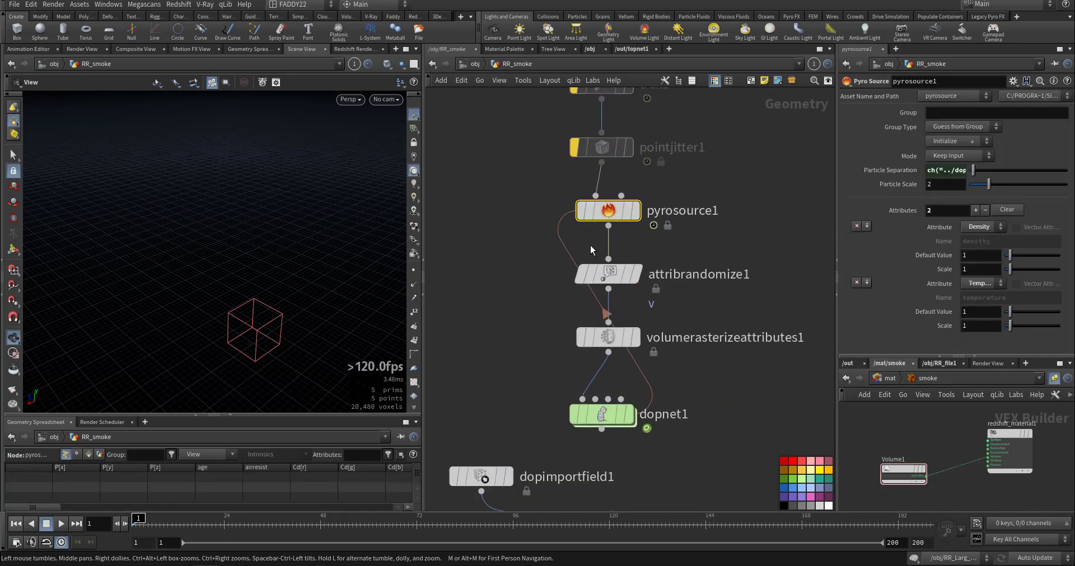
drag(541, 385, 662, 437)
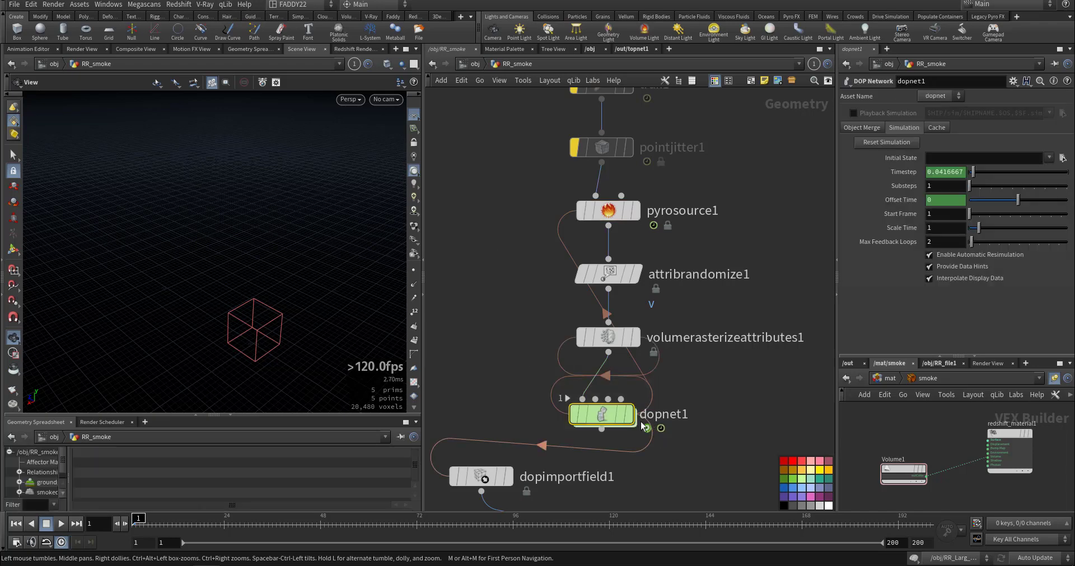
Go inside dopnet1 and examine the collision nodes, groundplane1 and the smokeobject_sparse1 settings.
double_click(613, 418)
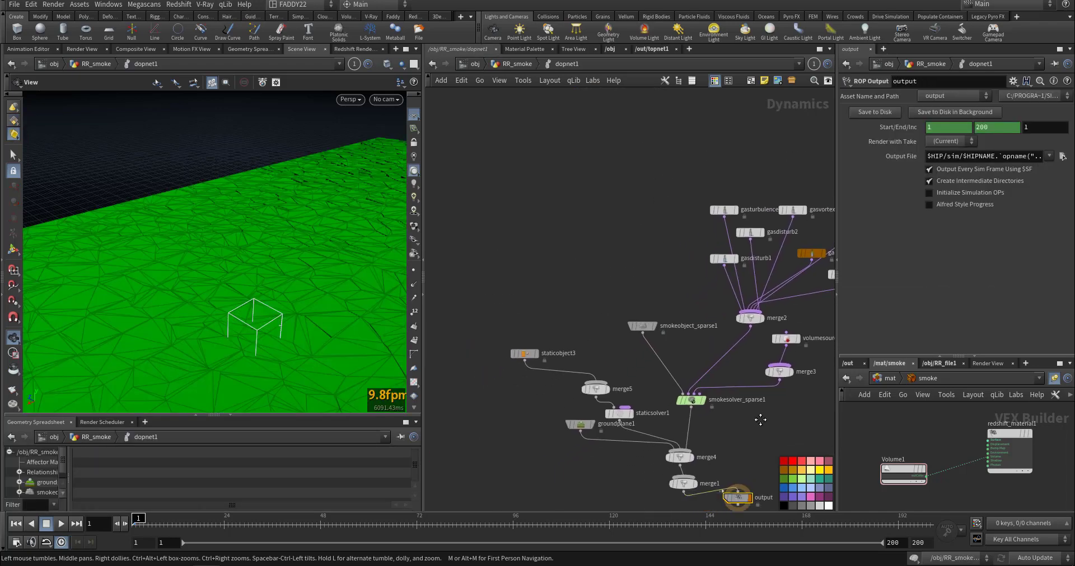
middle_drag(760, 420, 768, 395)
scroll(577, 321, up, 3)
drag(548, 280, 465, 384)
middle_drag(482, 420, 467, 333)
drag(522, 340, 607, 439)
middle_drag(698, 307, 606, 369)
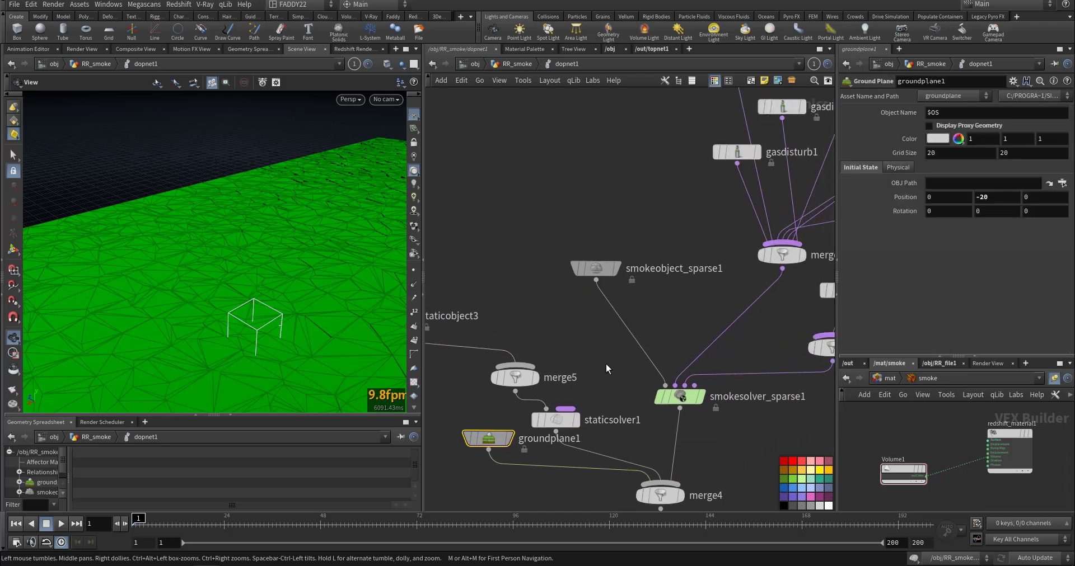
drag(649, 214, 536, 340)
middle_drag(646, 250, 577, 311)
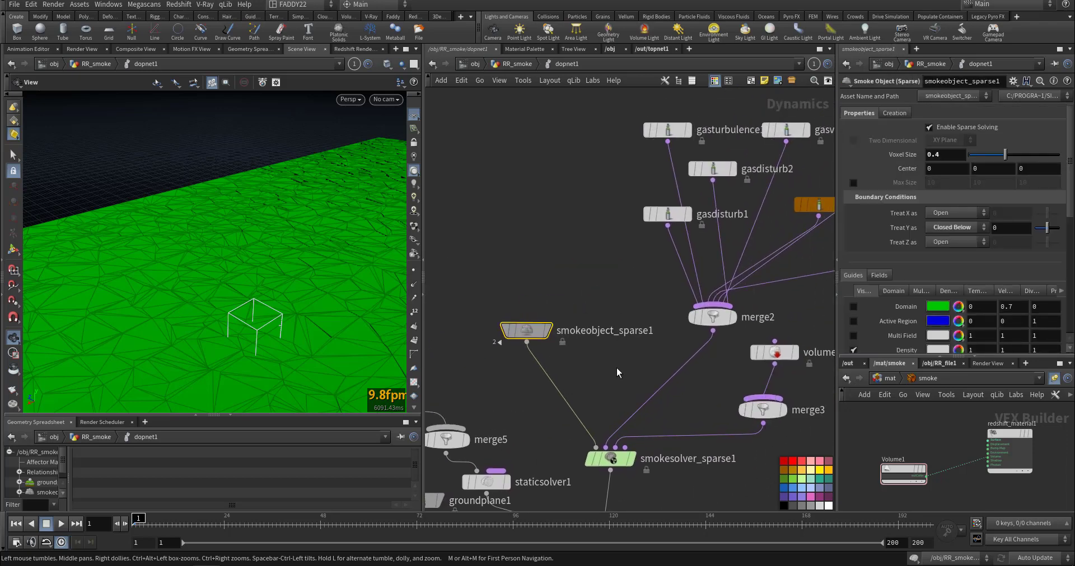
middle_drag(666, 251, 612, 320)
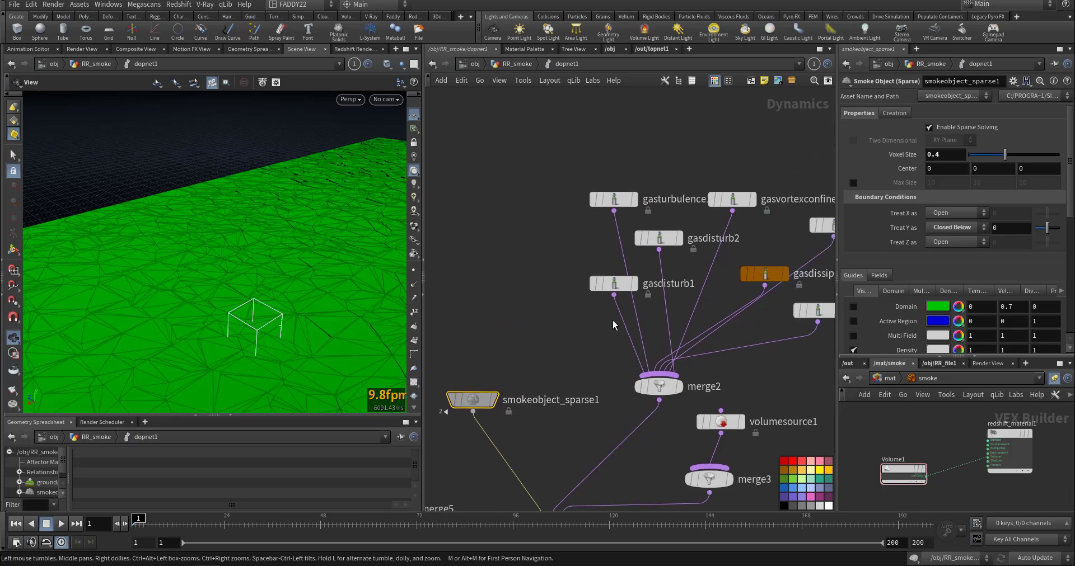
Spread out the gasturbulence1, gasdisturb, gasvortexconfinement1 and gasdissipate1 nodes above merge2 while reviewing them.
drag(614, 201, 541, 217)
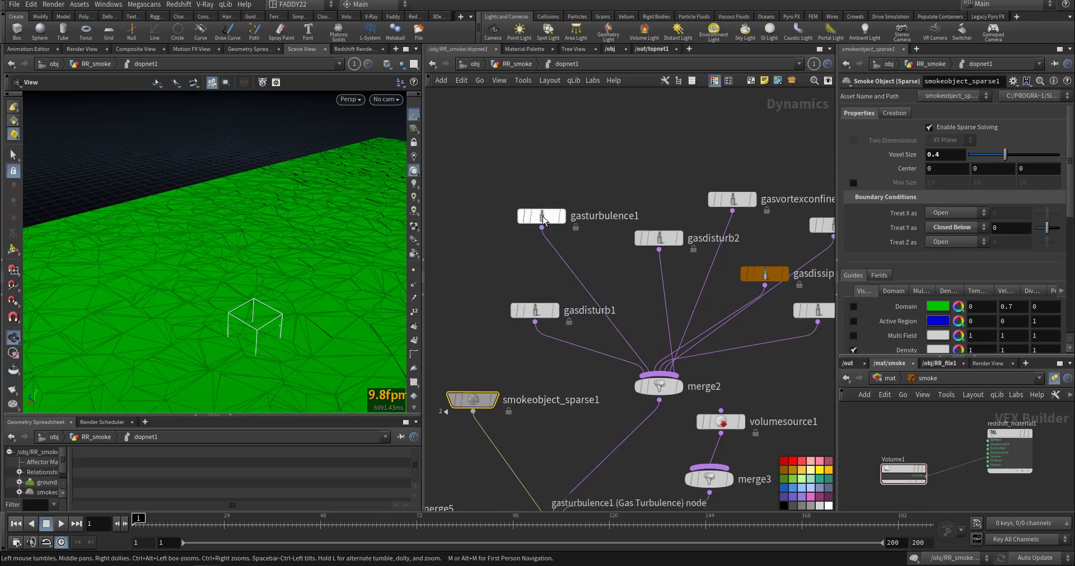
drag(661, 240, 625, 277)
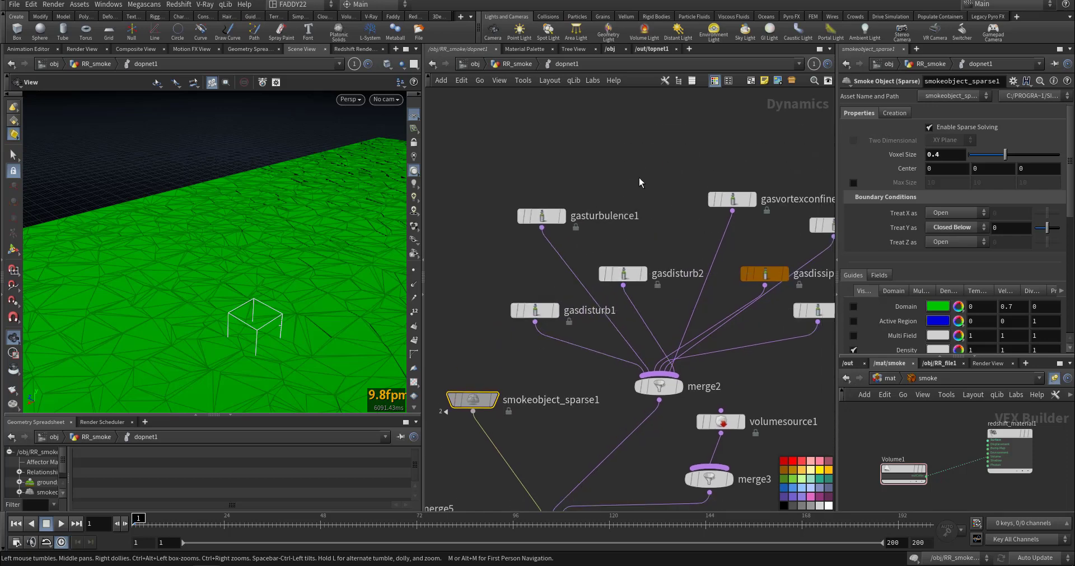
drag(632, 187, 505, 322)
middle_drag(686, 196, 577, 218)
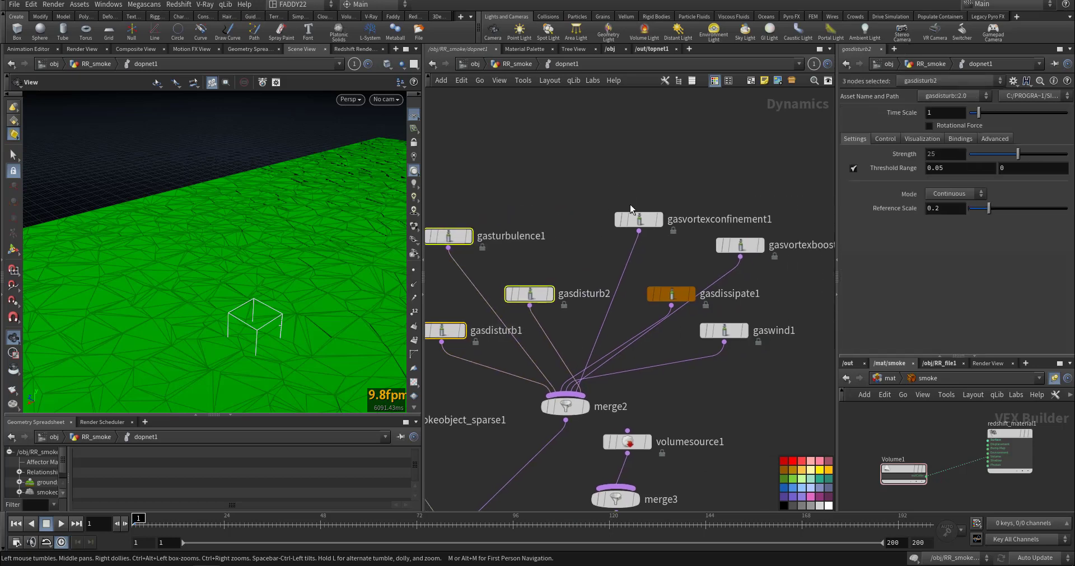
drag(642, 222, 588, 188)
drag(667, 293, 639, 266)
Review the gasvortexboost1 and gaswind1 settings feeding merge2.
click(739, 245)
middle_drag(833, 277, 781, 269)
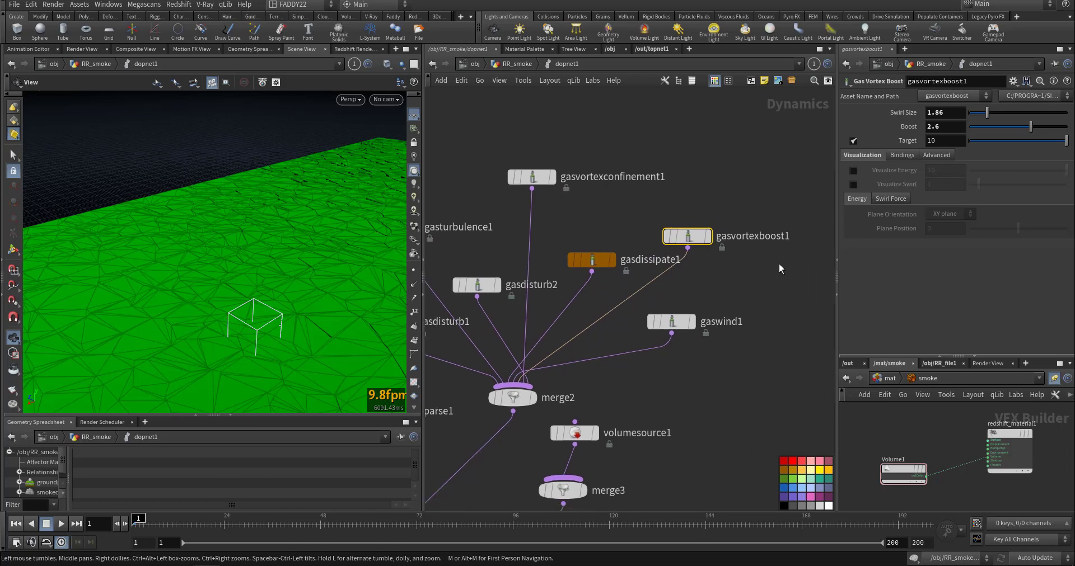
click(676, 323)
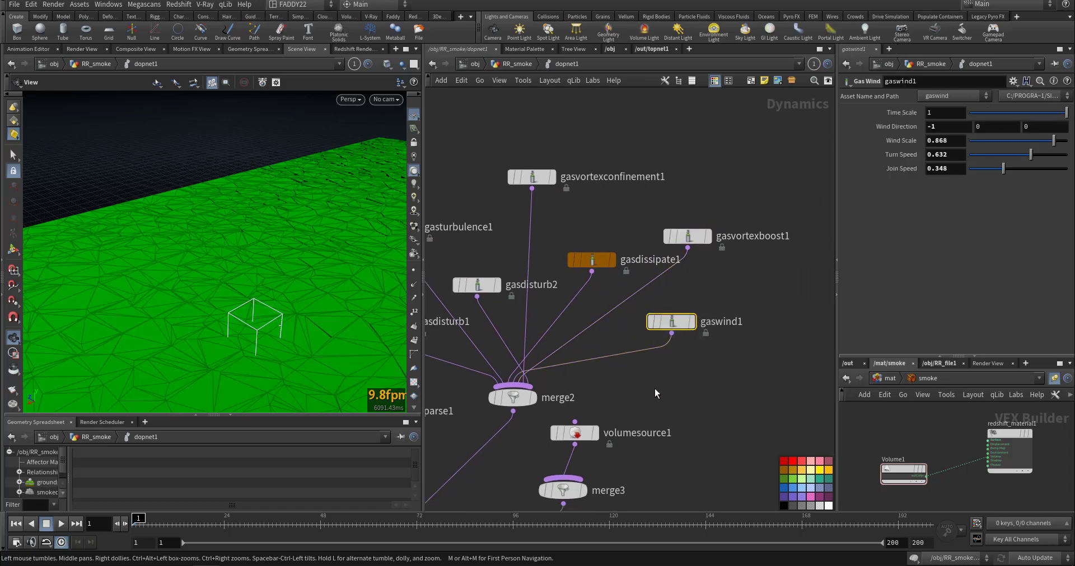
middle_drag(679, 388, 739, 362)
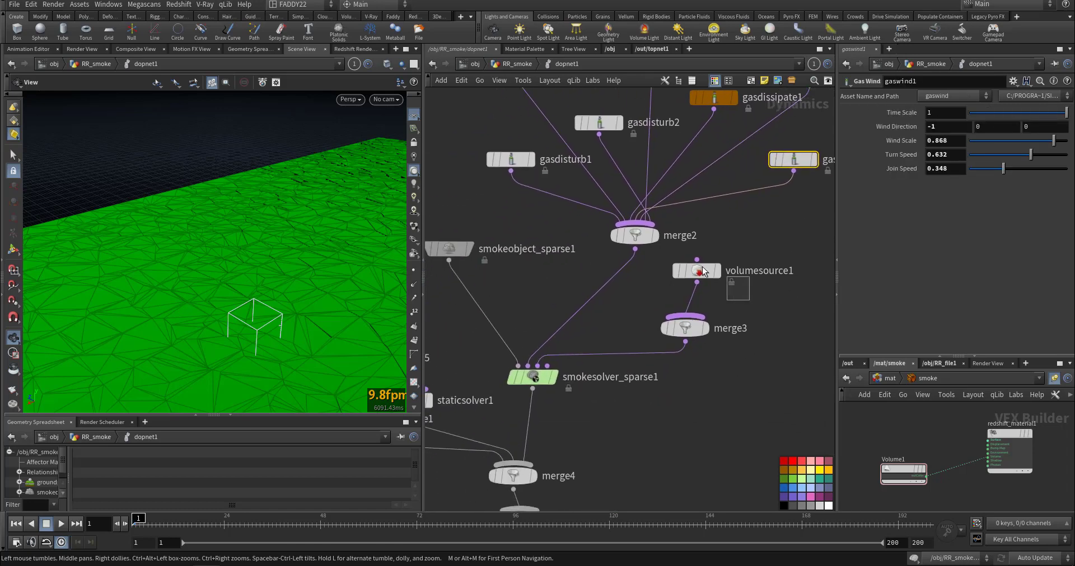
Examine volumesource1's density, temperature and velocity operations and the smoke solver, then return to the RR_smoke network.
click(696, 270)
scroll(914, 277, down, 10)
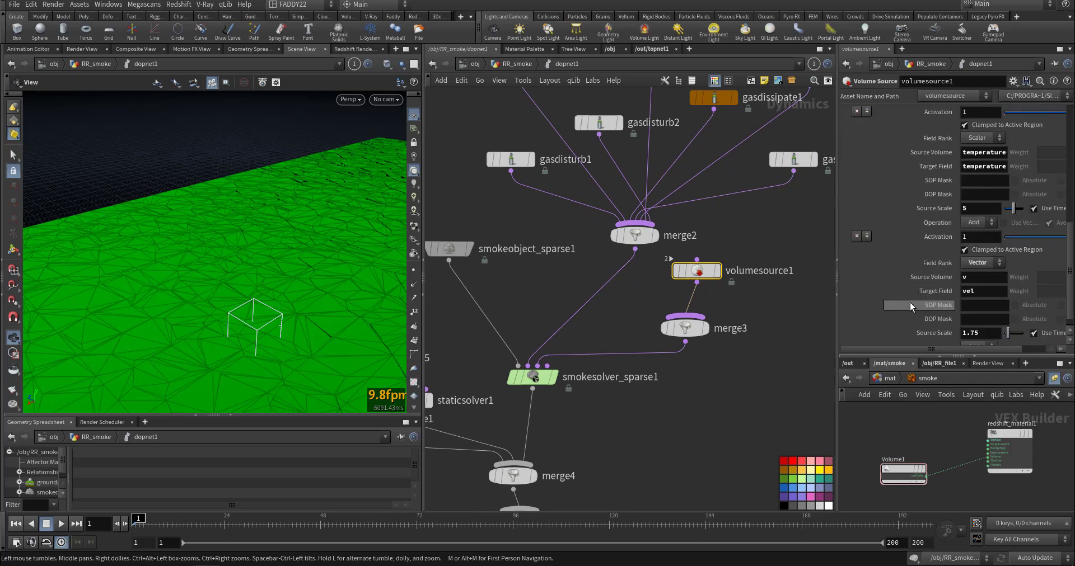
scroll(909, 307, up, 10)
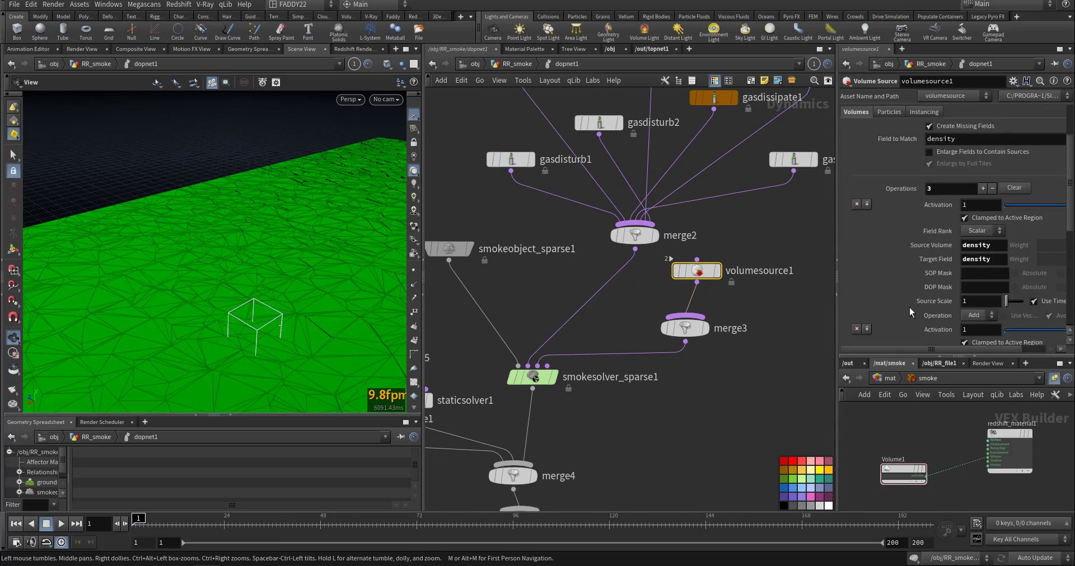
middle_drag(717, 395, 767, 355)
click(579, 366)
middle_drag(679, 358, 768, 291)
click(514, 64)
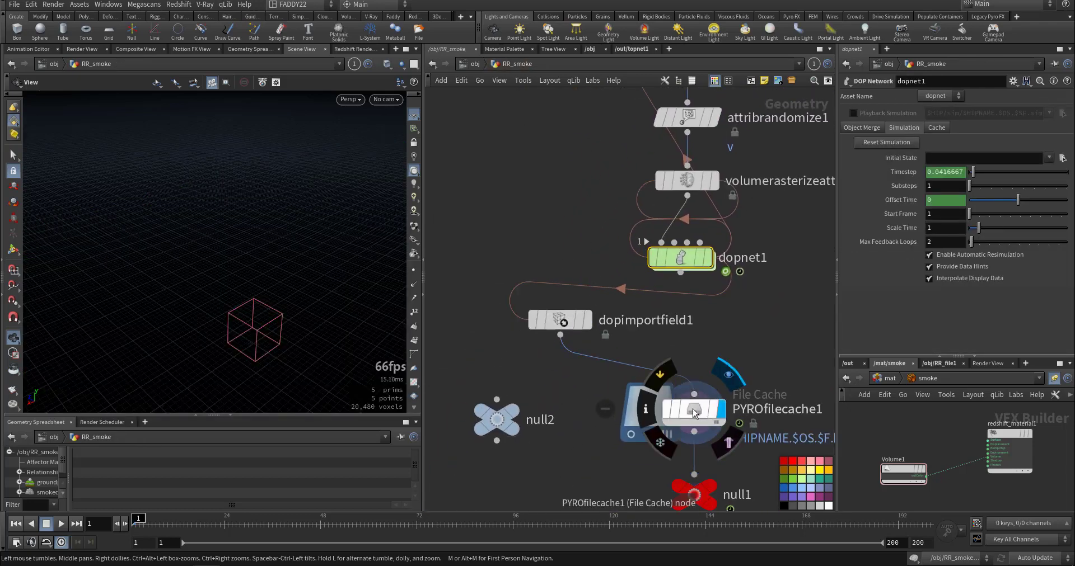
Select PYROfilecache1, inspect the cached smoke at frames 17, 32 and 46, and return to frame 1.
click(693, 409)
click(196, 528)
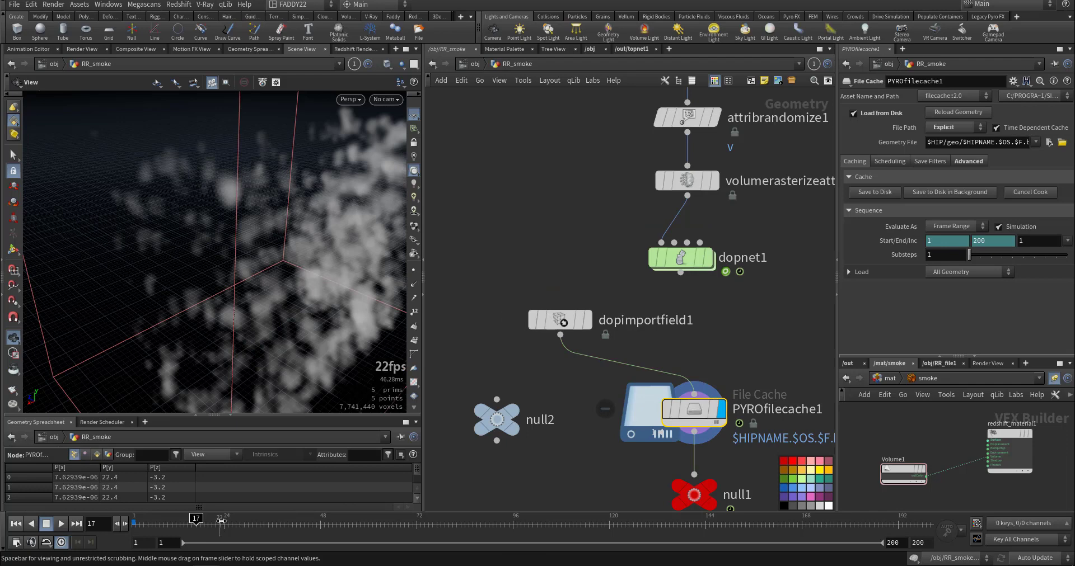
drag(221, 522, 256, 518)
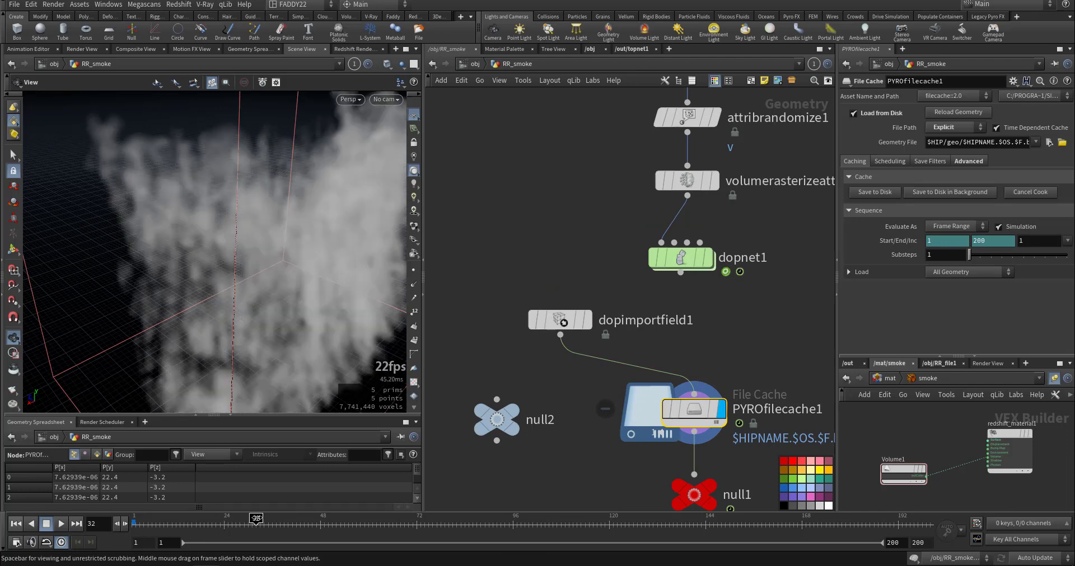
click(312, 525)
right_drag(301, 313, 121, 347)
drag(121, 347, 217, 326)
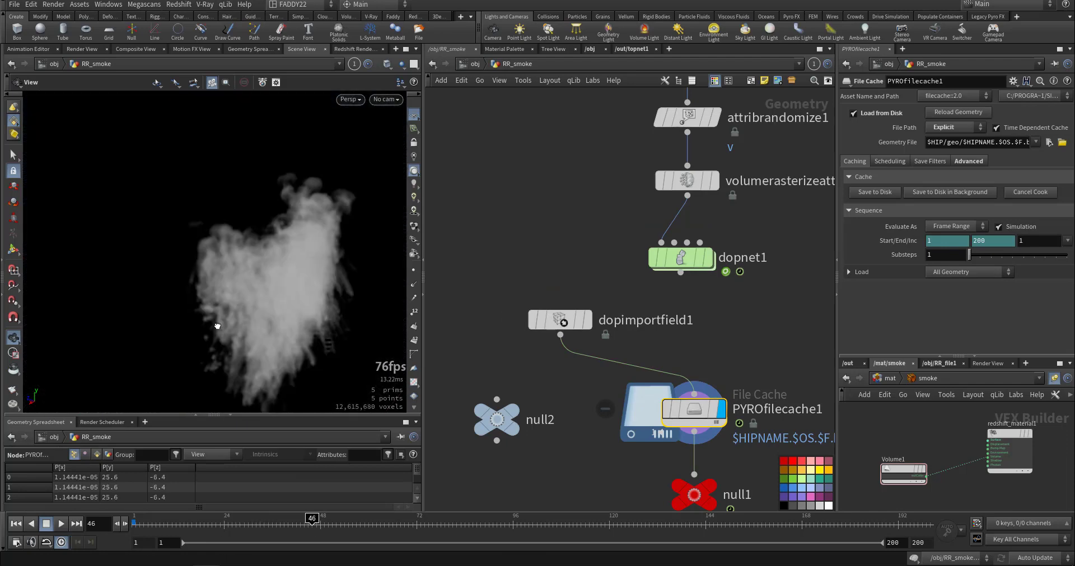
click(16, 524)
scroll(532, 413, down, 6)
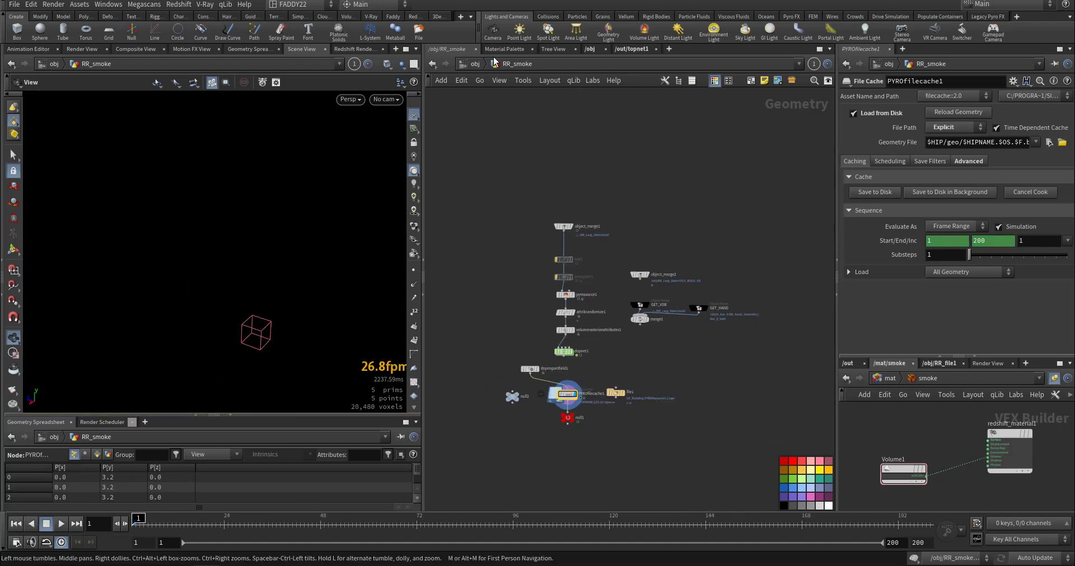
Open RR_smallDust, review pointreplicate1 and the Alpha expression in attribwrangle1, and return to the object level.
click(473, 65)
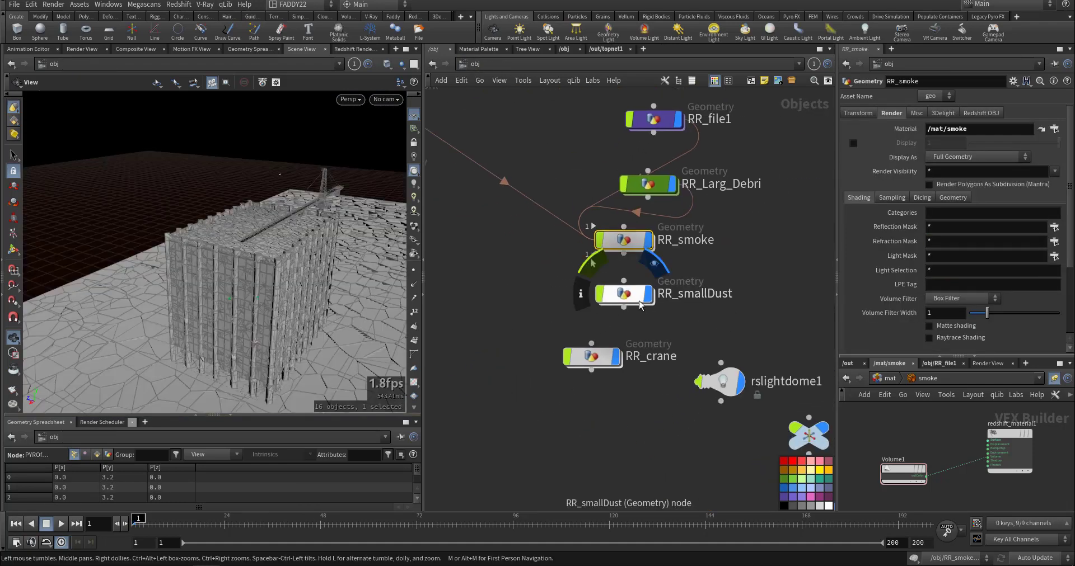
double_click(626, 296)
click(626, 289)
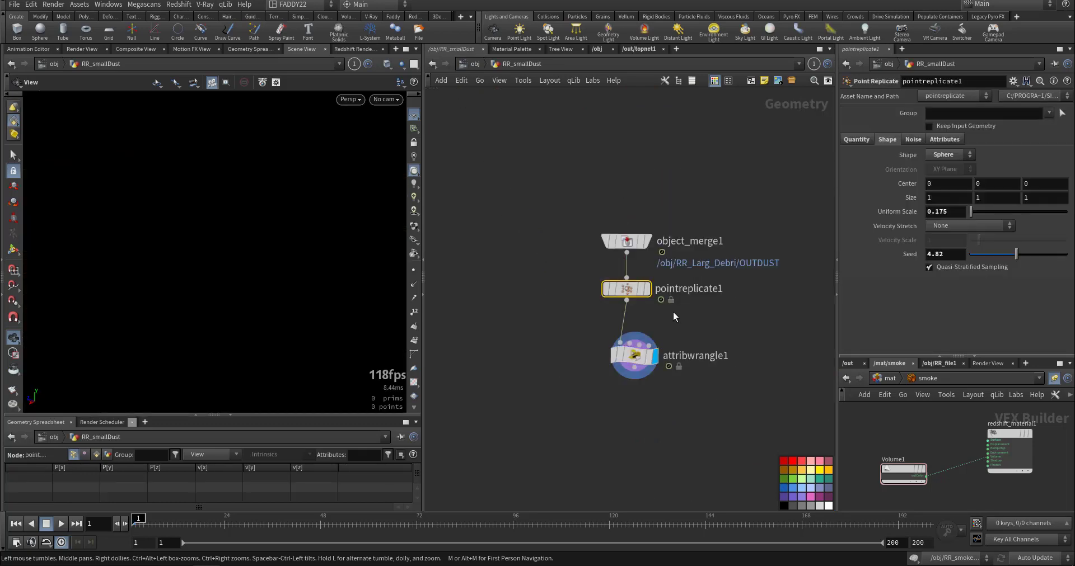
click(635, 355)
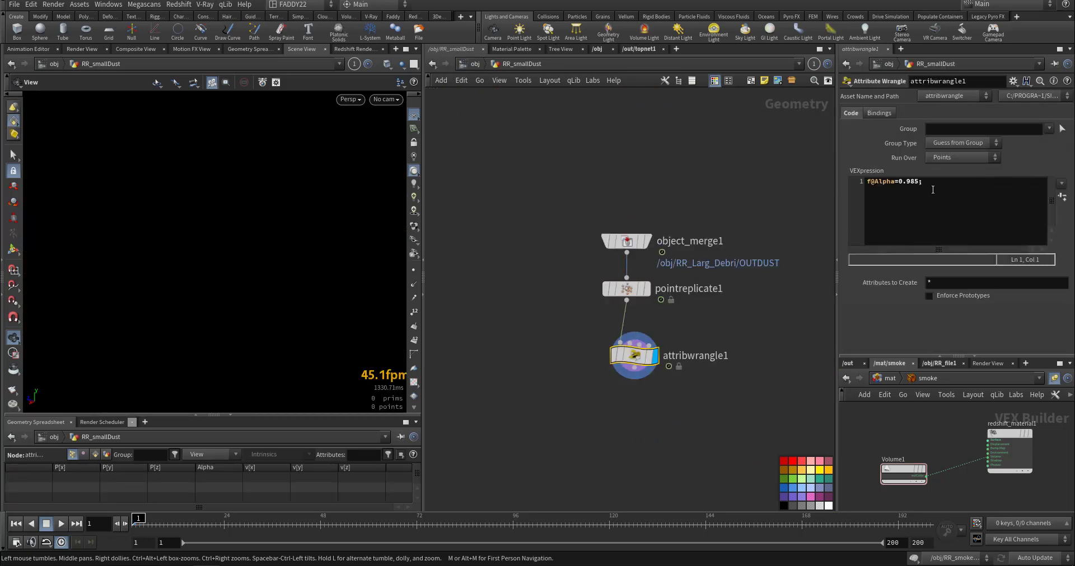
drag(932, 189, 871, 182)
click(433, 64)
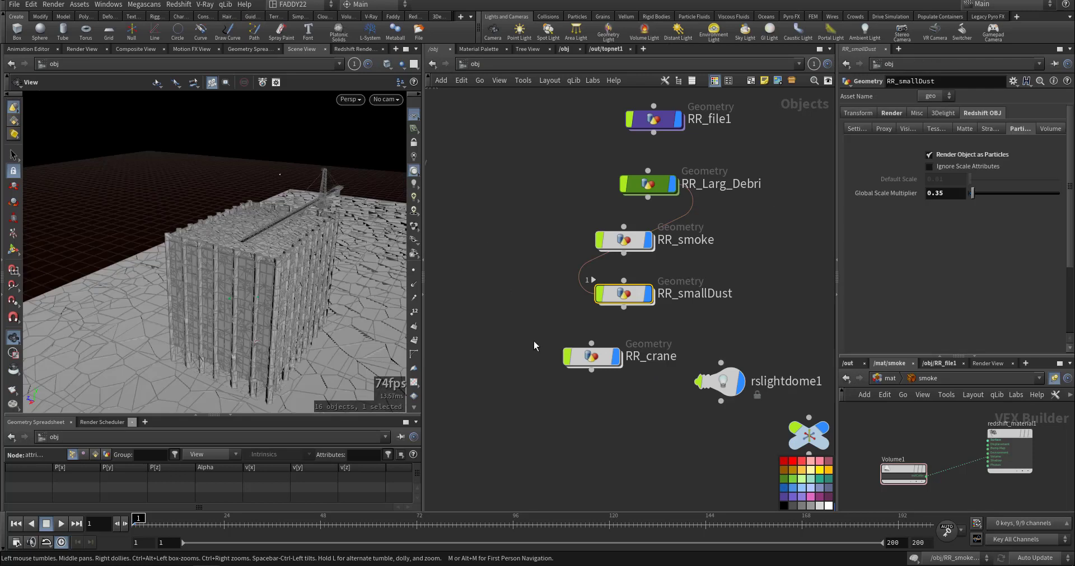
Open RR_crane to review its object merge, material and null nodes, and return to the object level.
double_click(591, 357)
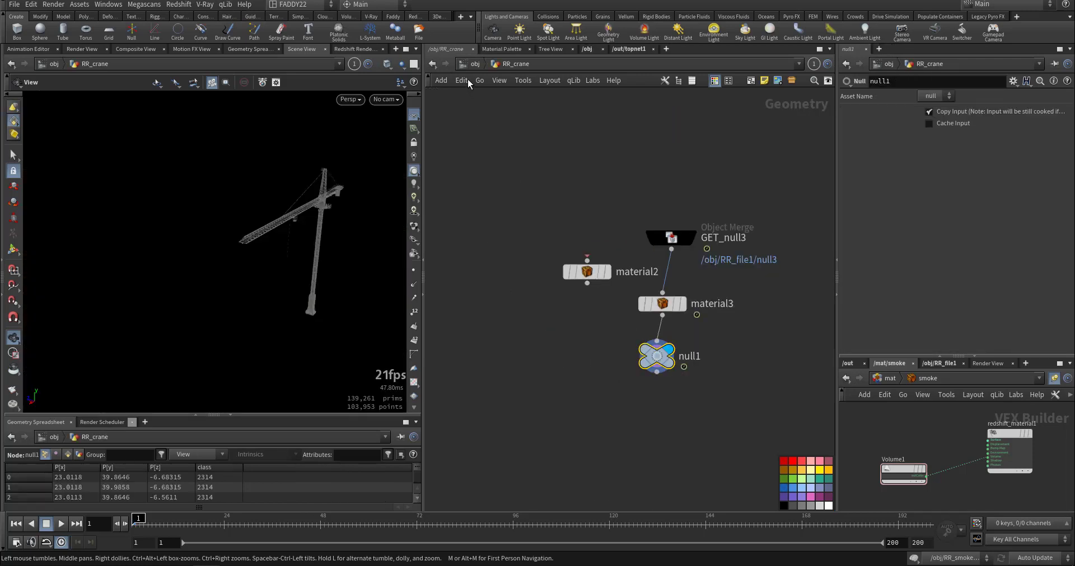
key(u)
scroll(698, 308, down, 6)
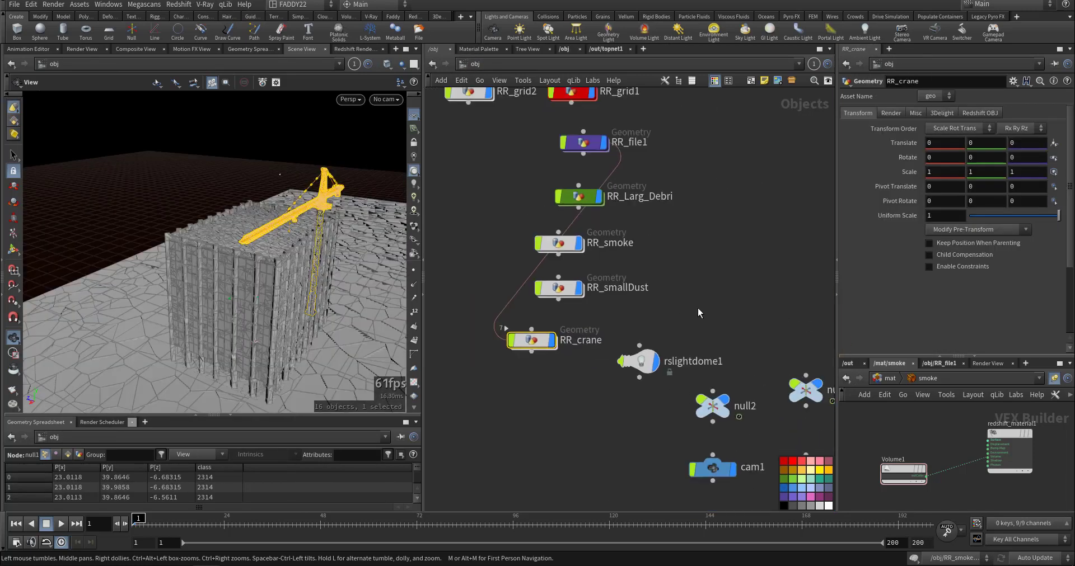
Open the topnet1 task network and examine its chain of ROP fetch and wait-for-all nodes from the crane and building caches downward.
click(606, 49)
scroll(584, 279, up, 5)
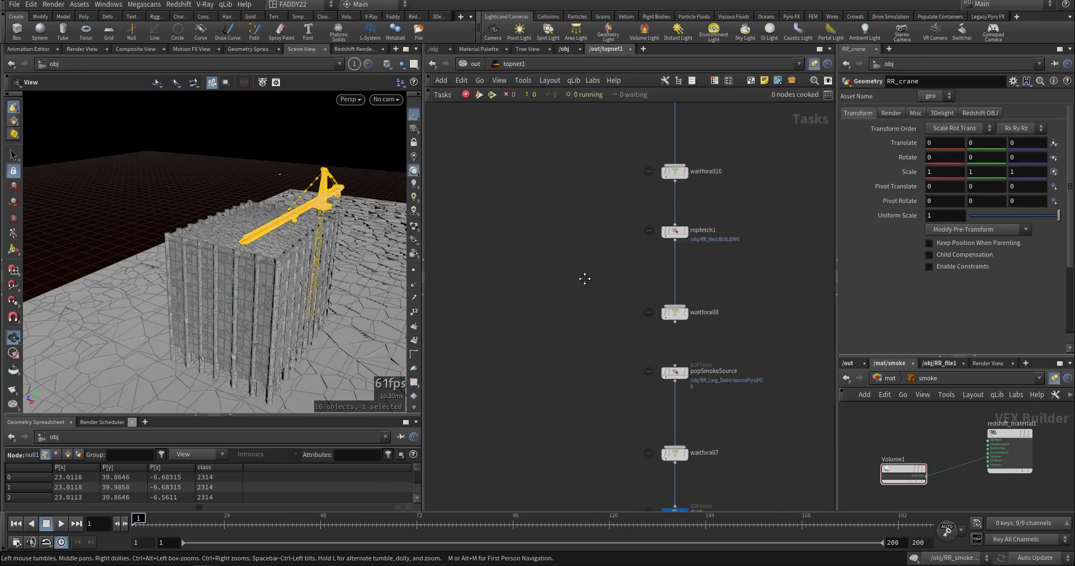
middle_drag(584, 278, 520, 414)
middle_drag(559, 331, 552, 242)
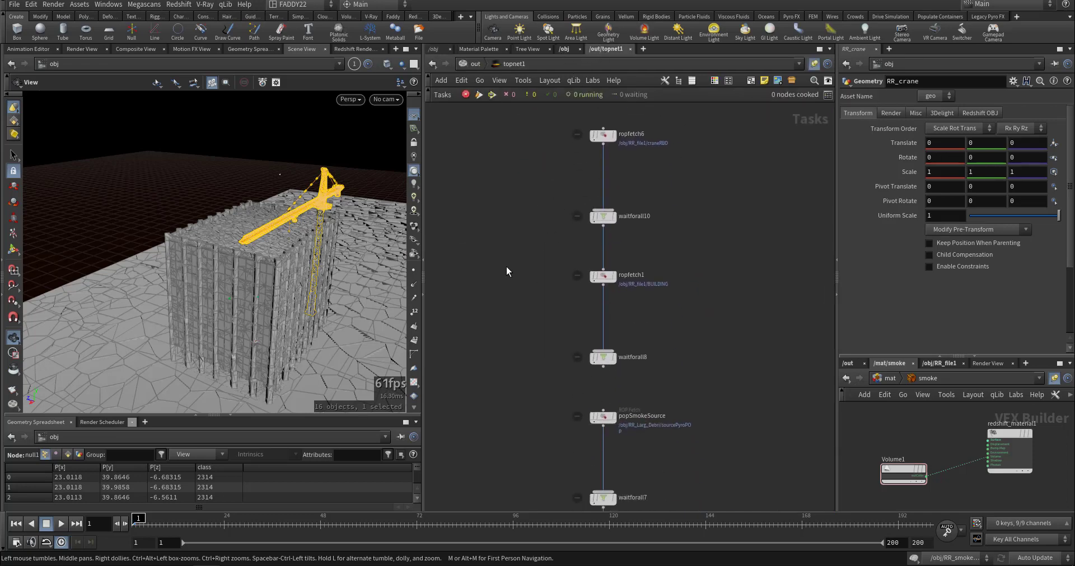
middle_drag(506, 271, 568, 229)
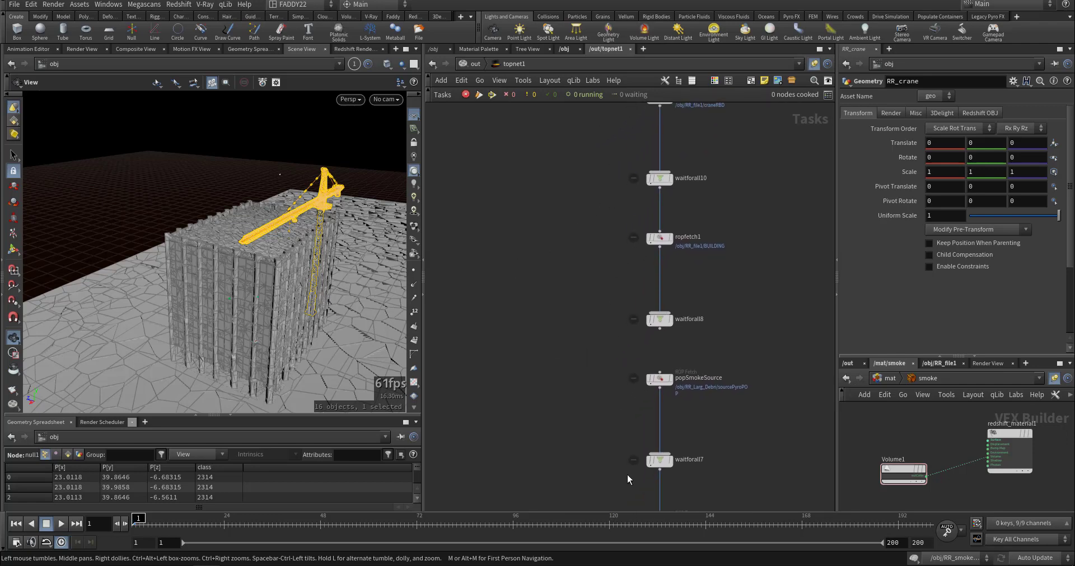
middle_drag(627, 474, 603, 324)
scroll(543, 319, down, 4)
middle_drag(524, 376, 547, 234)
middle_drag(568, 330, 573, 203)
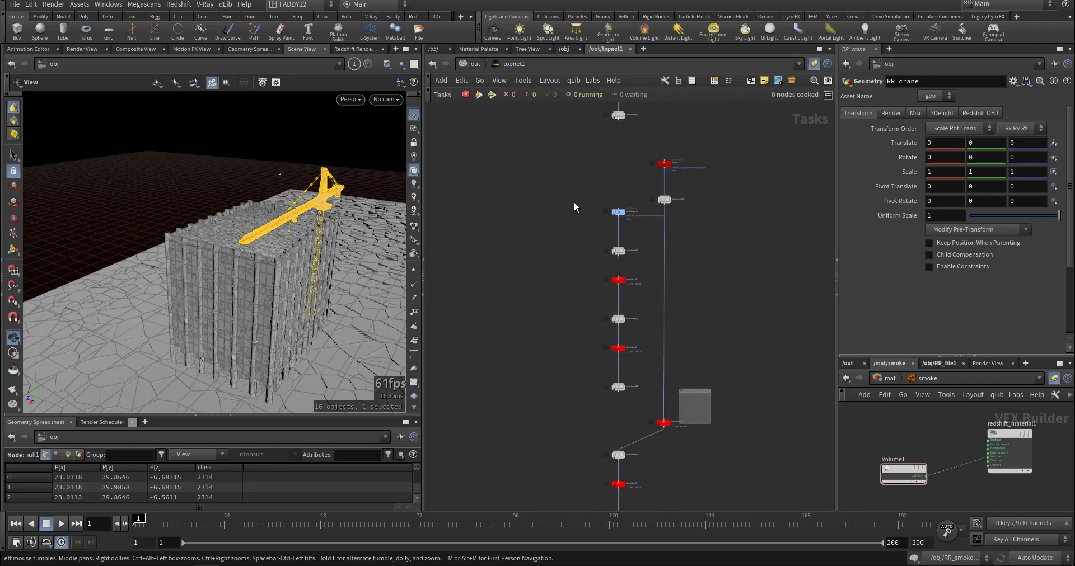
middle_drag(584, 305, 592, 168)
middle_drag(545, 317, 548, 234)
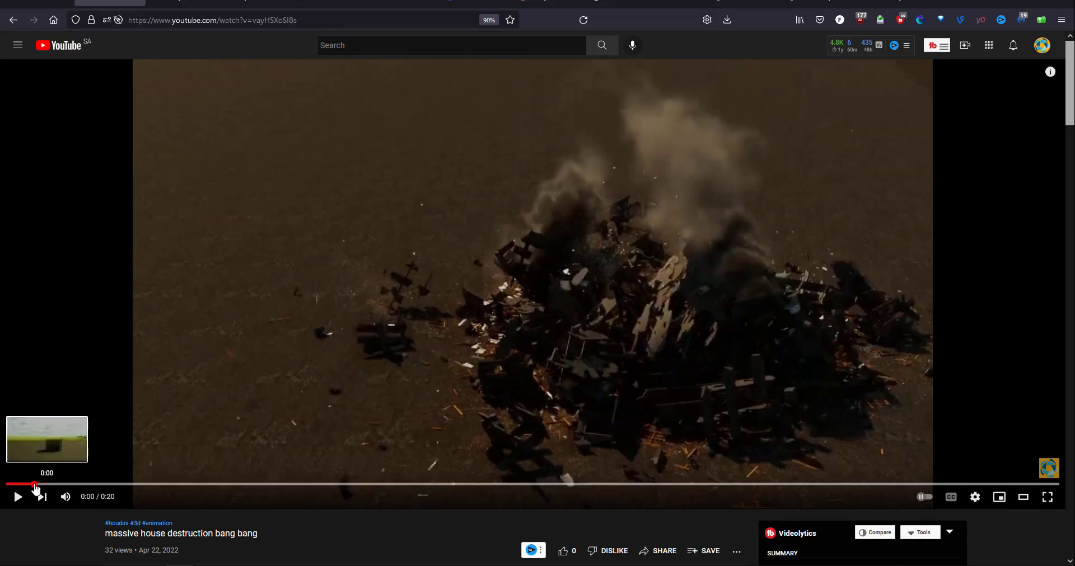
Switch to the YouTube video "massive house destruction bang bang" and play it from near the beginning.
click(31, 485)
click(17, 498)
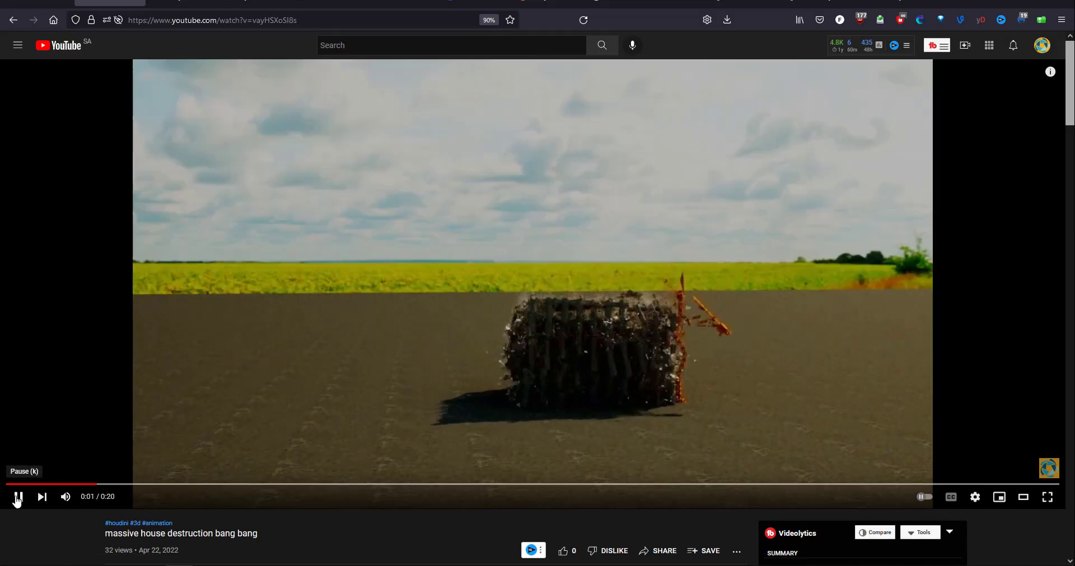